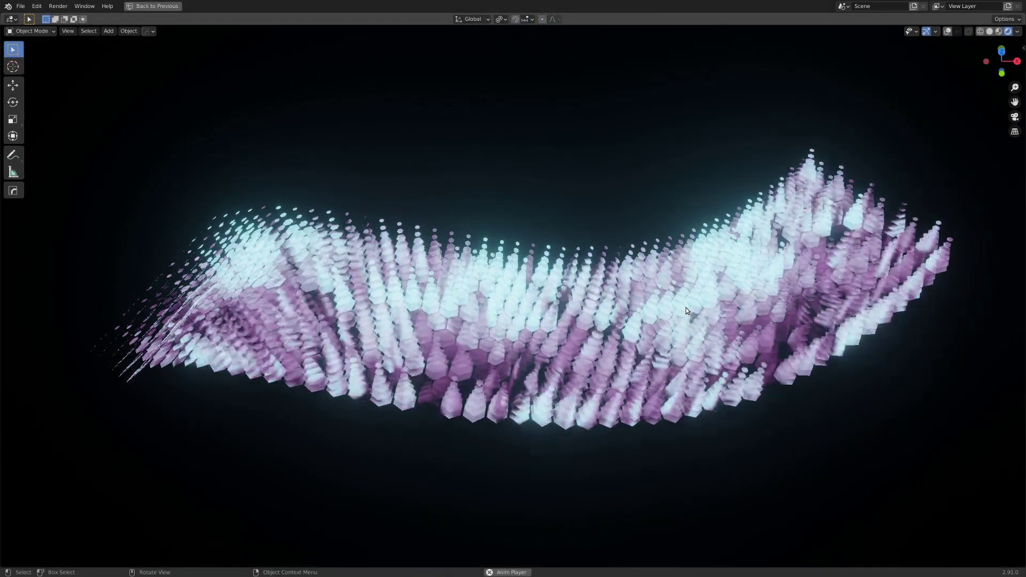
middle_drag(685, 300, 611, 326)
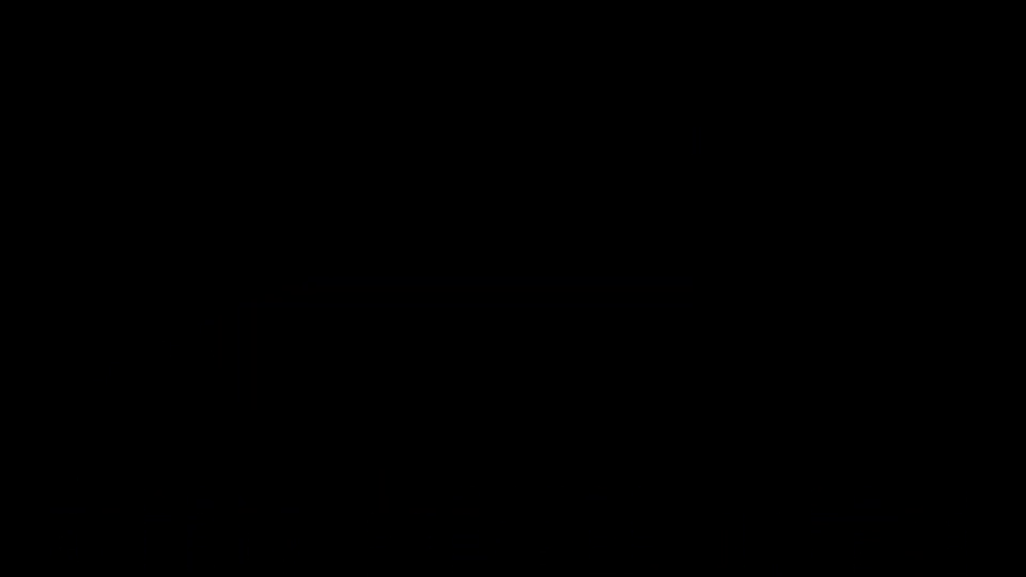
Delete the default cube and add a mesh circle with 6 vertices
key(x)
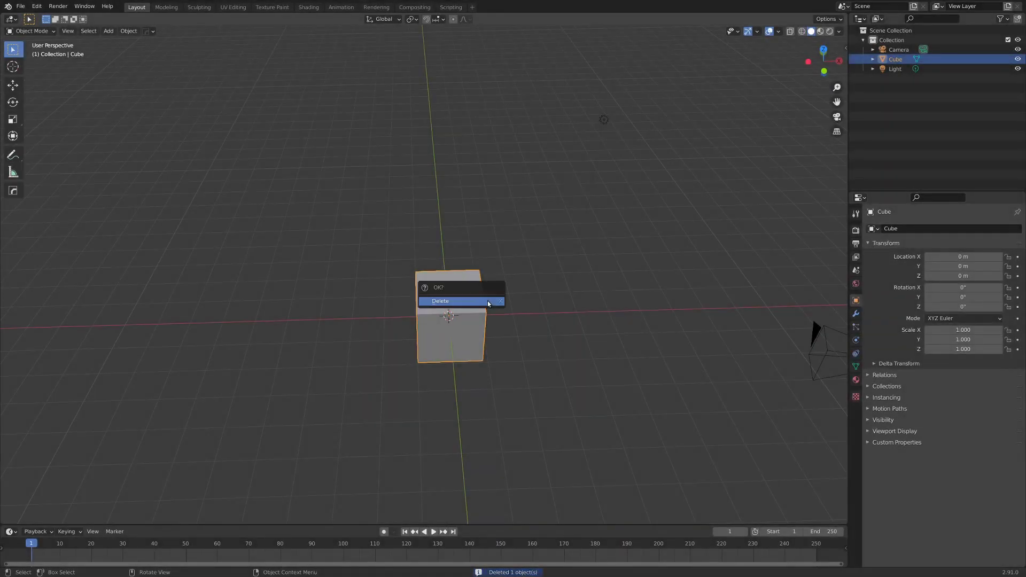
click(488, 300)
key(shift+a)
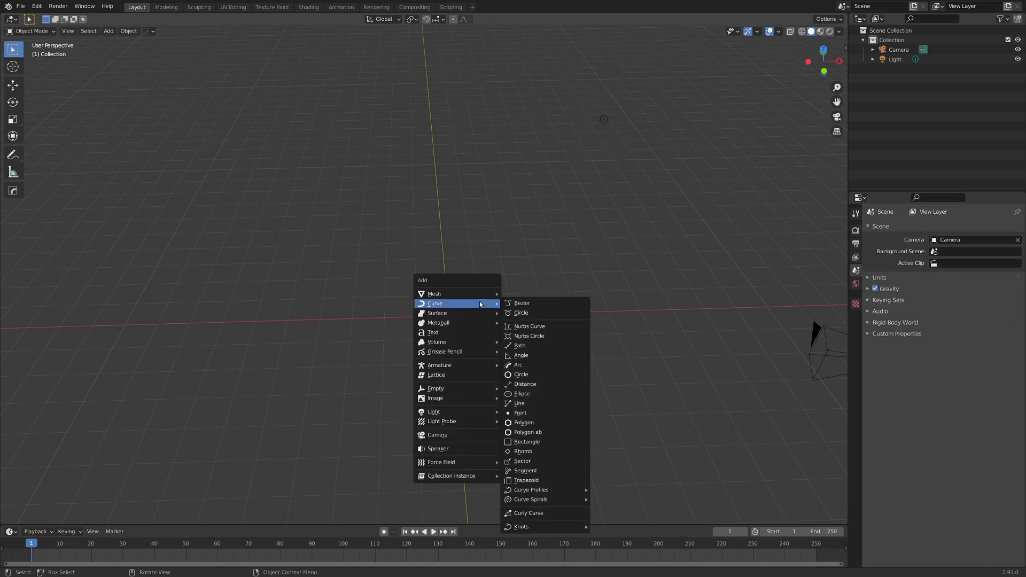
mouse_move(481, 296)
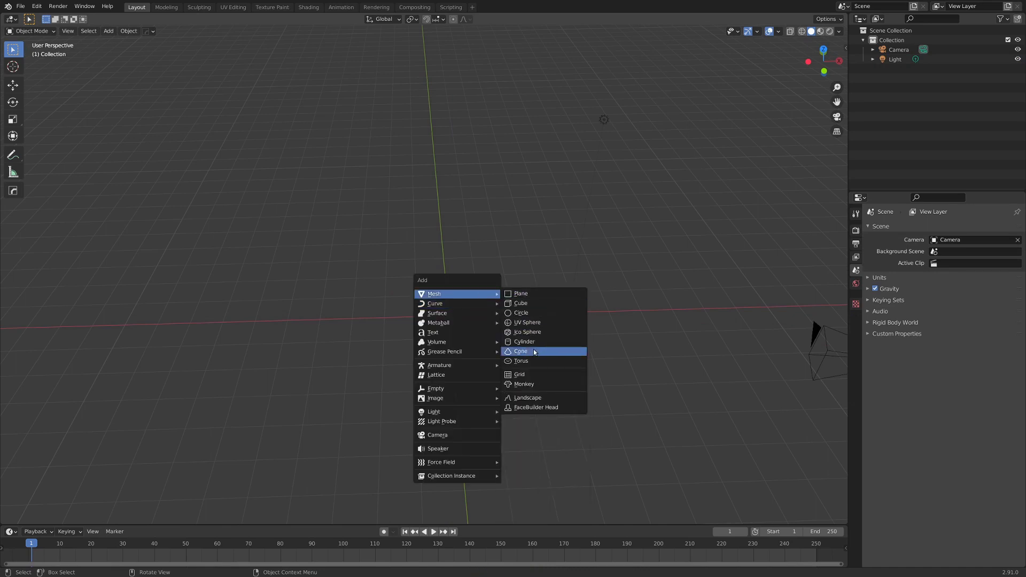
click(533, 313)
click(53, 517)
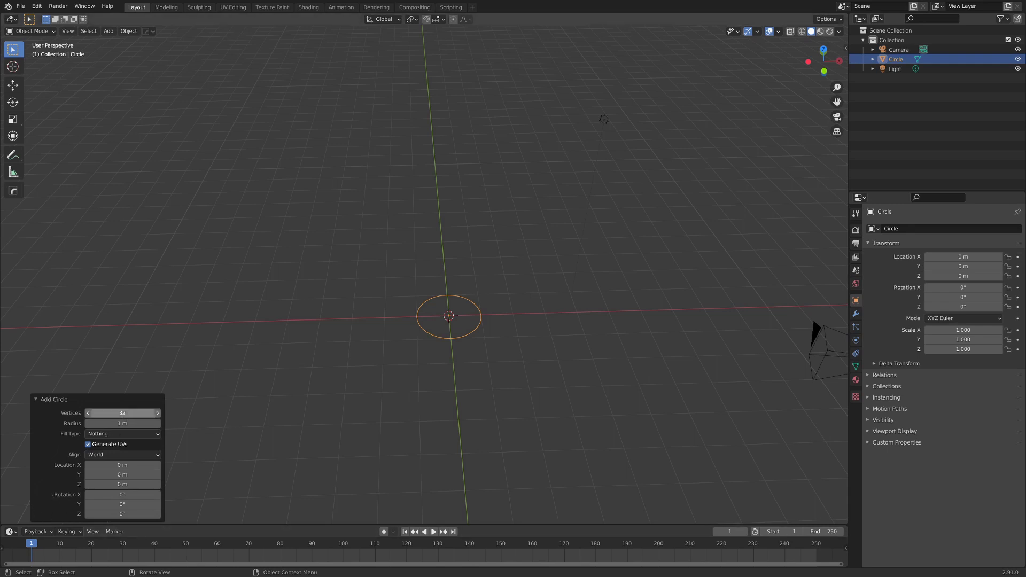
click(129, 412)
text(6)
key(Return)
Fill the hexagon outline with a face in Edit Mode and return to Object Mode
scroll(468, 351, up, 3)
middle_drag(470, 337, 347, 354)
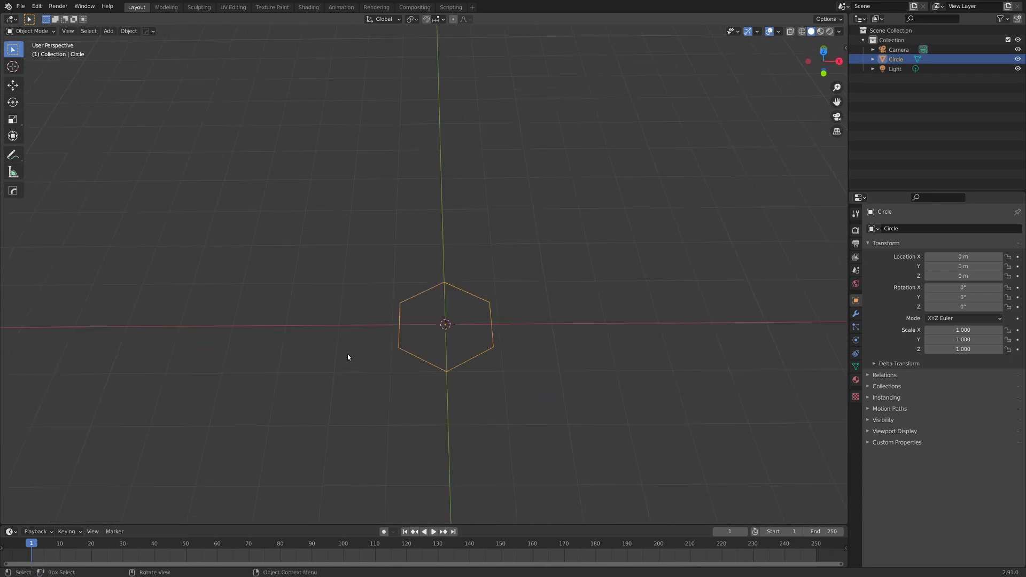
key(ctrl+Tab)
click(540, 341)
key(f)
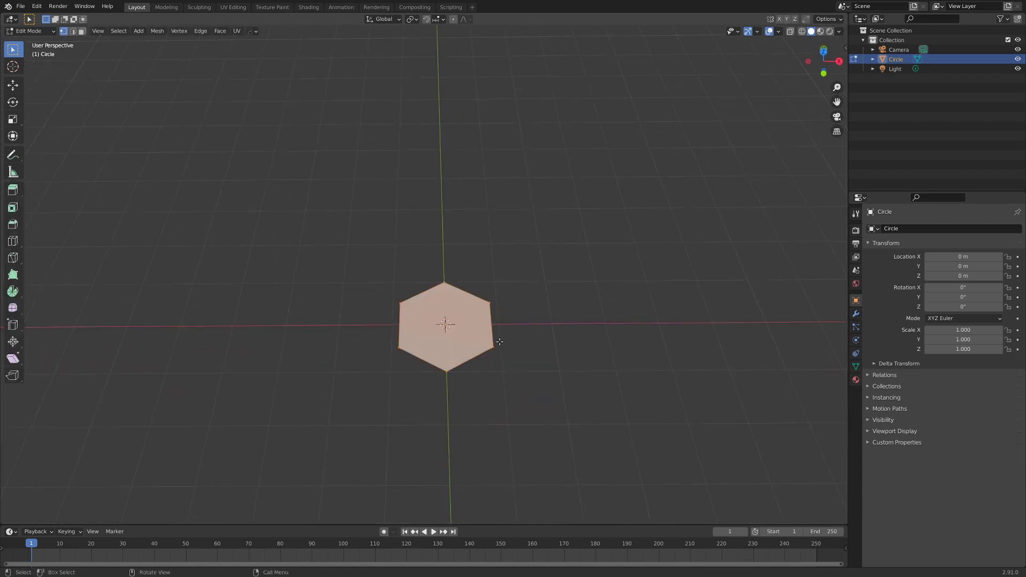
key(ctrl+Tab)
click(431, 351)
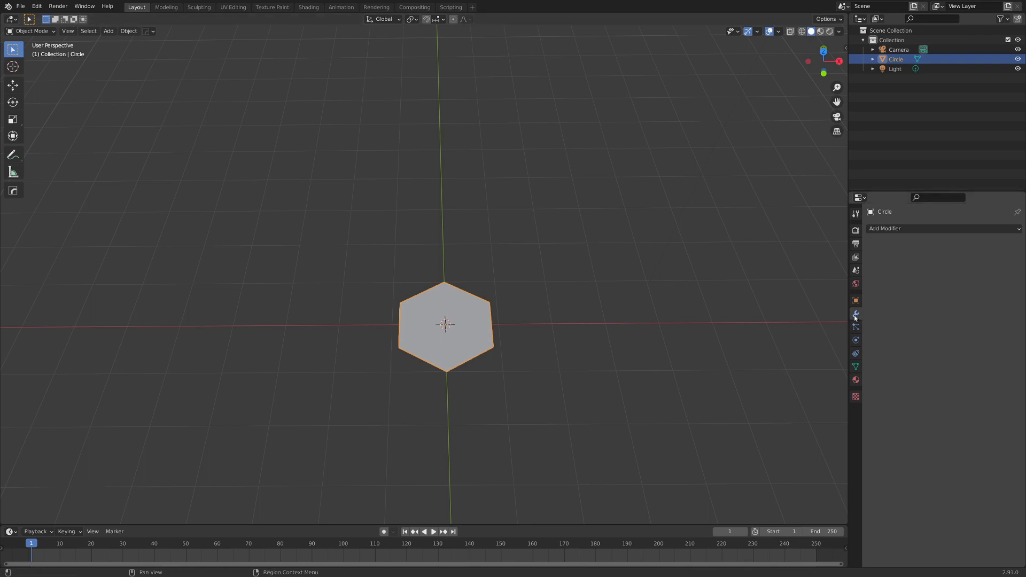
Add an Array modifier to the hexagon with an X relative offset factor of 1.100
click(900, 237)
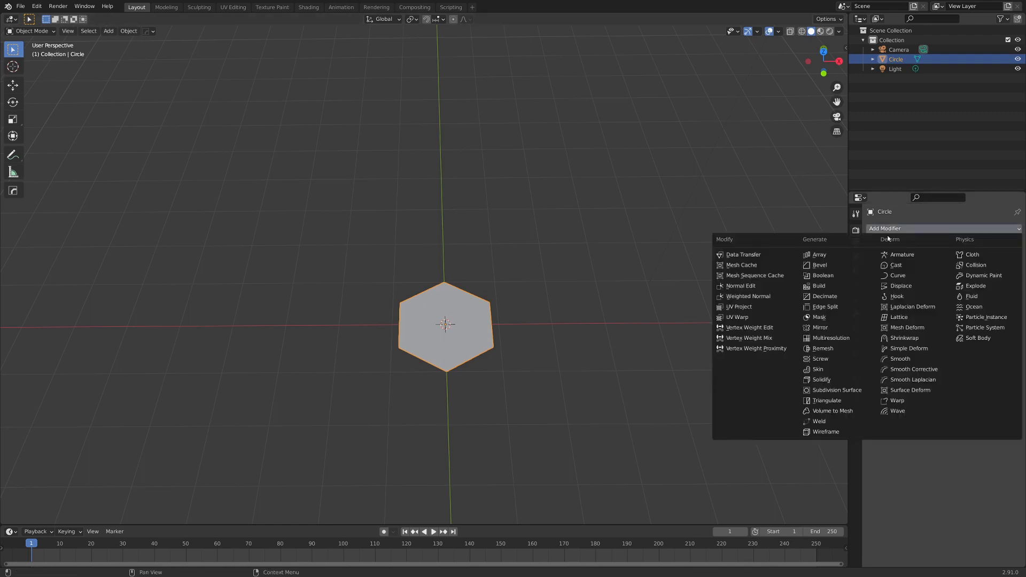
click(826, 255)
scroll(597, 353, up, 1)
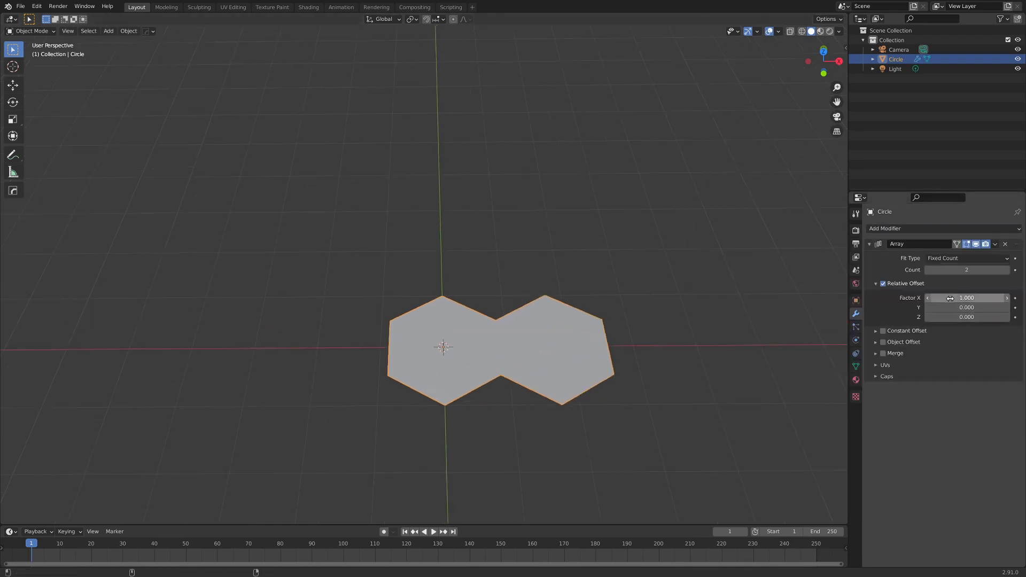
drag(962, 298, 978, 298)
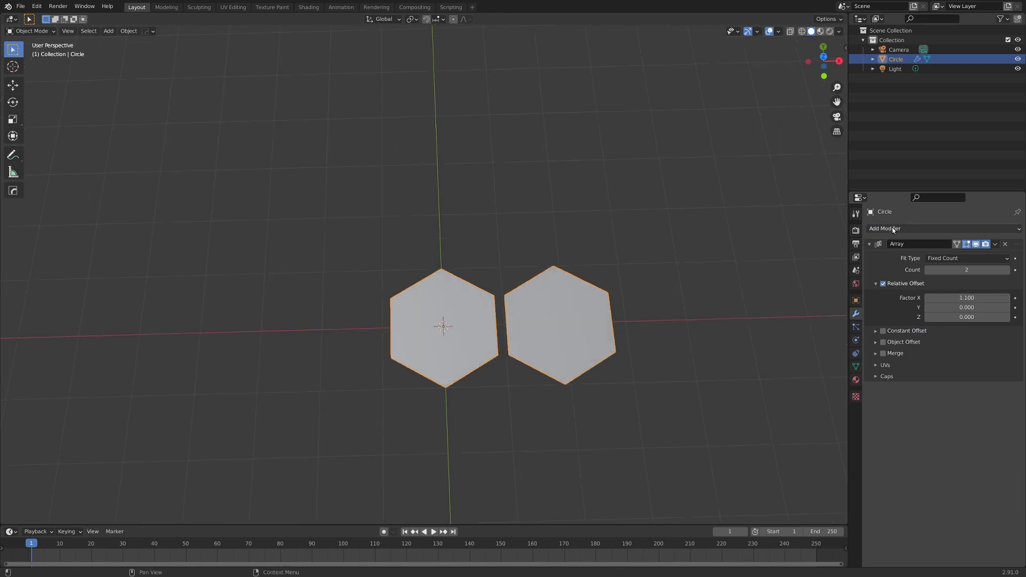
Add a second Array modifier that uses a constant offset instead of a relative one, with a Y distance of 1.707 m
click(890, 229)
click(821, 255)
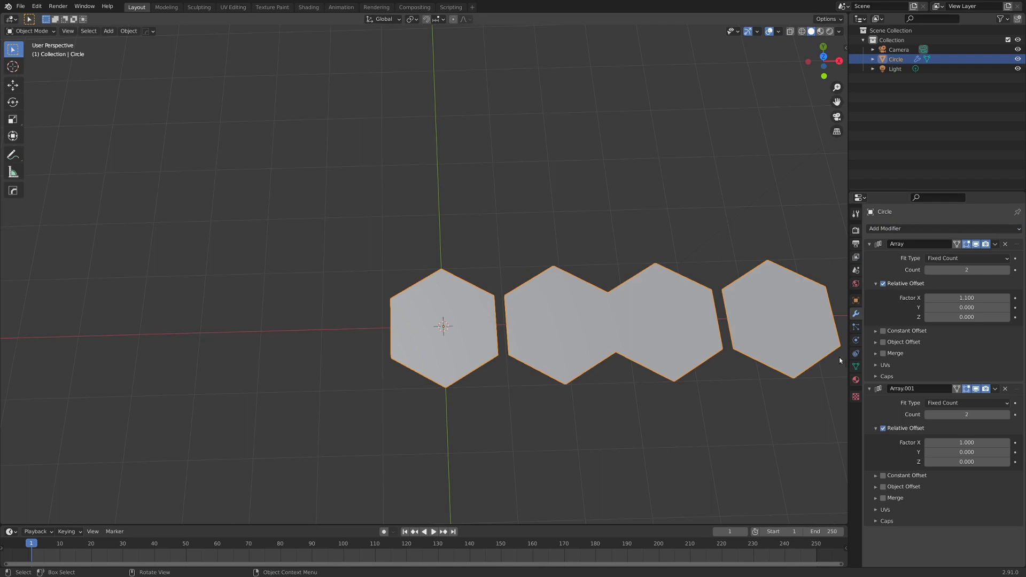
click(883, 428)
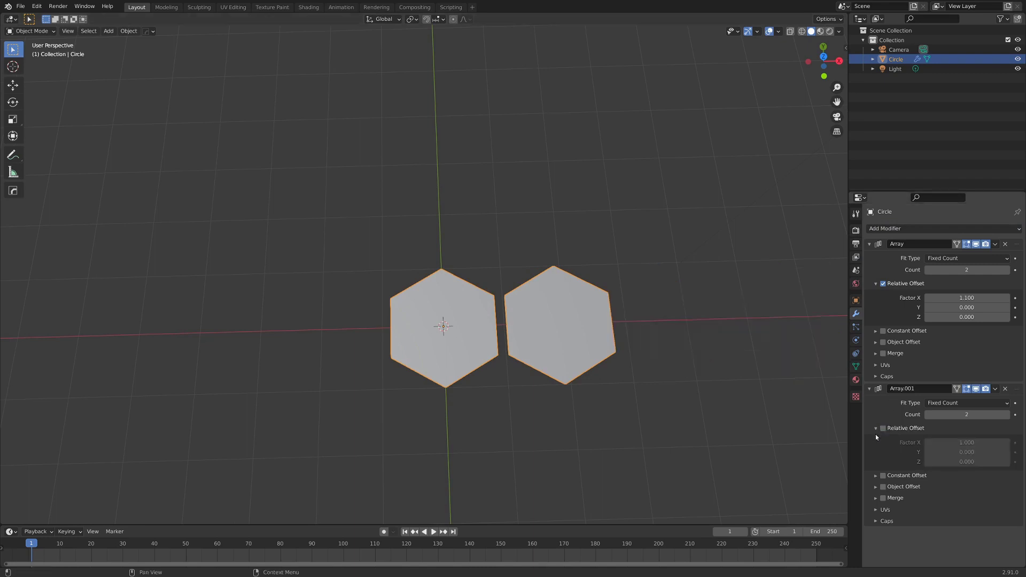
click(883, 475)
click(877, 475)
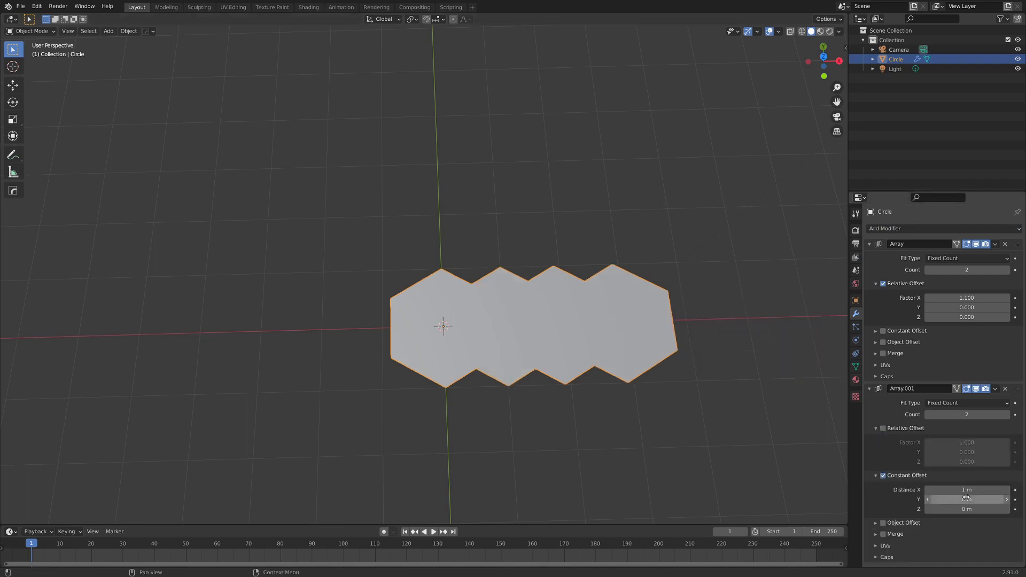
drag(966, 498, 1010, 498)
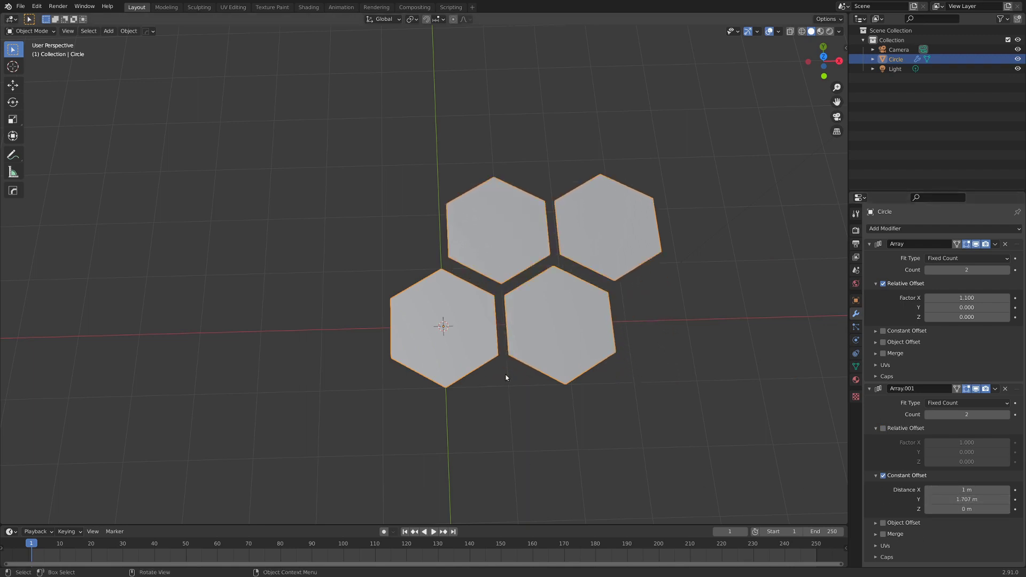
Even out the gaps between the hexagon rows by setting the second array's constant offset to X 0.948 m and Y 1.696 m
key(KP_7)
scroll(429, 313, up, 6)
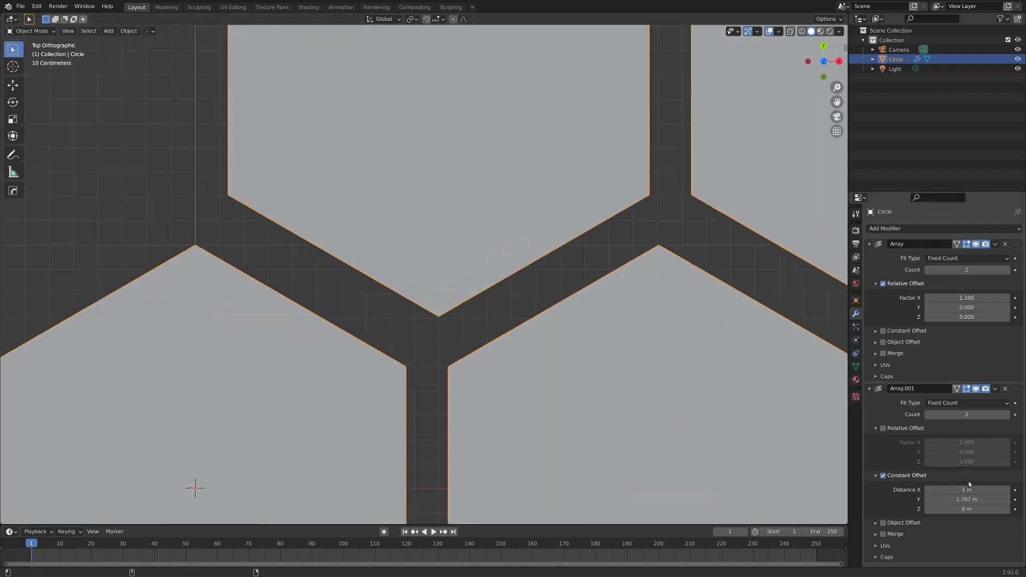
mouse_move(966, 489)
mouse_down()
mouse_move(953, 490)
mouse_move(962, 499)
mouse_up()
scroll(367, 316, down, 7)
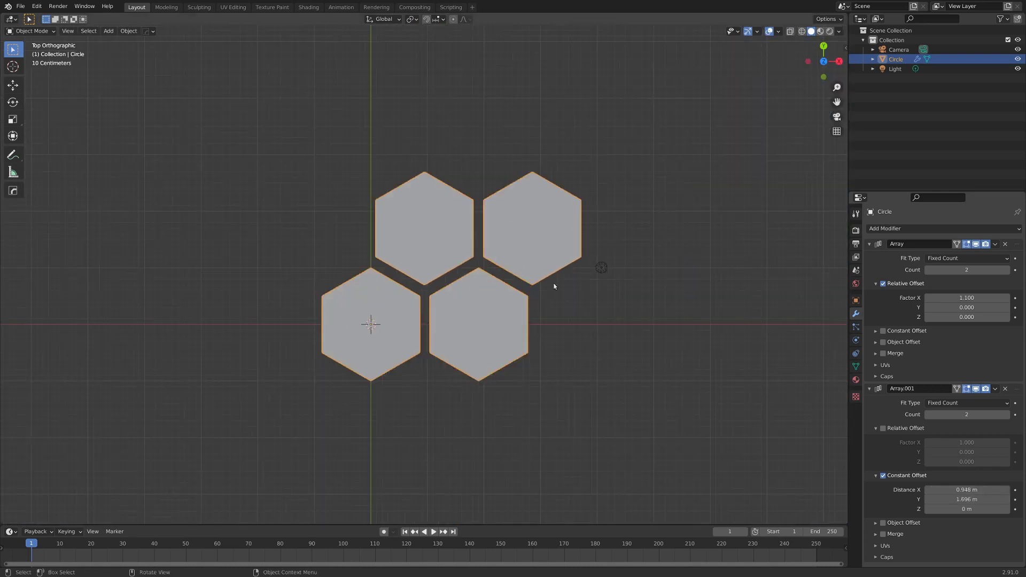
Set the first array's count to 15
drag(929, 268, 978, 268)
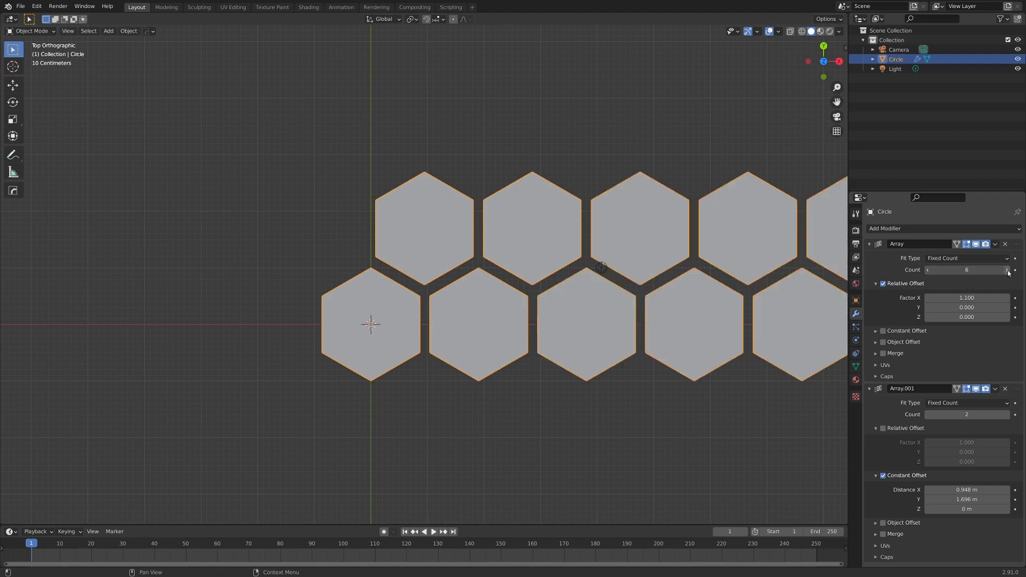
scroll(585, 270, down, 5)
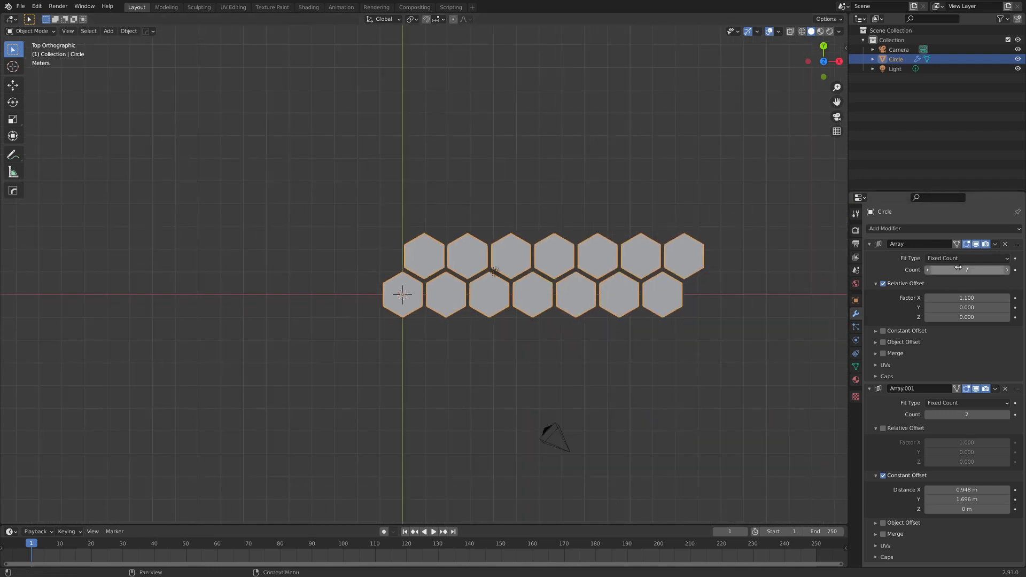
click(958, 269)
text(15)
key(Return)
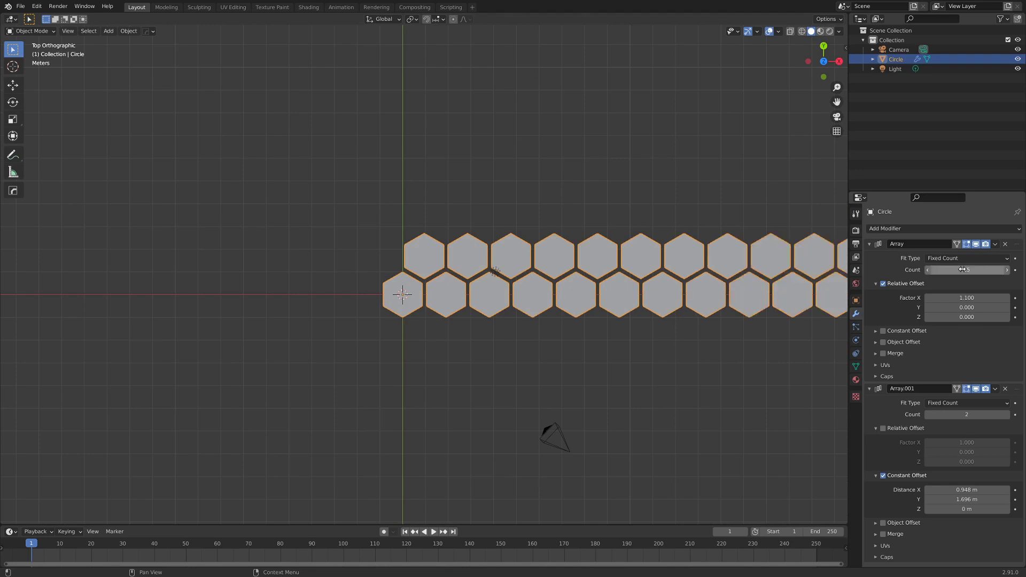
Collapse the two existing Array modifiers and add a third Array modifier to the hexagon rows
shift+middle_drag(708, 351, 513, 365)
scroll(717, 302, down, 4)
scroll(489, 338, up, 1)
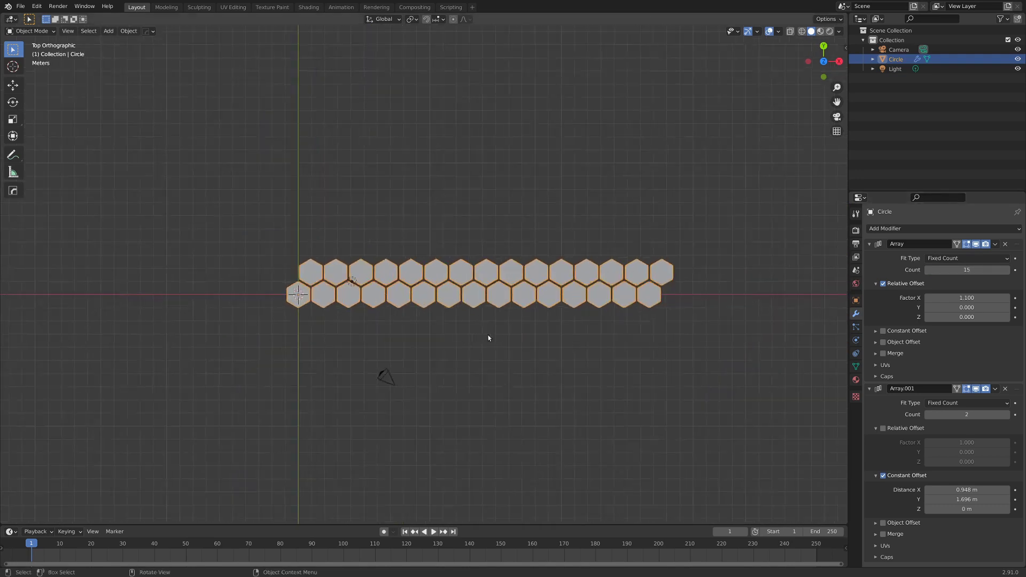
scroll(489, 338, up, 1)
click(870, 244)
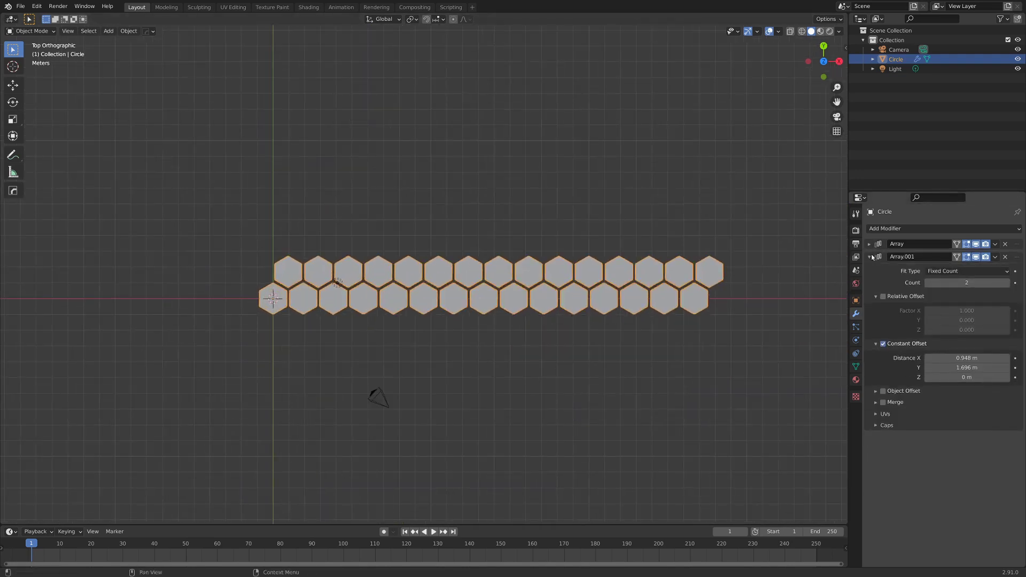
click(870, 256)
click(890, 228)
click(814, 257)
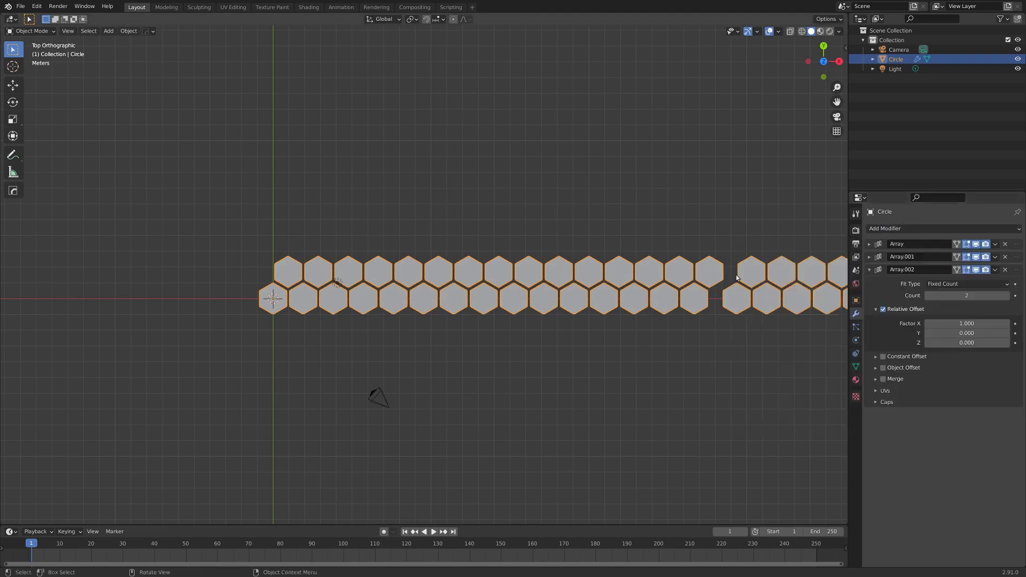
Set the third array's relative offset factors to X 0 and Y 1
scroll(736, 274, down, 3)
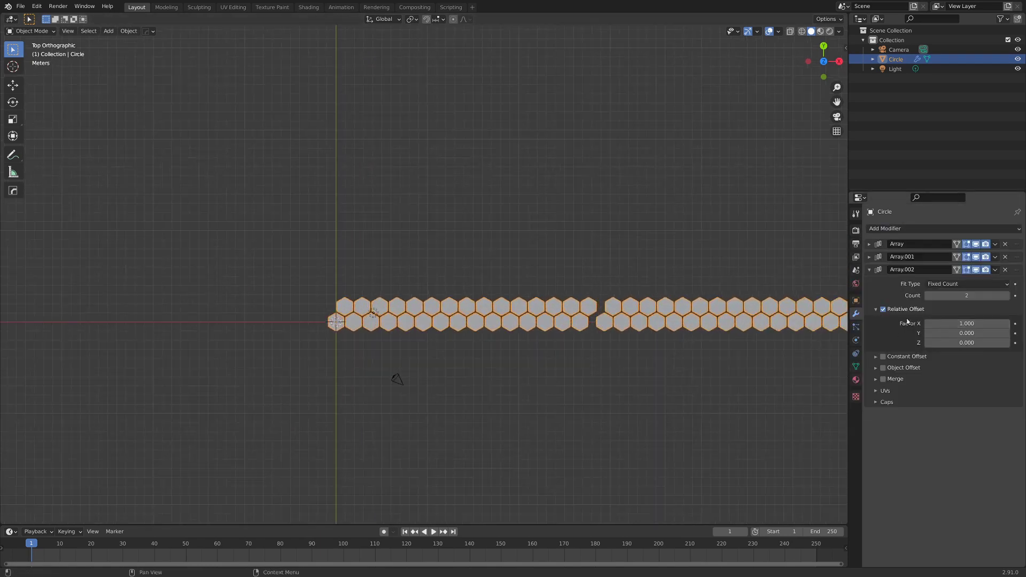
click(966, 324)
key(Tab)
text(1)
key(Return)
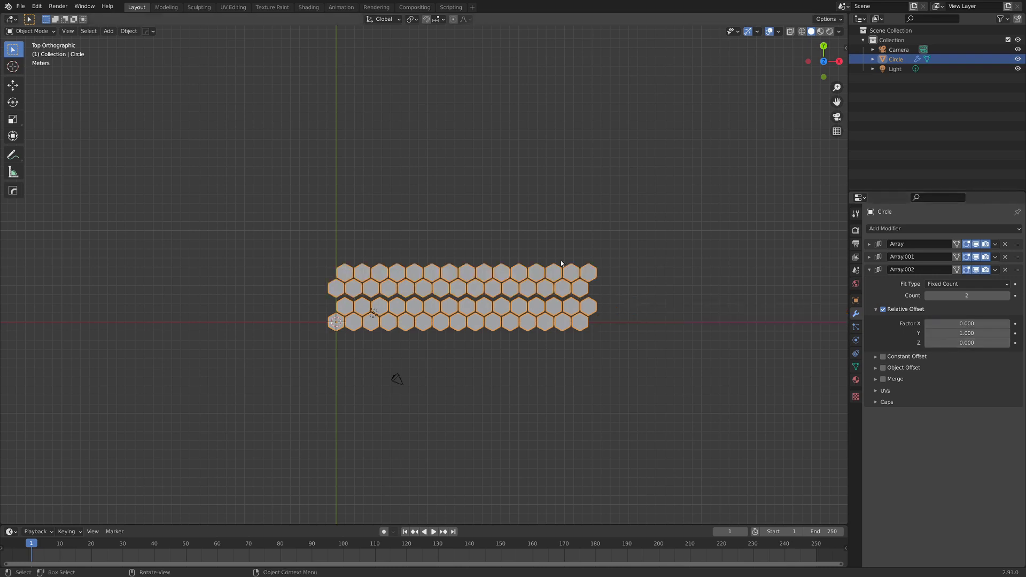
Set the third array's Y relative offset factor to 0.910 and its count to 5
scroll(390, 313, up, 6)
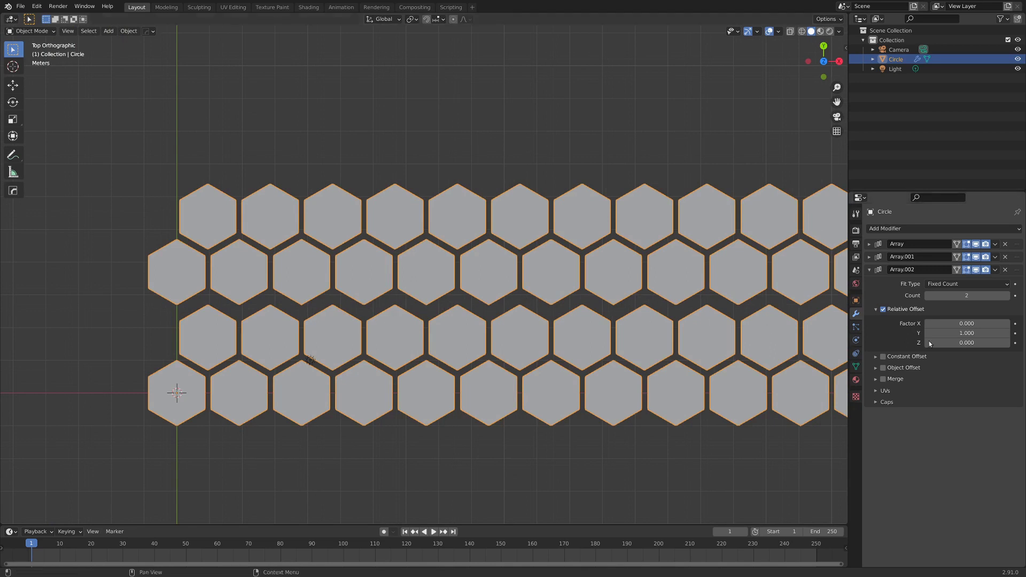
drag(967, 333, 1015, 333)
scroll(480, 290, down, 6)
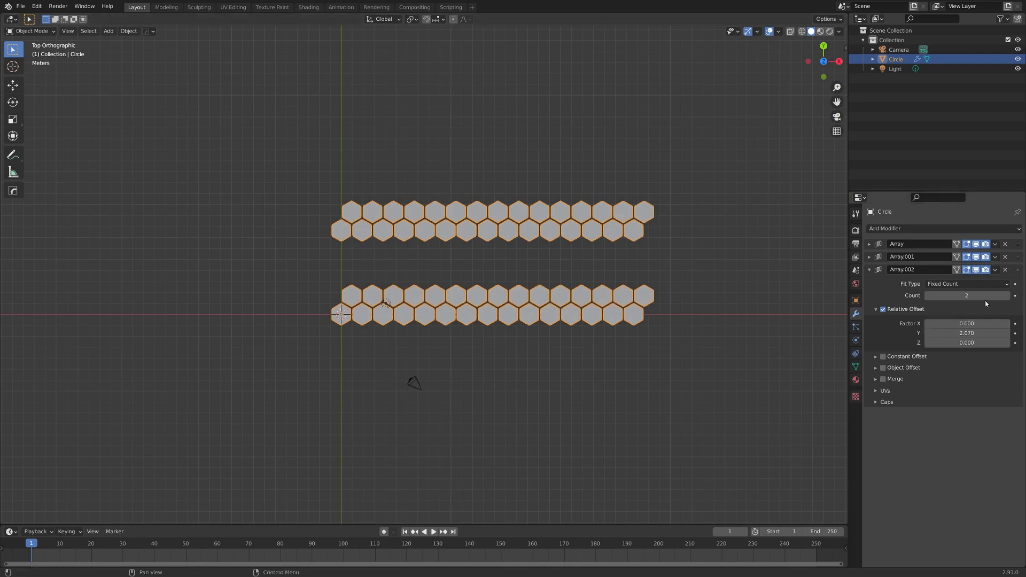
click(1007, 296)
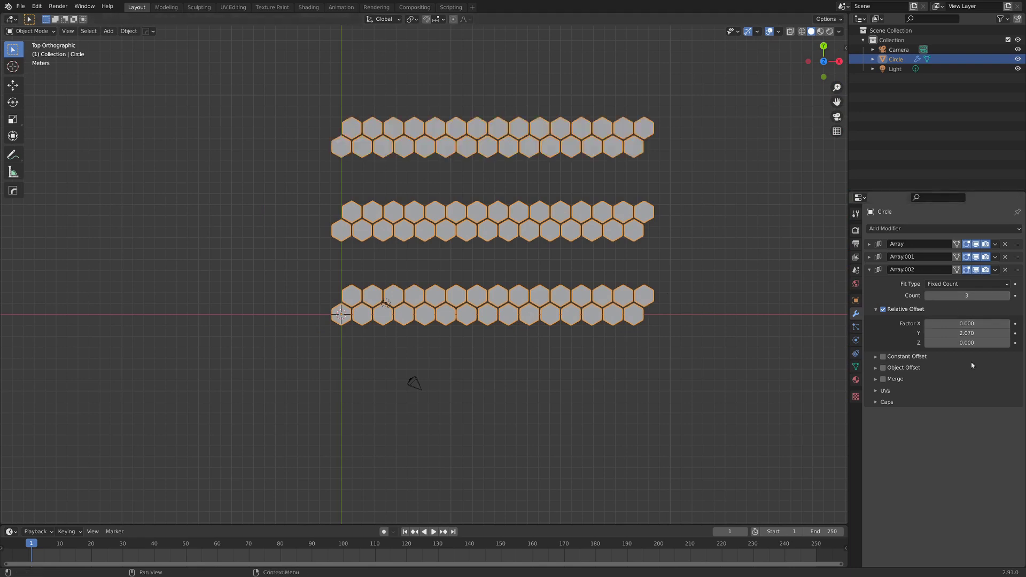
drag(967, 333, 925, 333)
scroll(429, 197, up, 1)
click(1007, 296)
click(1007, 295)
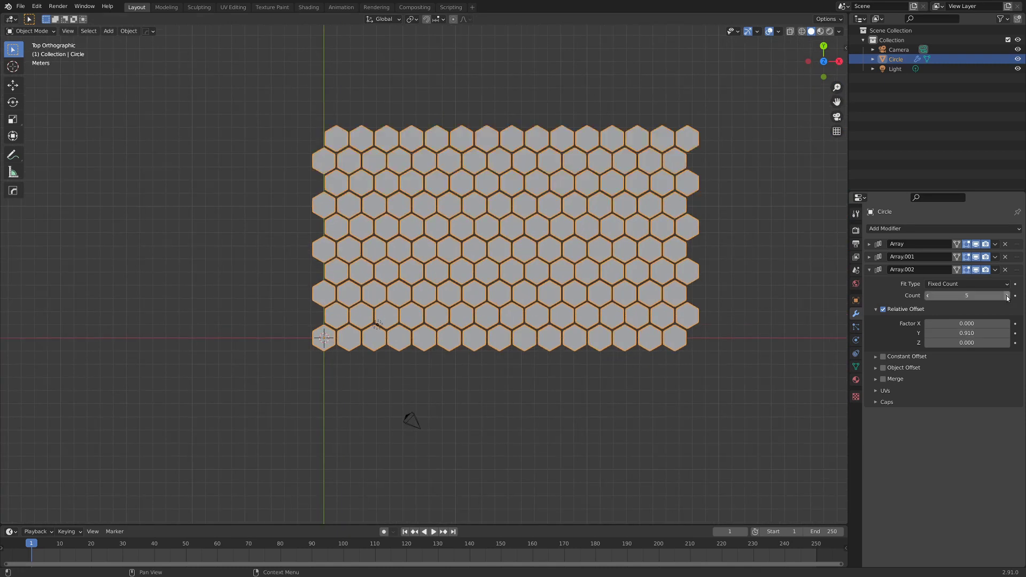
Set the first array's count to 16 to widen the hexagon grid
click(869, 244)
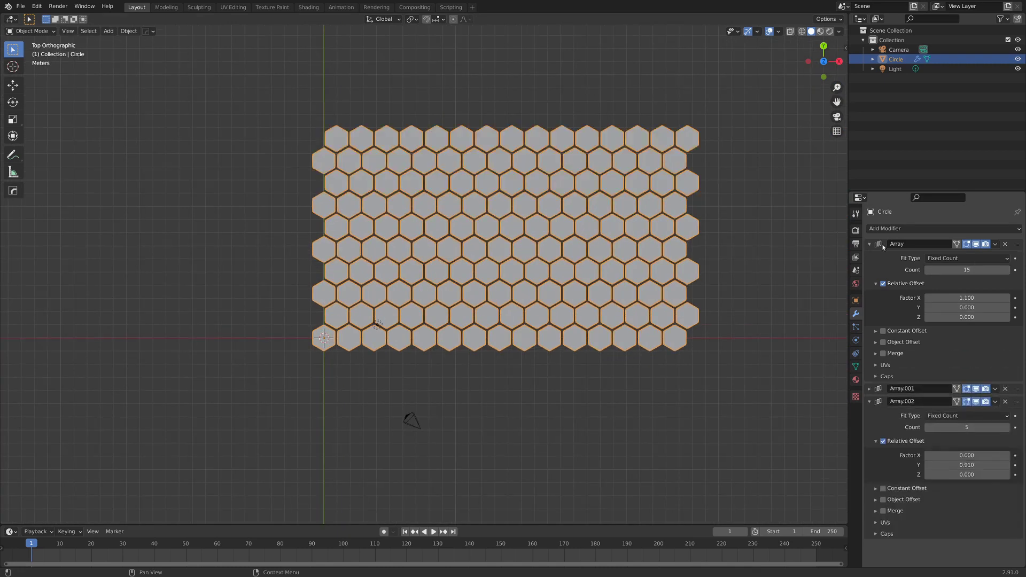
click(1007, 270)
click(1007, 270)
click(1007, 269)
scroll(670, 262, down, 1)
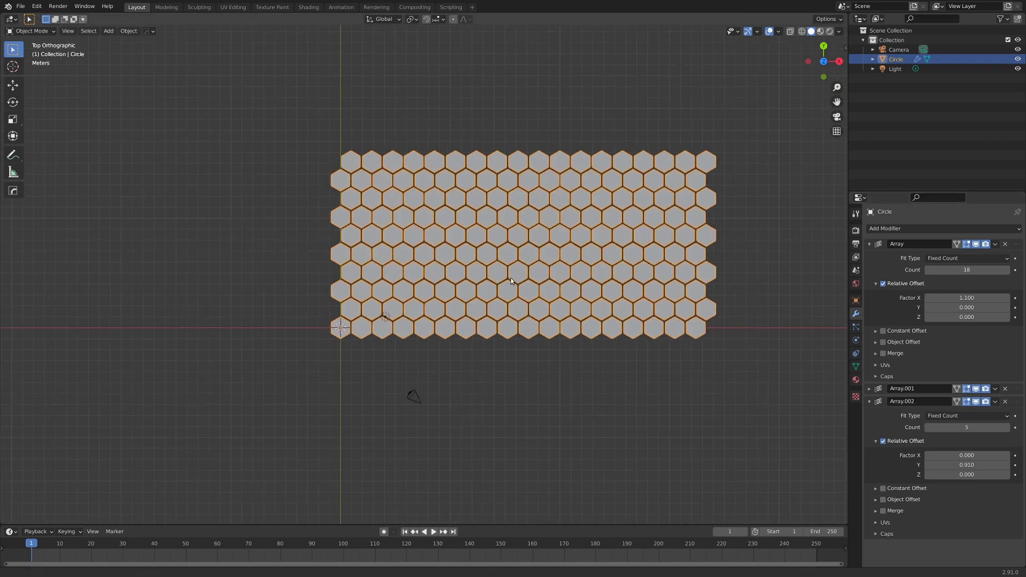
shift+middle_drag(672, 261, 656, 281)
scroll(656, 281, up, 2)
click(928, 270)
click(929, 270)
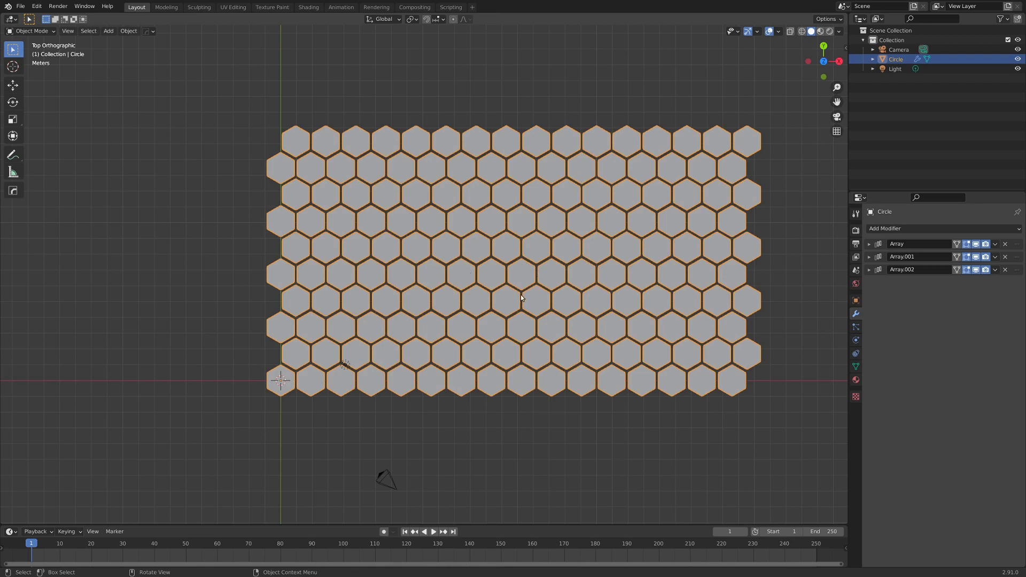
Apply all three Array modifiers to the hexagon grid in order
click(995, 244)
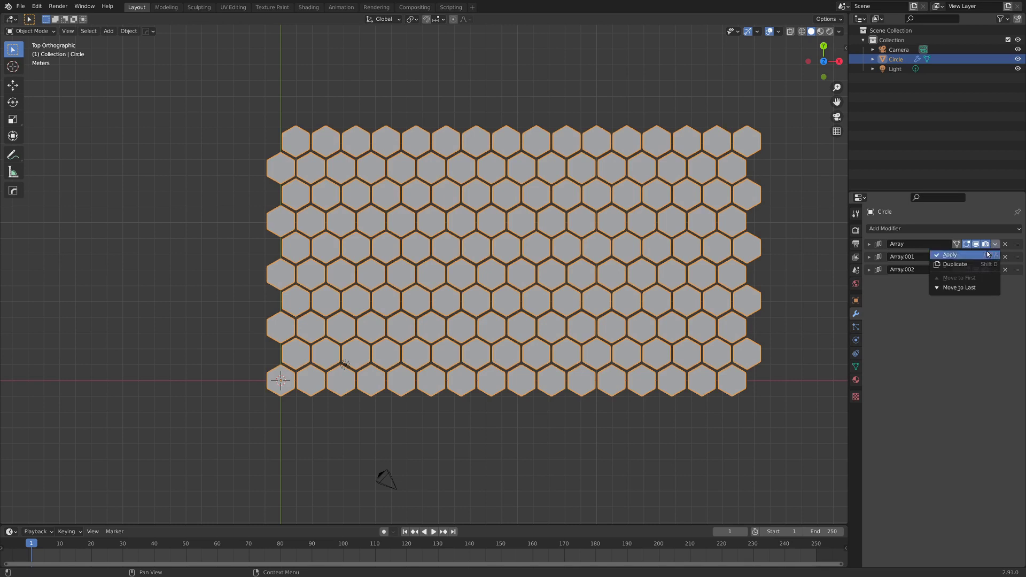
click(994, 256)
click(995, 244)
click(994, 255)
click(995, 245)
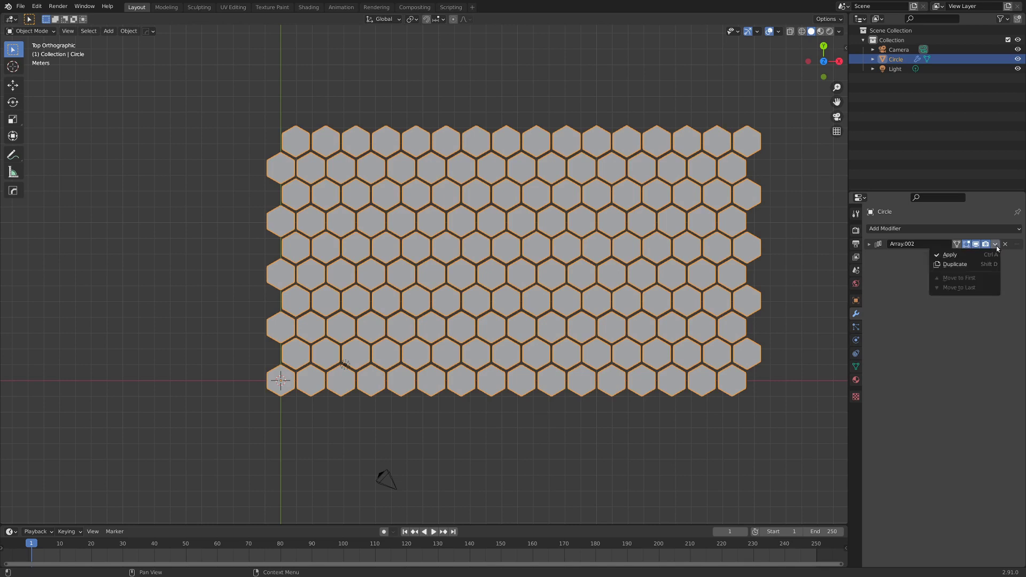
click(988, 255)
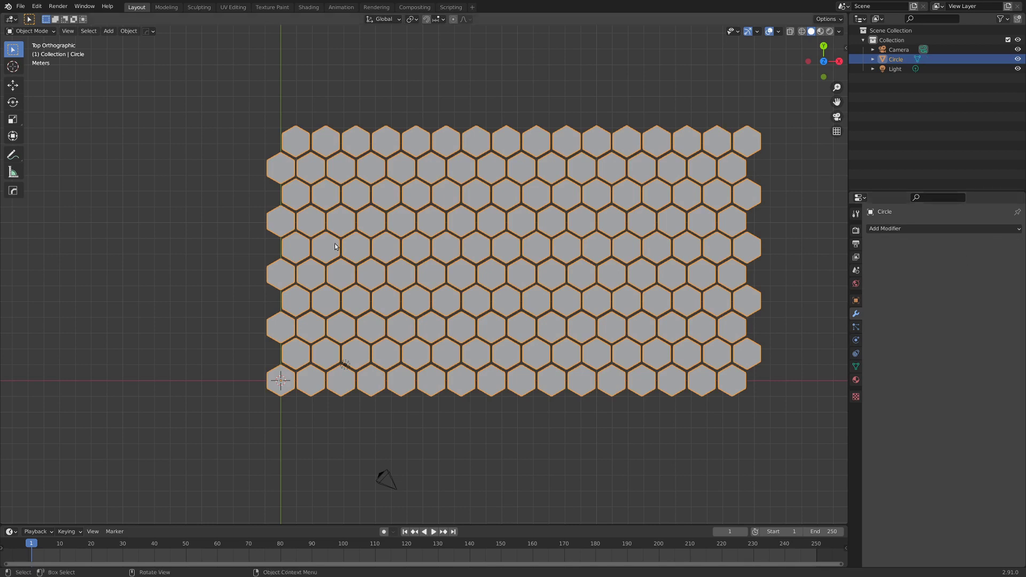
Unwrap all faces of the hexagon grid by projecting their UVs from the top view
key(ctrl+Tab)
click(553, 252)
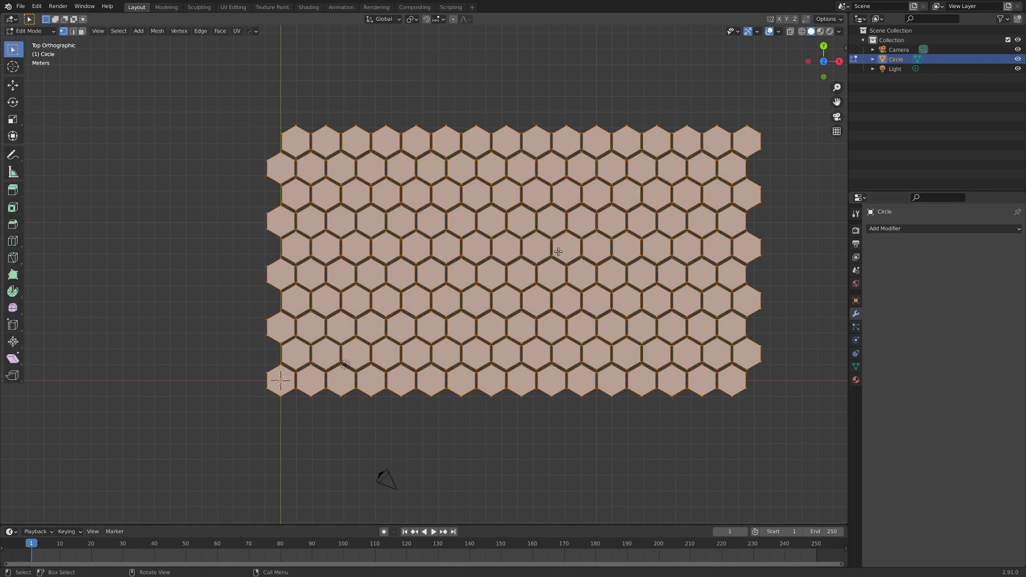
key(u)
click(559, 254)
key(Tab)
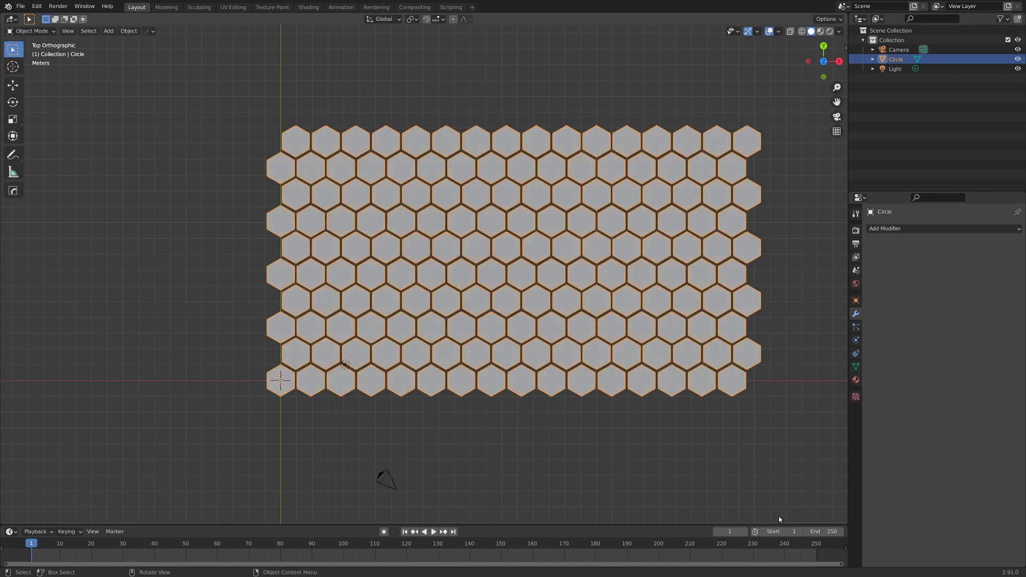
Split the 3D viewport horizontally and turn the new lower area into a Shader Editor
drag(845, 523, 257, 319)
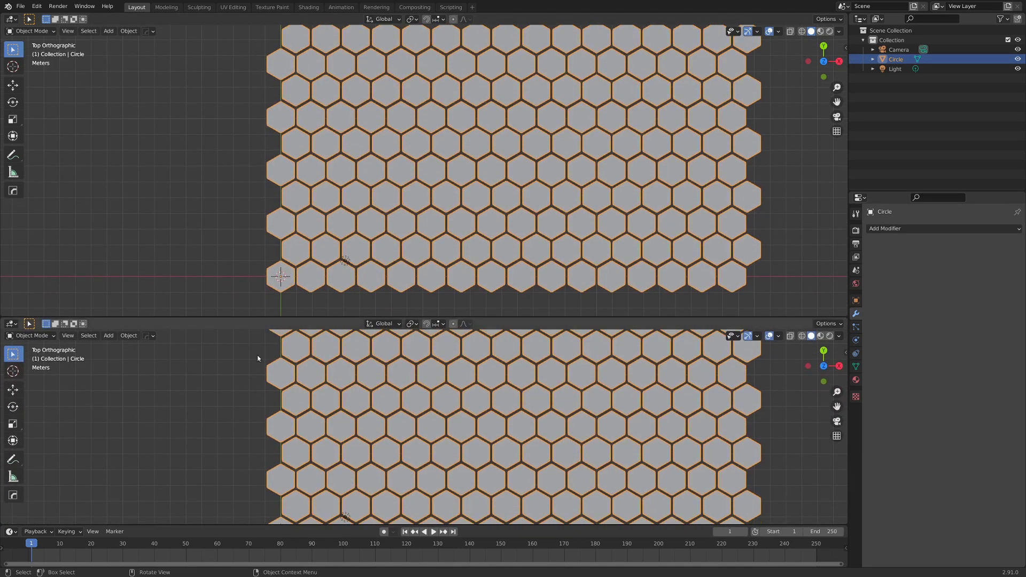
click(12, 323)
click(46, 402)
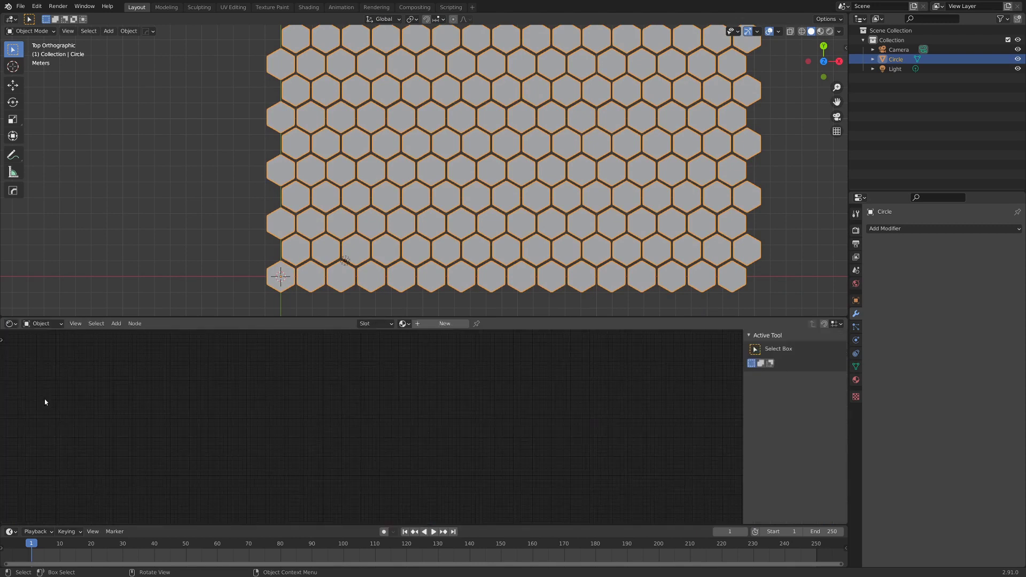
Create a new material for the hexagon grid and delete its Principled BSDF node
click(444, 324)
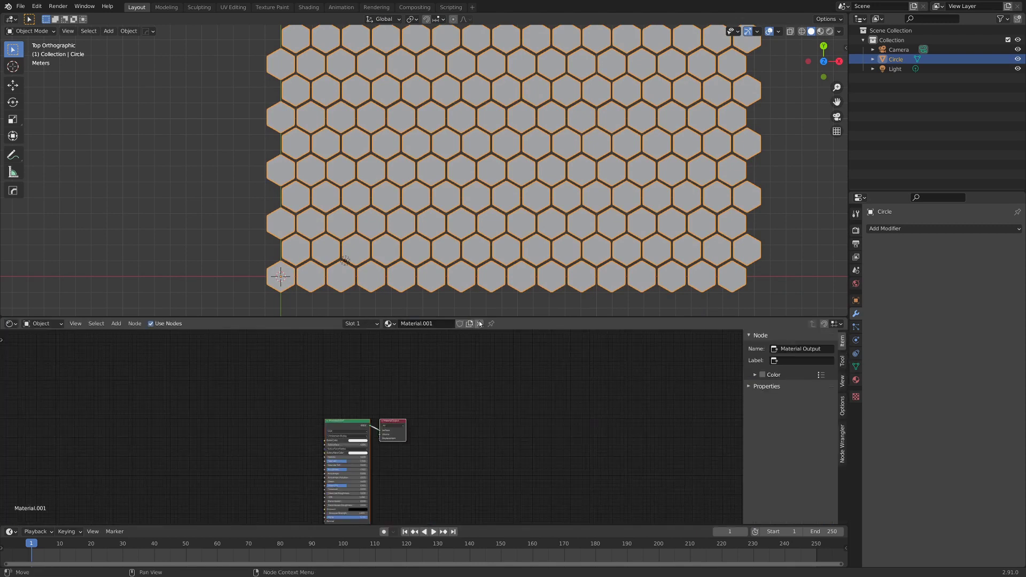
scroll(306, 466, up, 3)
middle_drag(306, 466, 446, 422)
scroll(447, 422, up, 1)
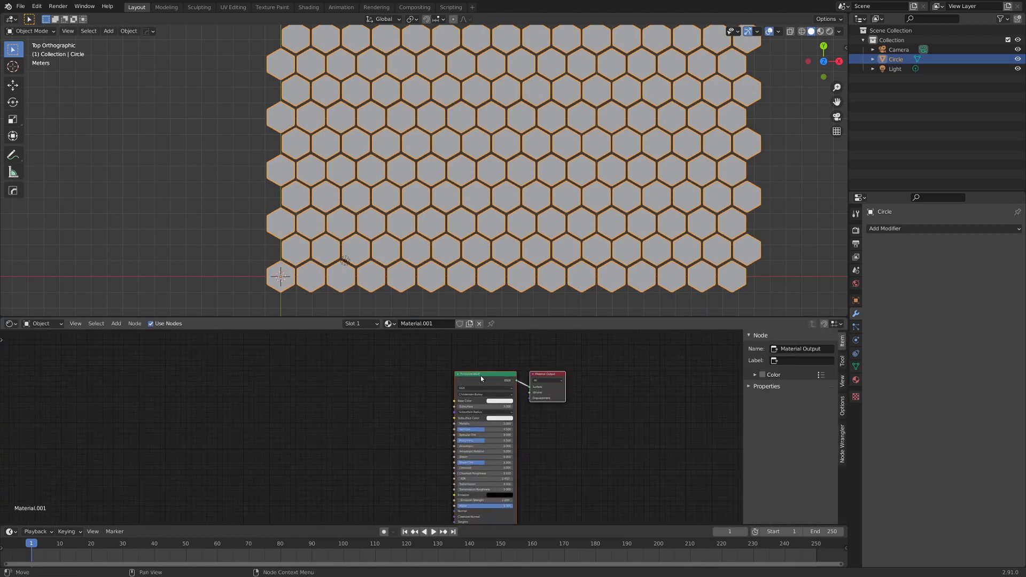
mouse_move(480, 377)
mouse_down()
mouse_move(420, 372)
mouse_move(469, 365)
mouse_up()
click(476, 362)
key(x)
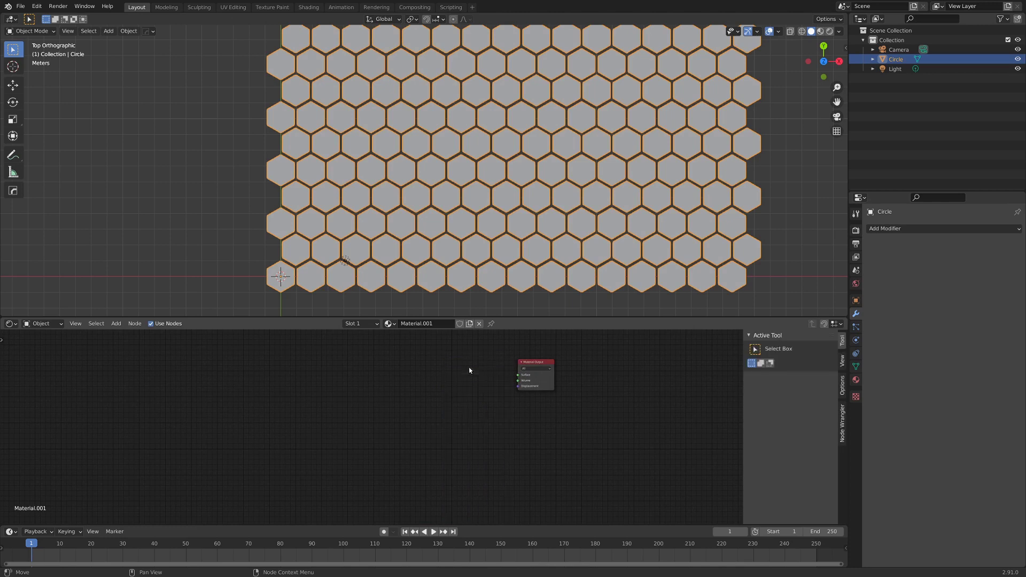
Add an Image Texture node well before the Material Output and load the movie P1000430.MP4 into it
scroll(409, 398, up, 1)
middle_drag(409, 398, 401, 426)
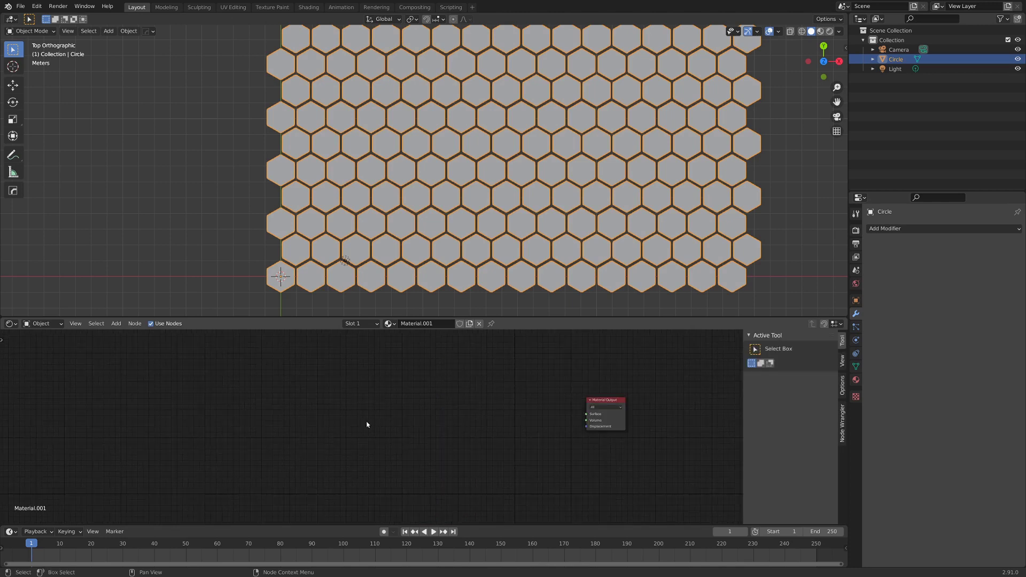
key(shift+a)
mouse_move(342, 464)
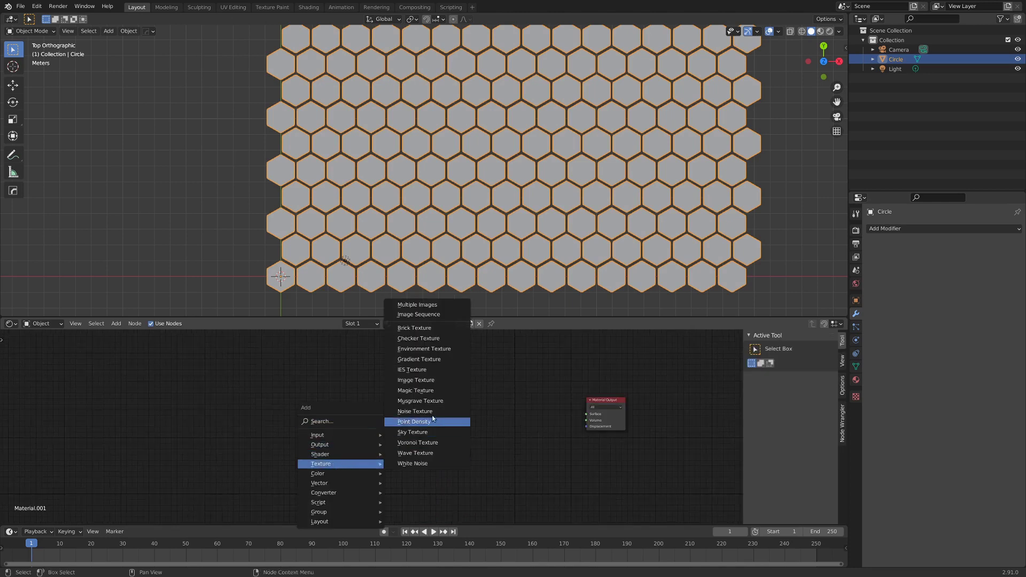
click(426, 382)
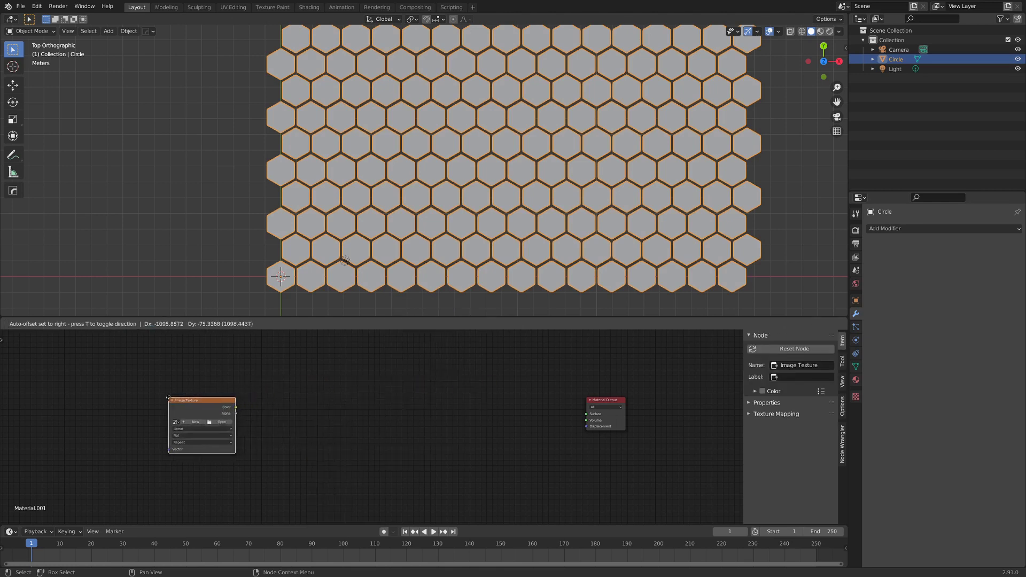
click(227, 424)
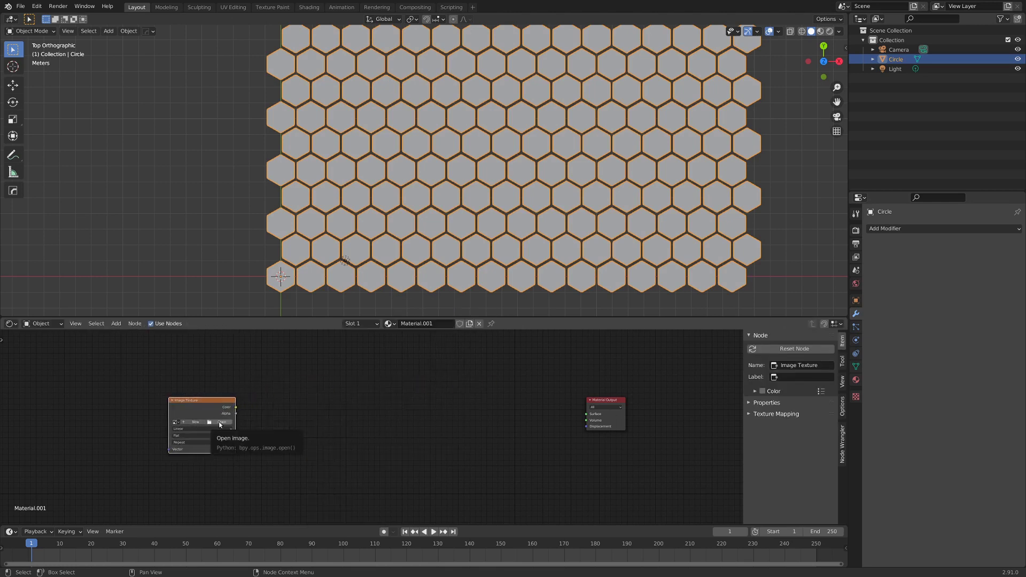
click(220, 423)
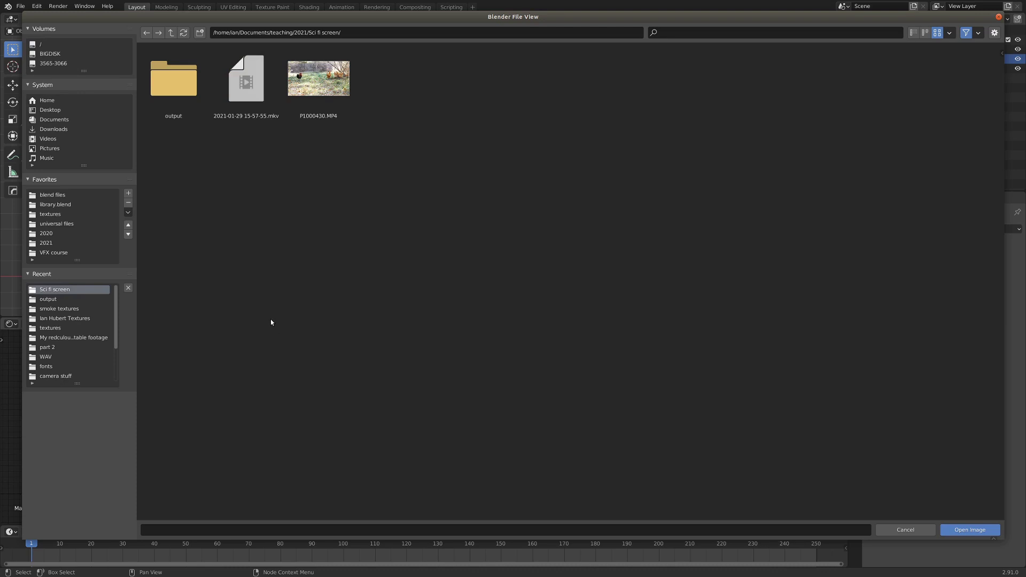
double_click(319, 80)
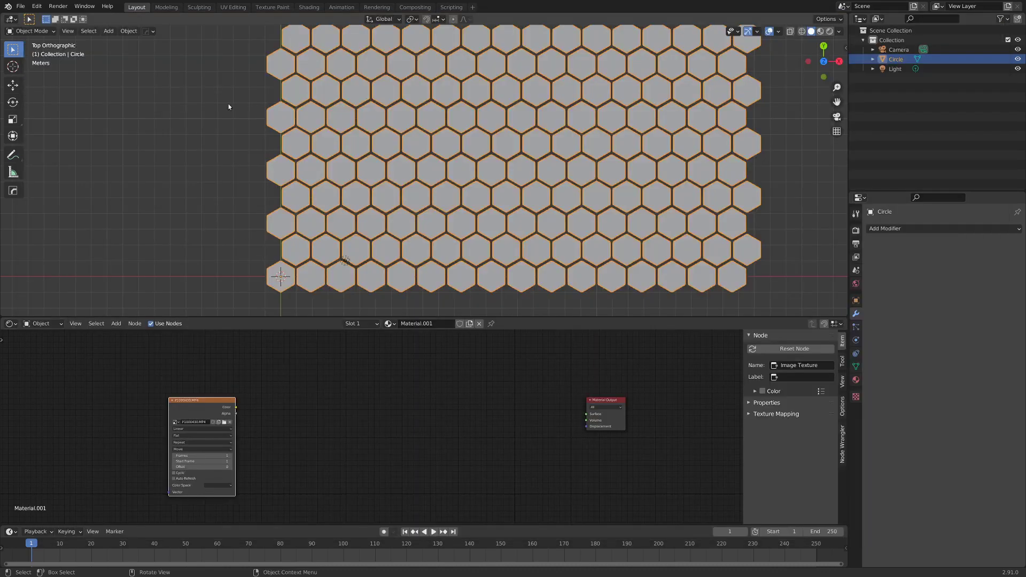
Set the movie texture to 100 frames and enable Cyclic and Auto Refresh
middle_drag(138, 423, 358, 403)
scroll(358, 414, up, 8)
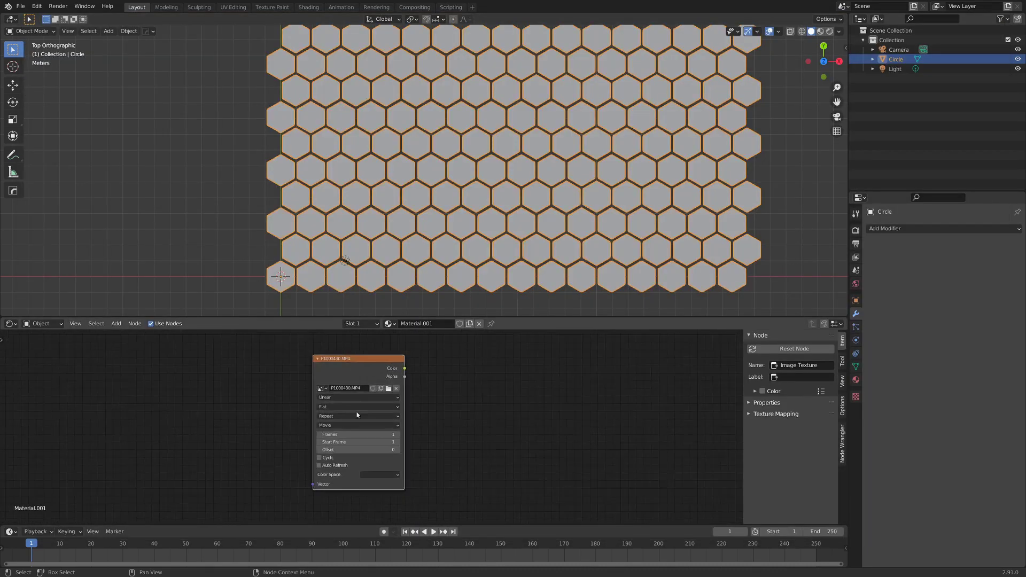
click(339, 440)
text(100)
key(Return)
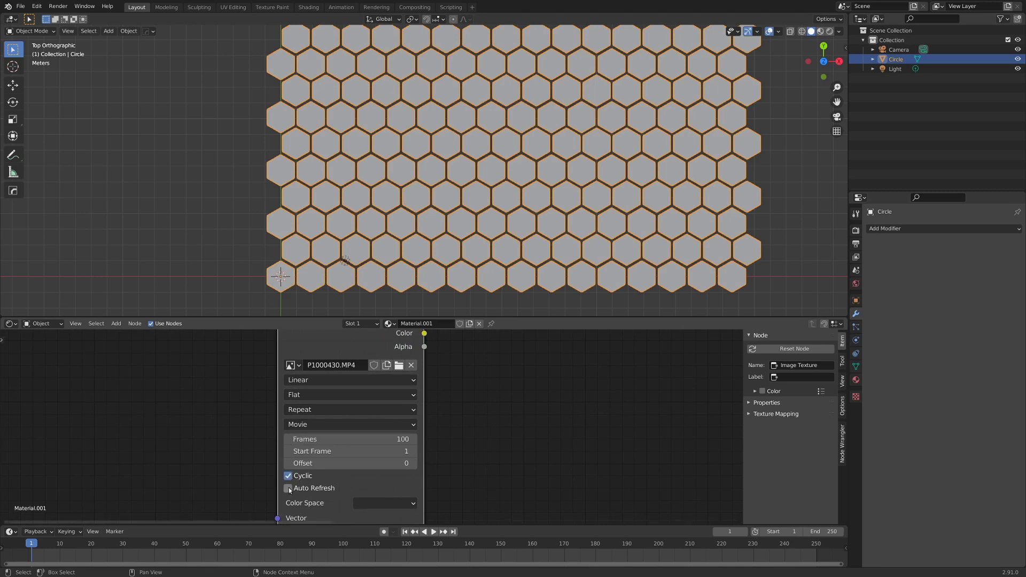
Preview the movie texture through a Viewer on the Material Output and switch the 3D viewport to Rendered shading
key(Home)
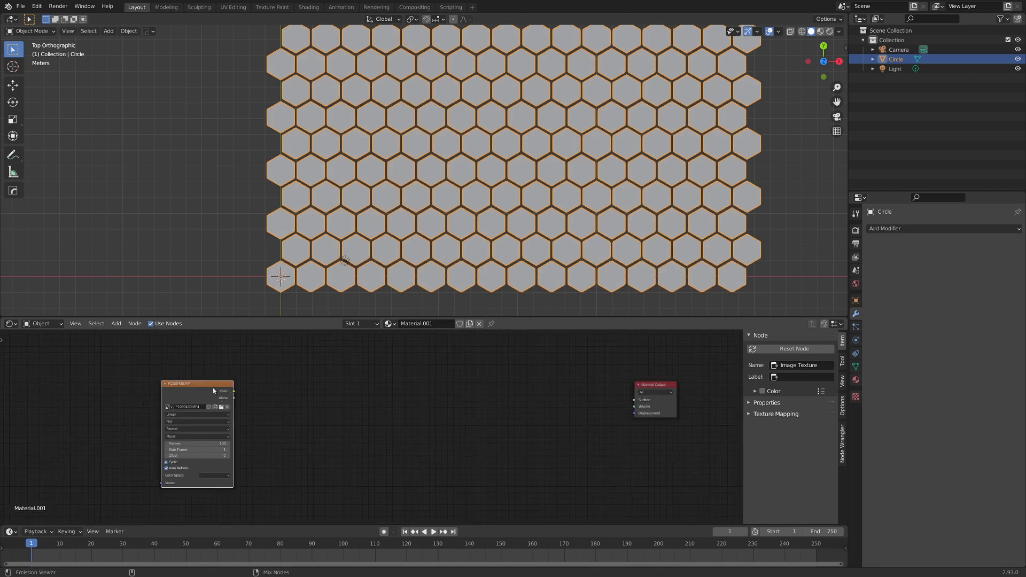
ctrl+shift+click(213, 387)
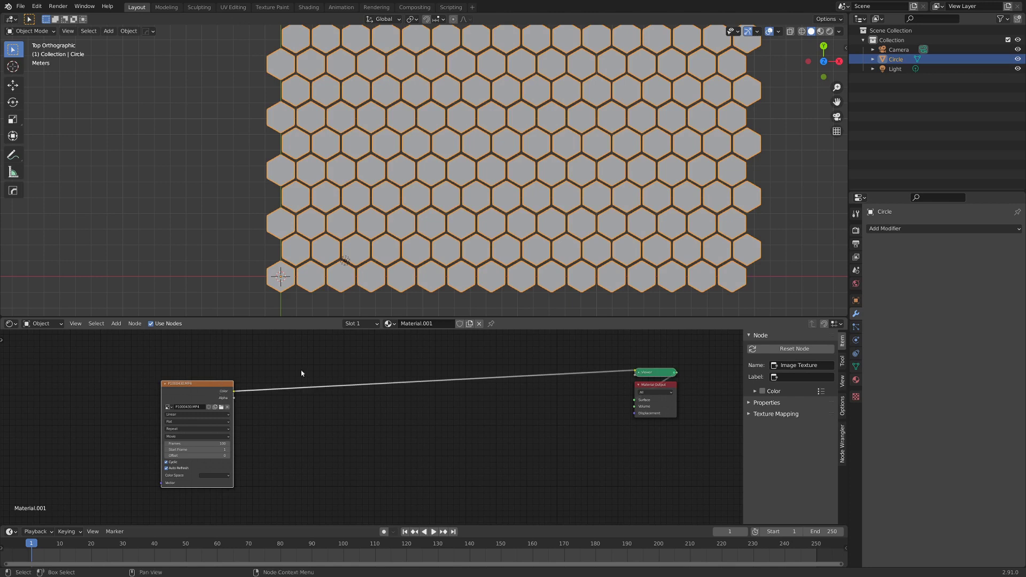
key(z)
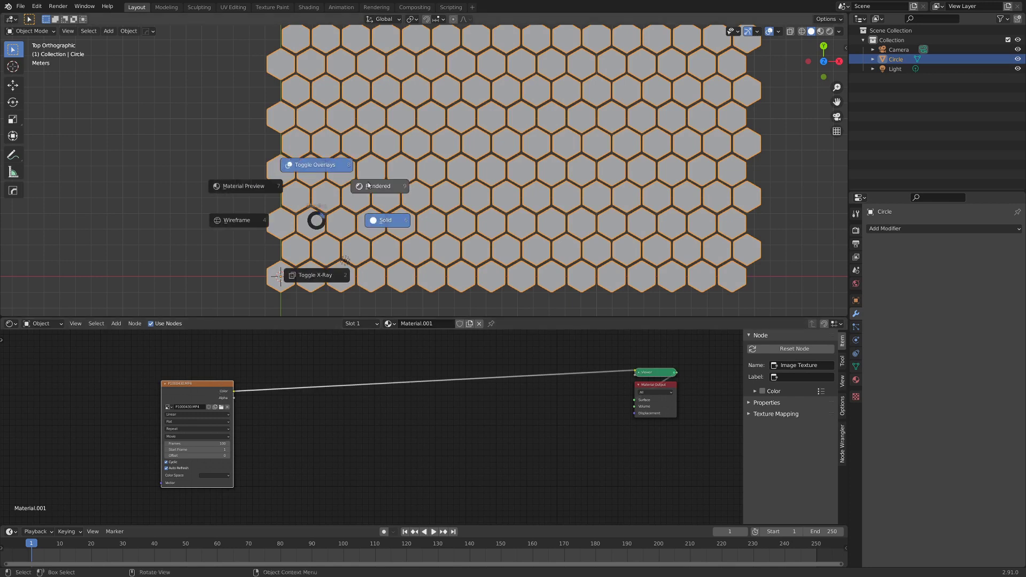
click(378, 186)
Play the animation briefly to check the movie playback across the hexagons
shift+middle_drag(561, 121, 511, 141)
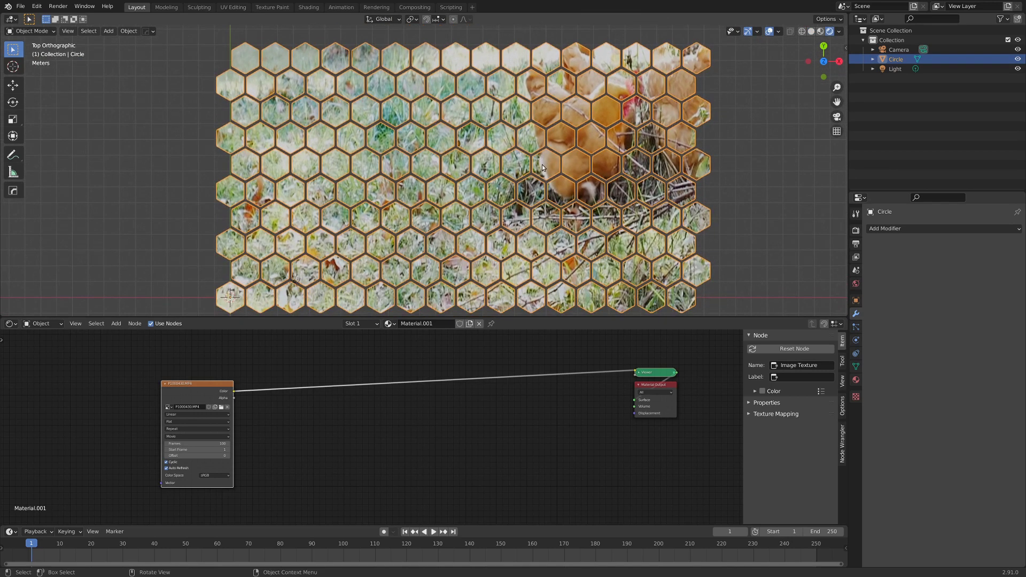
key(space)
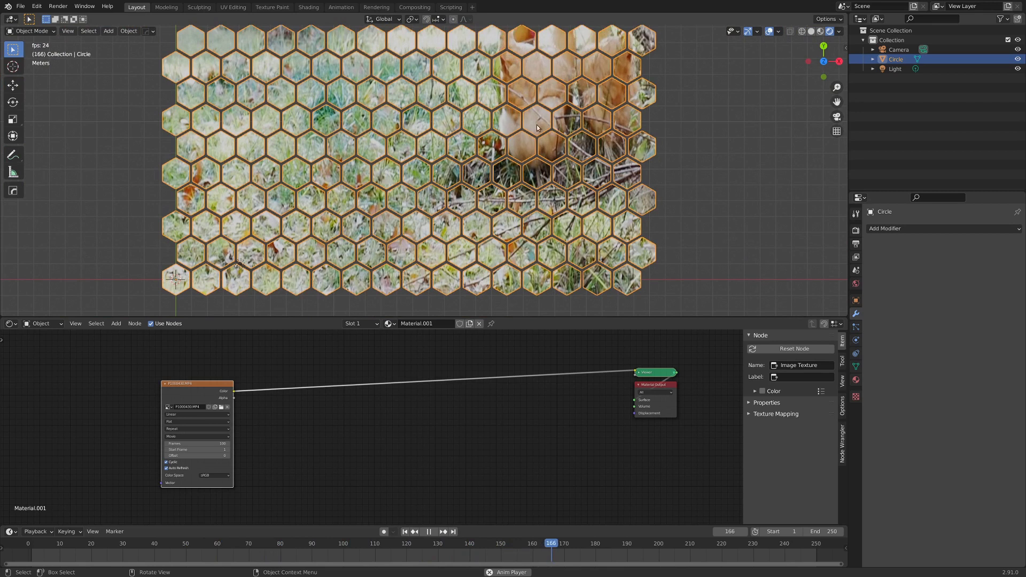
key(space)
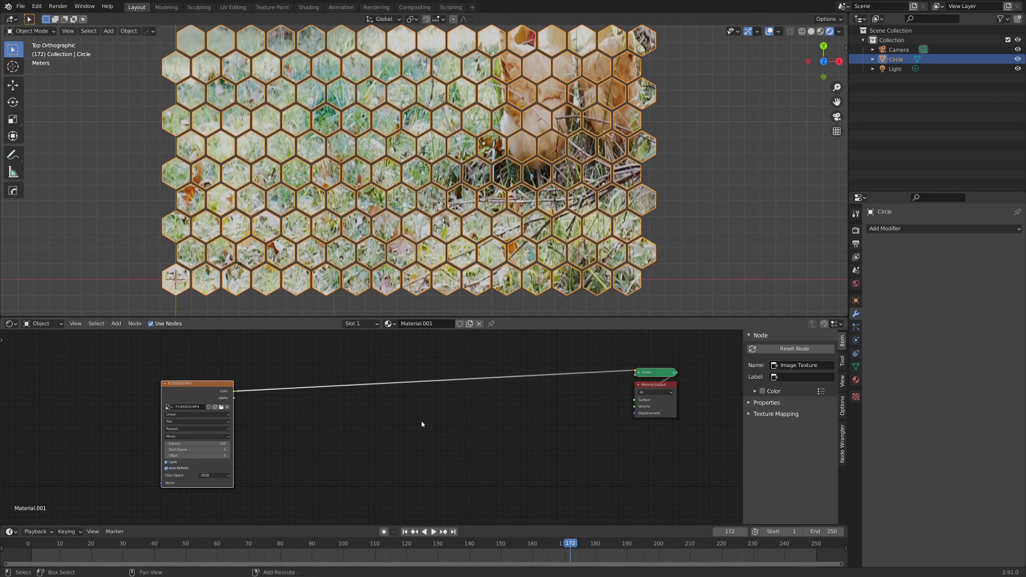
Add an Emission shader node between the movie texture and the Material Output
key(shift+a)
mouse_move(422, 427)
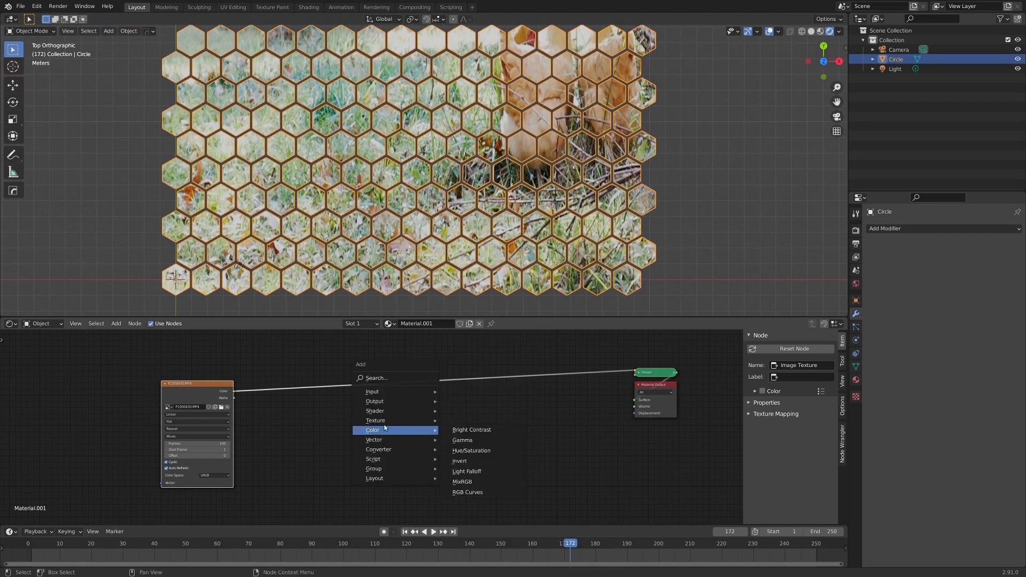
mouse_move(385, 411)
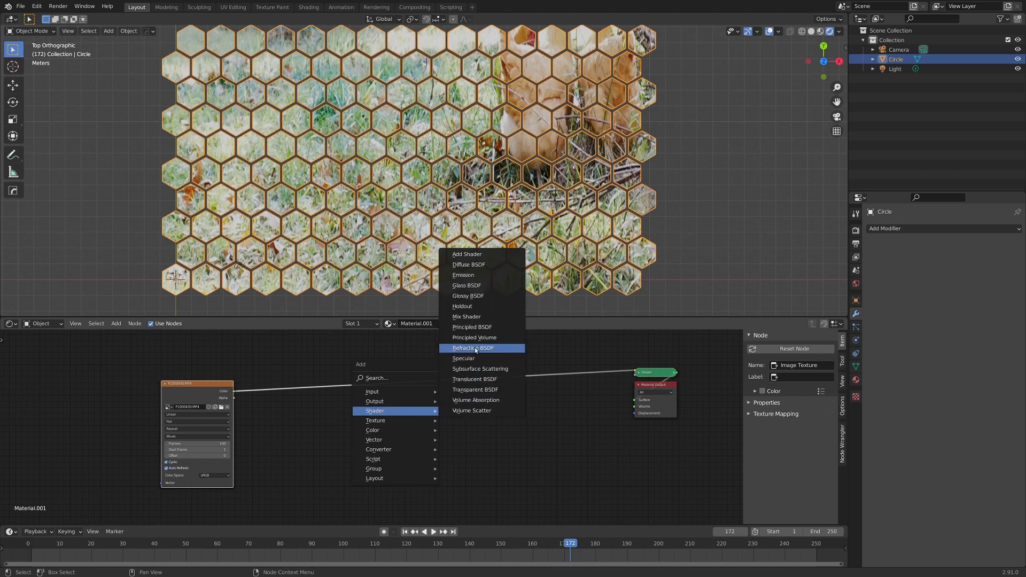
click(462, 275)
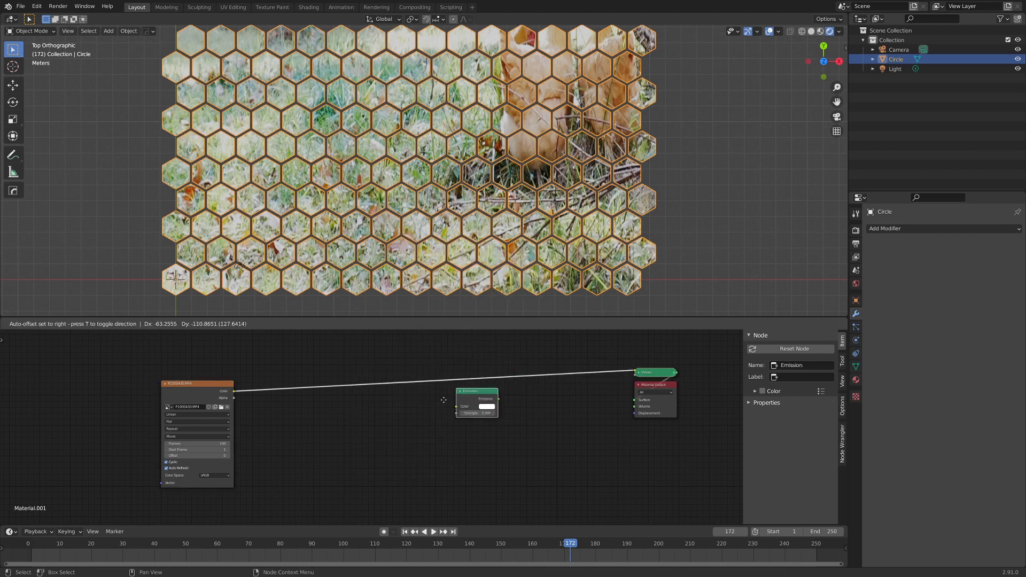
click(397, 431)
Add a Transparent BSDF node directly above the Emission node
key(Home)
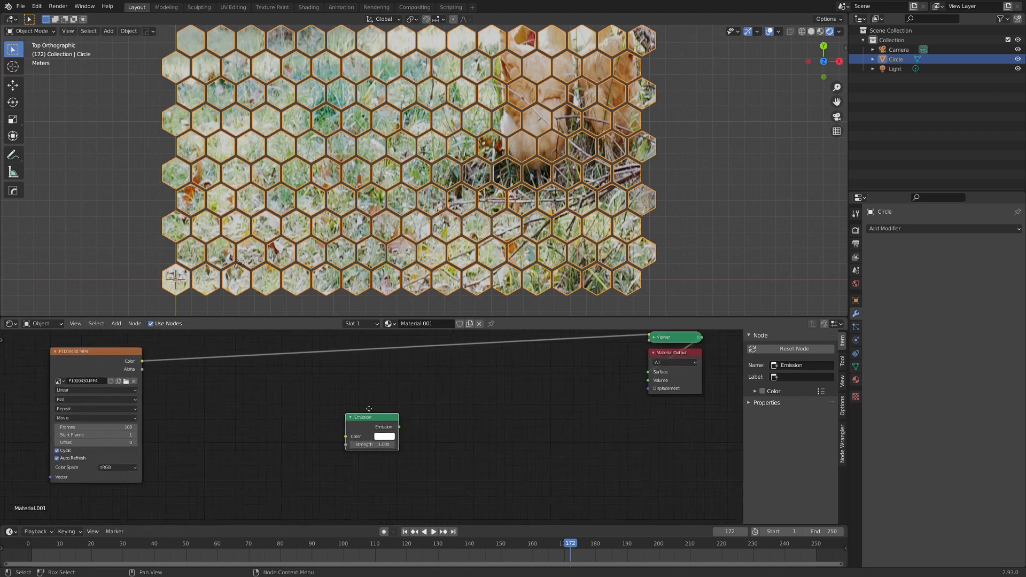
key(shift+a)
mouse_move(394, 381)
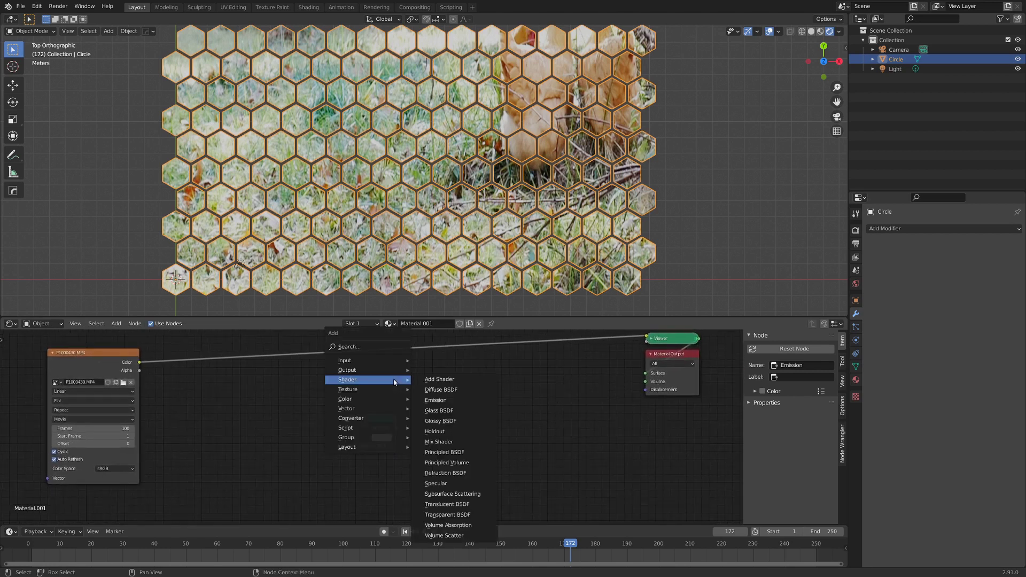
click(447, 514)
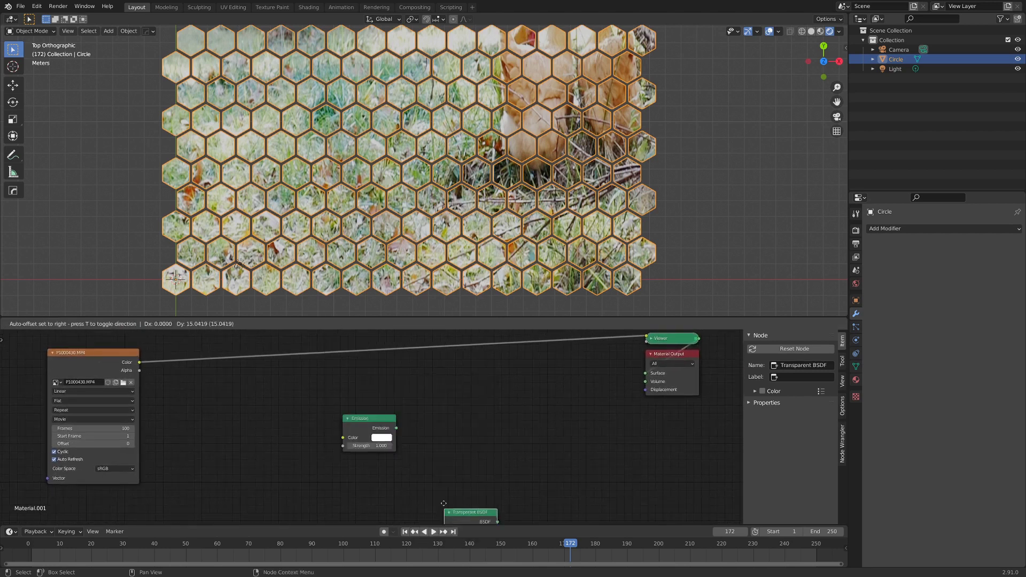
click(360, 382)
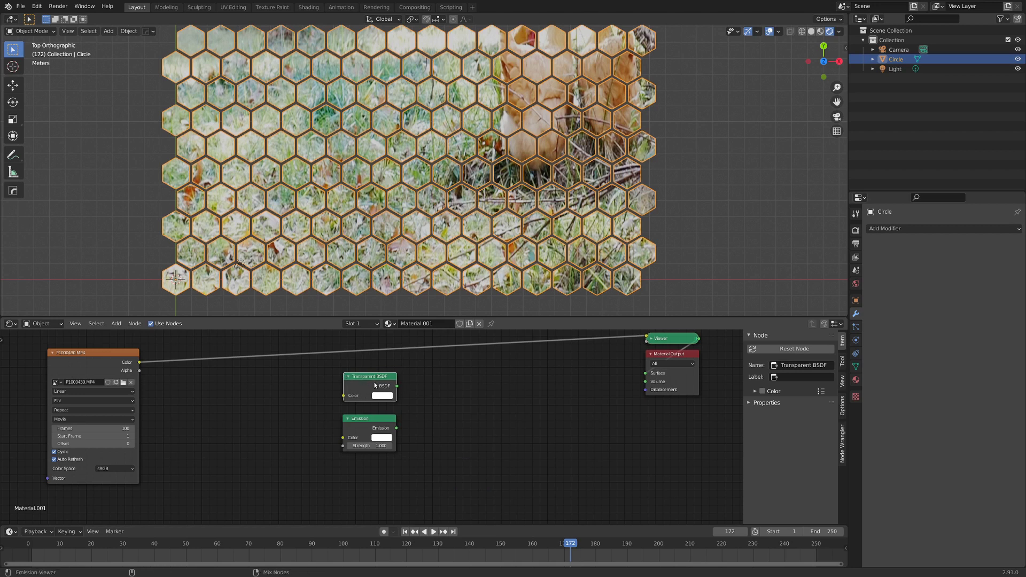
Combine the Transparent BSDF and Emission nodes with a Mix Shader and connect it to the Material Output's Surface
ctrl+shift+right_drag(375, 437, 375, 438)
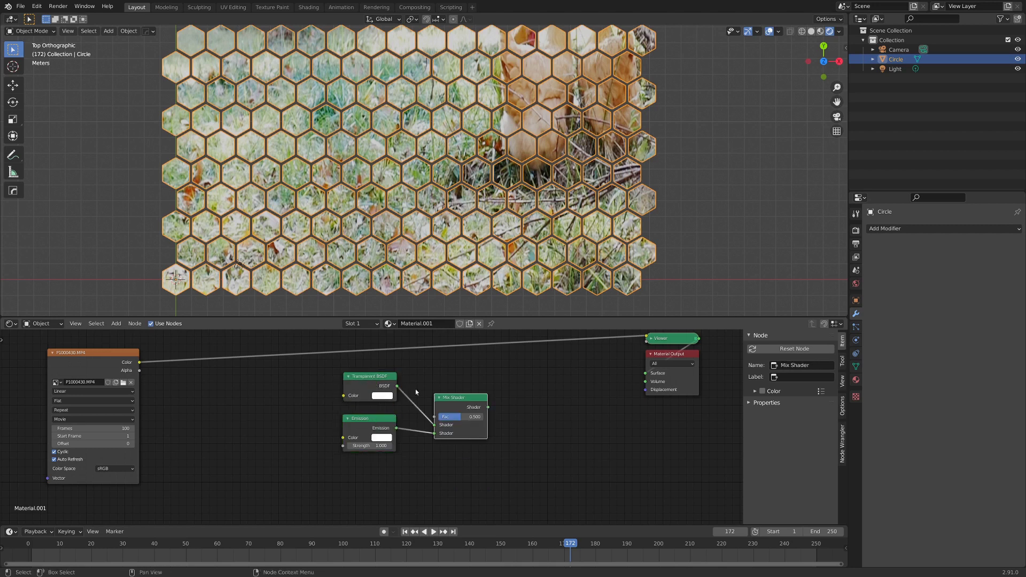
click(532, 364)
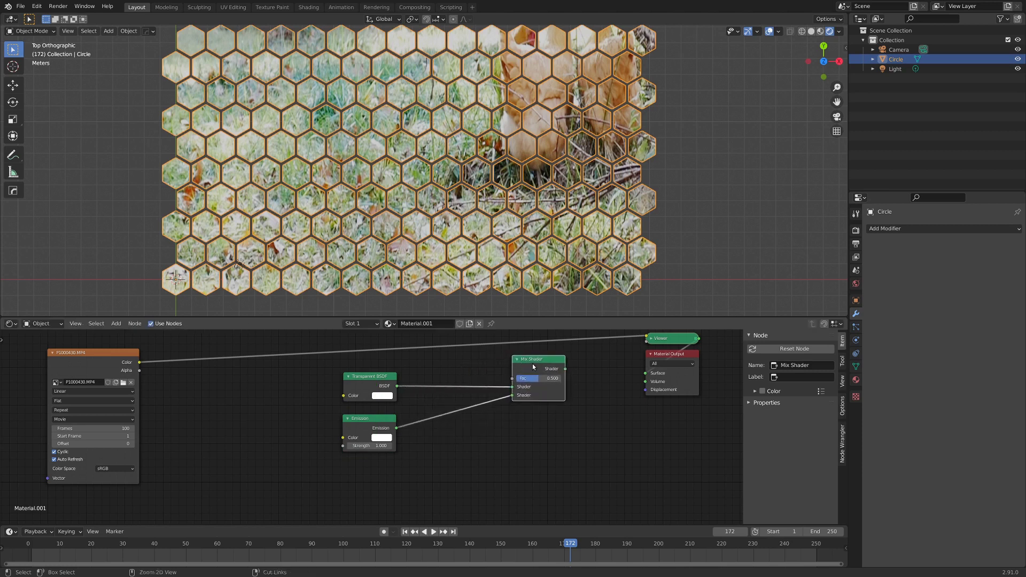
ctrl+shift+click(531, 362)
Connect the movie texture's Color output to the Emission Color and move the Transparent BSDF node slightly up
middle_drag(471, 286, 160, 312)
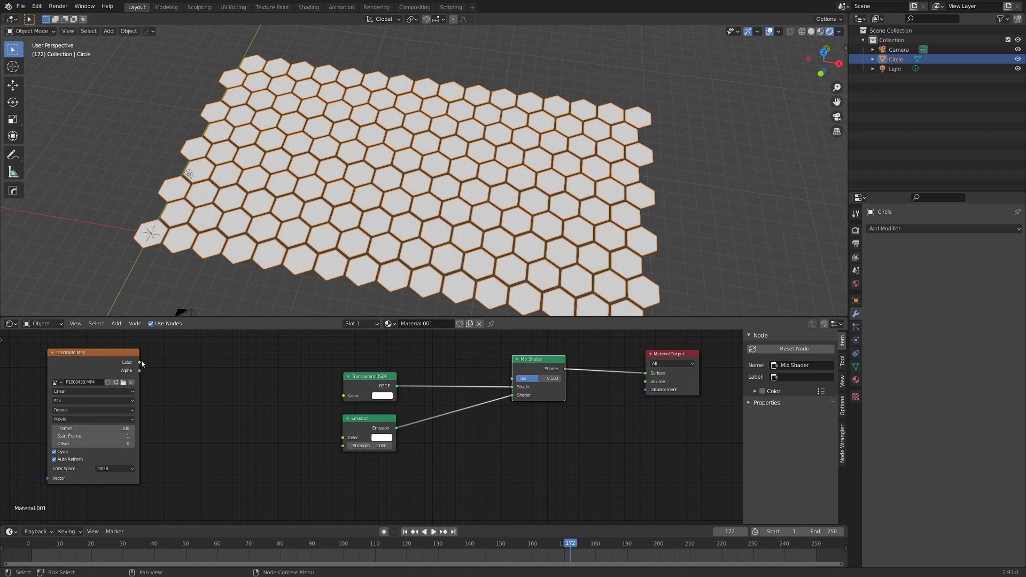
drag(140, 362, 347, 439)
middle_drag(416, 267, 471, 256)
scroll(445, 235, up, 4)
scroll(459, 253, down, 4)
mouse_move(388, 375)
mouse_down()
mouse_move(411, 346)
mouse_move(389, 365)
mouse_up()
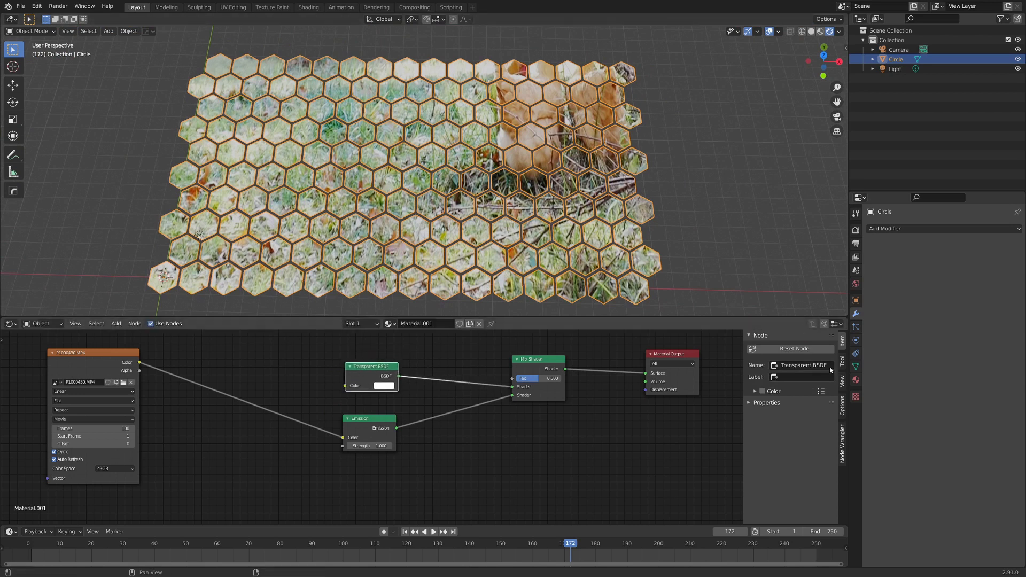
Set the hexagon material's Blend Mode to Alpha Blend
click(855, 380)
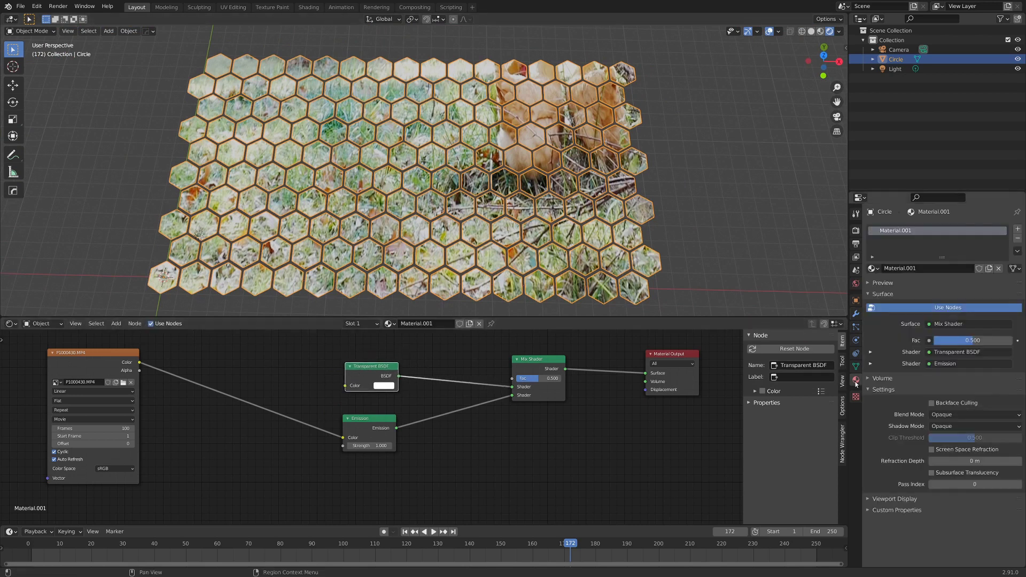
click(939, 416)
click(946, 456)
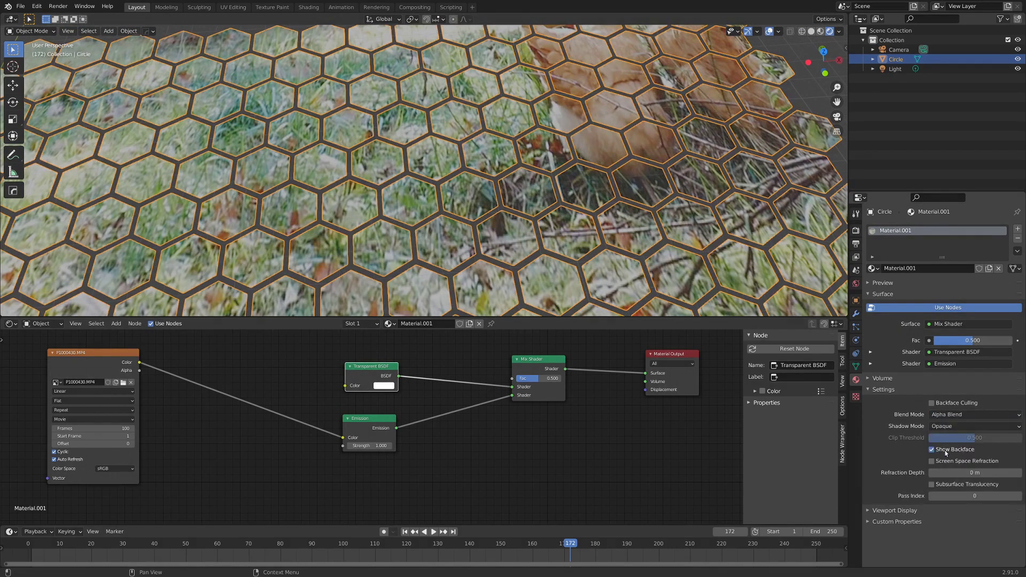
scroll(309, 291, down, 5)
scroll(309, 290, up, 4)
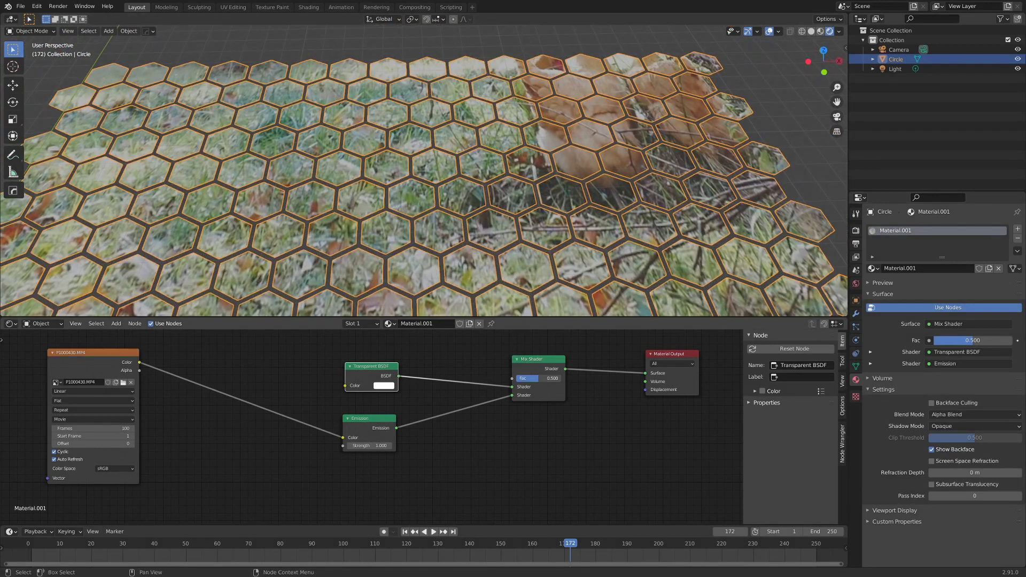
Set the Mix Shader's Fac to 0.521
mouse_move(538, 378)
mouse_down()
mouse_move(558, 378)
mouse_move(545, 378)
mouse_up()
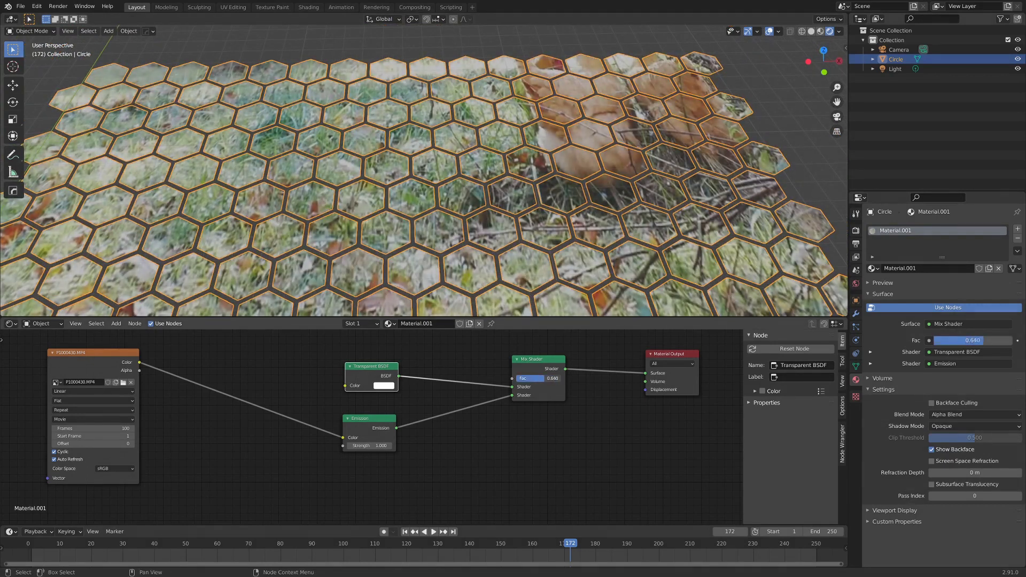
drag(542, 379, 539, 378)
Insert a ColorRamp node between the movie texture and the Emission node, and place a duplicate of it above
drag(214, 402, 216, 379)
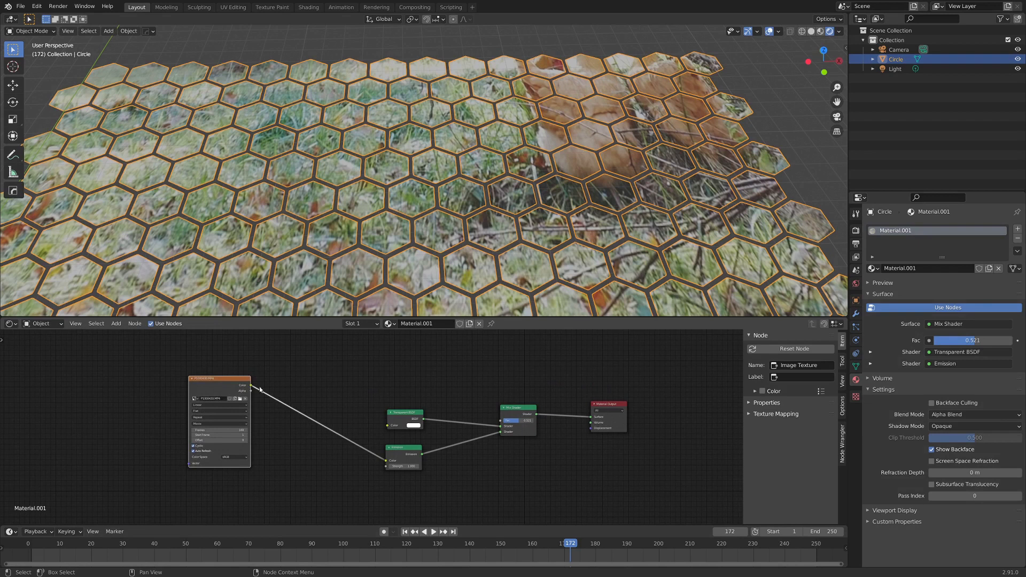
scroll(372, 428, up, 5)
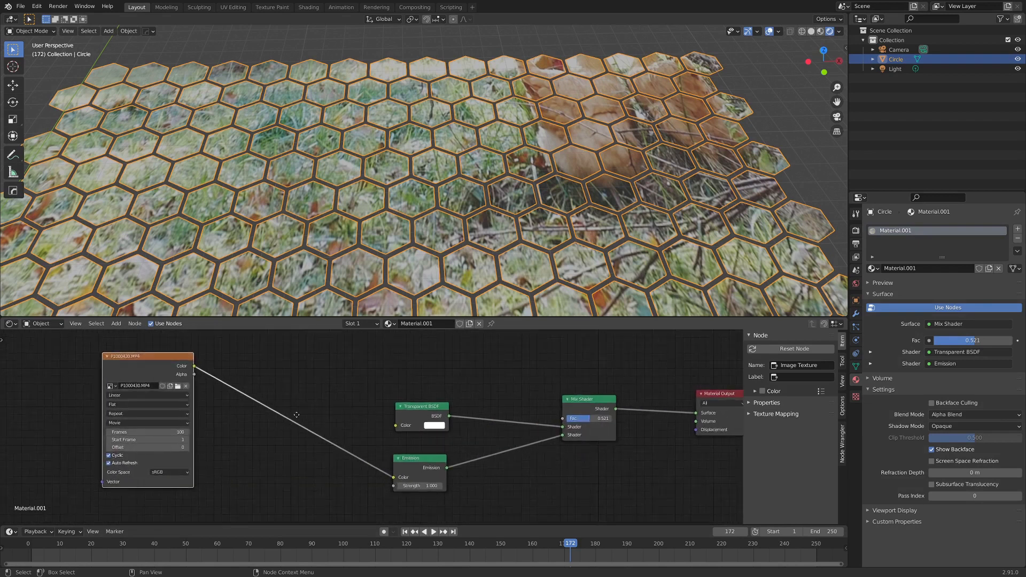
mouse_move(280, 416)
middle_down()
mouse_move(271, 438)
mouse_move(274, 424)
middle_up()
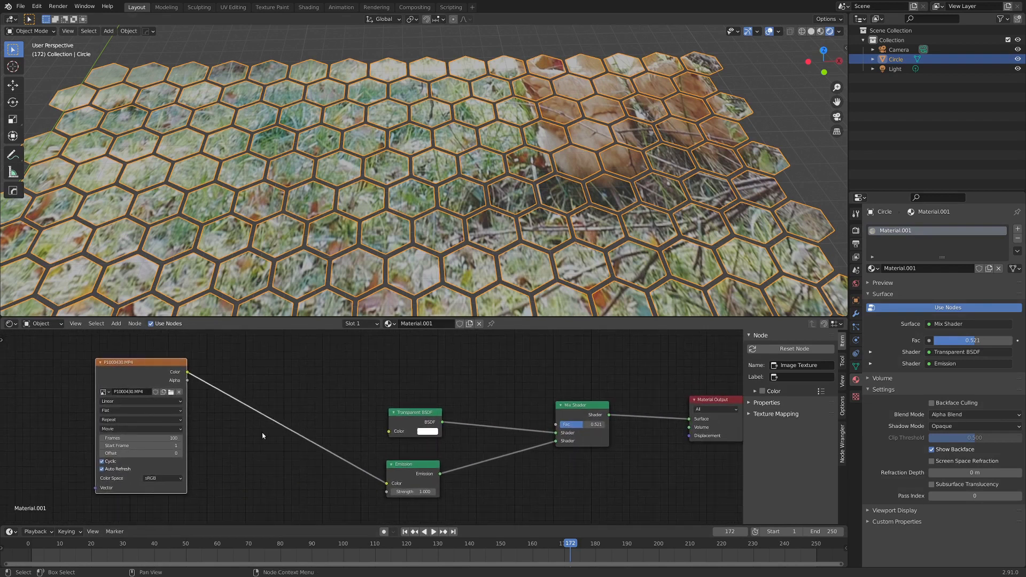
key(shift+a)
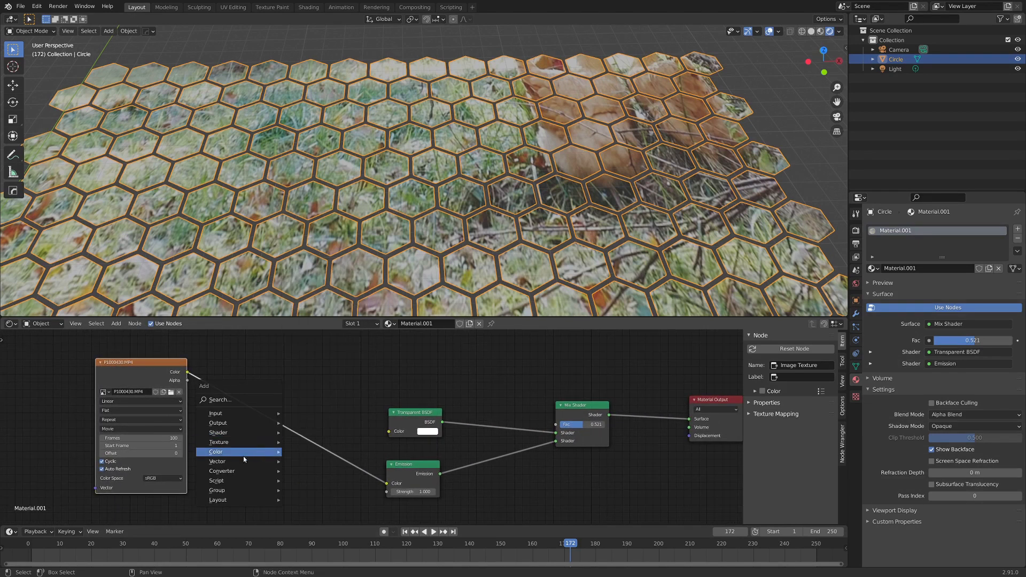
mouse_move(234, 472)
click(309, 345)
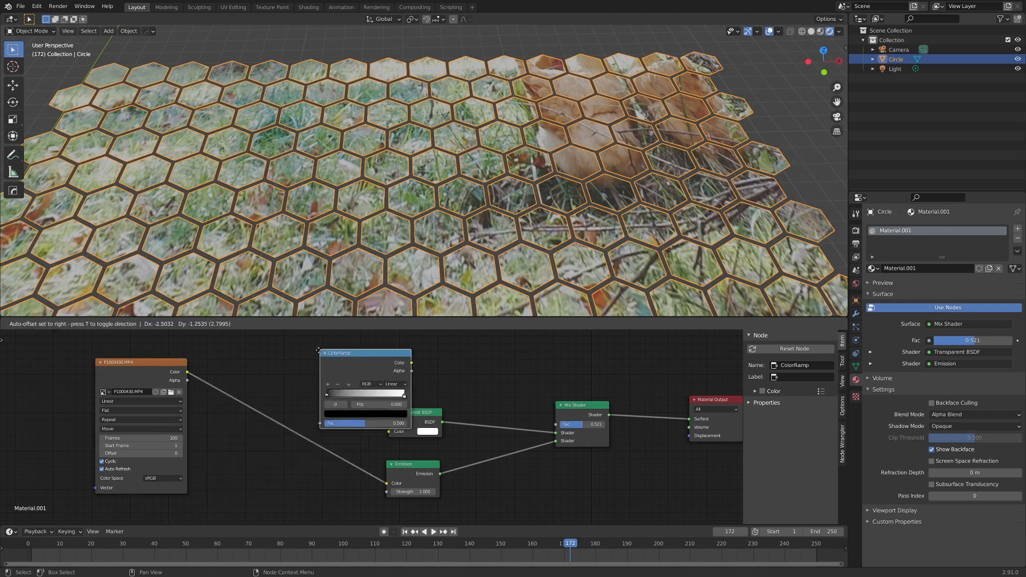
click(262, 395)
drag(262, 395, 264, 409)
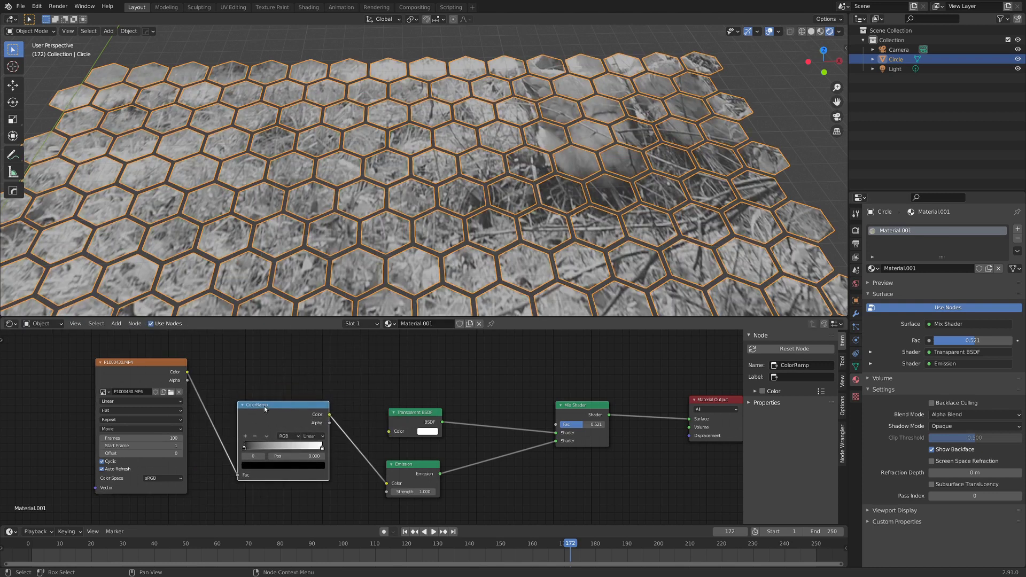
key(shift+d)
click(366, 294)
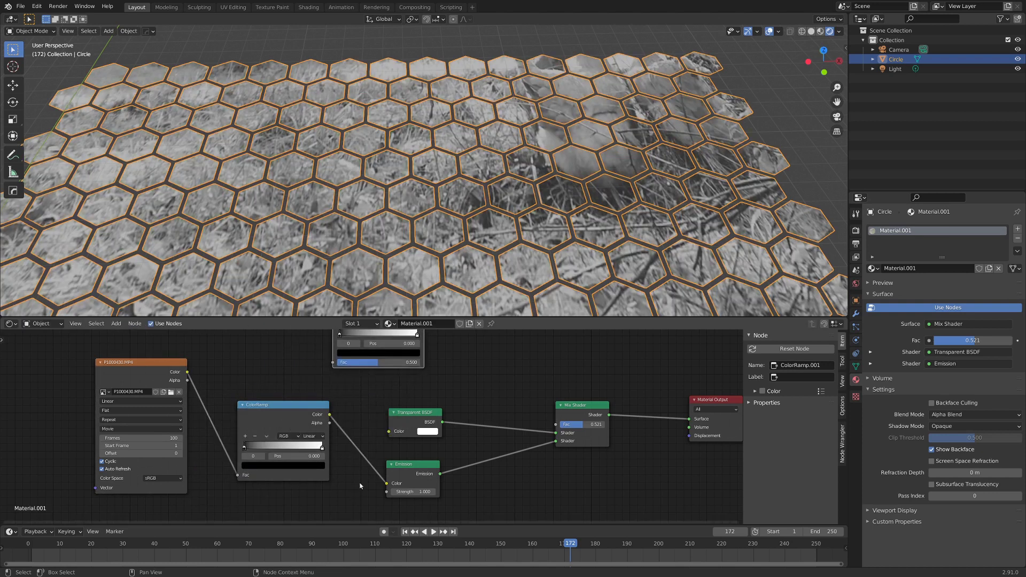
Set the first color stop of the Emission's ColorRamp to magenta with H 0.839, S 1.000 and V 0.677
scroll(381, 419, down, 1)
scroll(358, 427, up, 2)
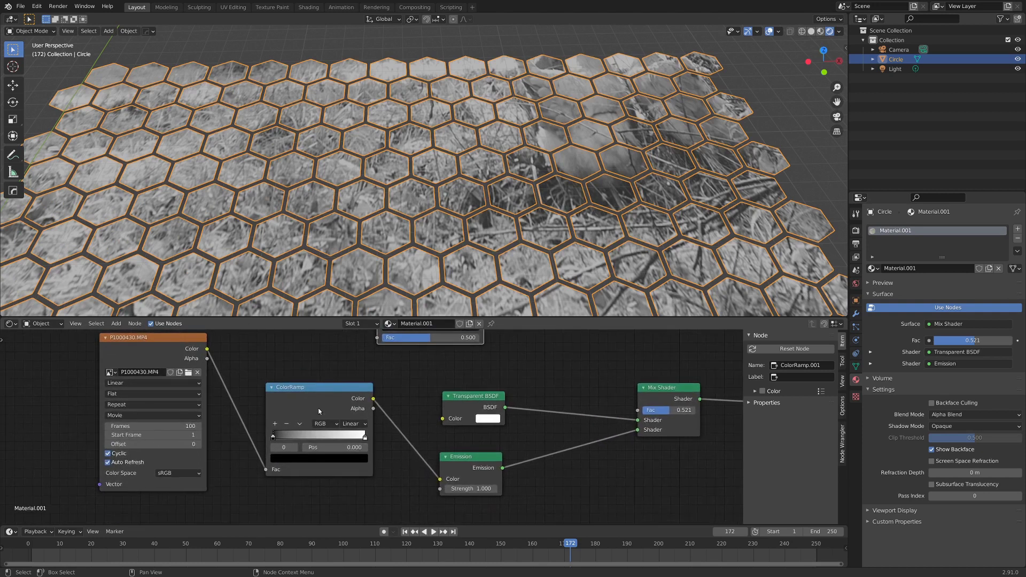
scroll(296, 403, up, 3)
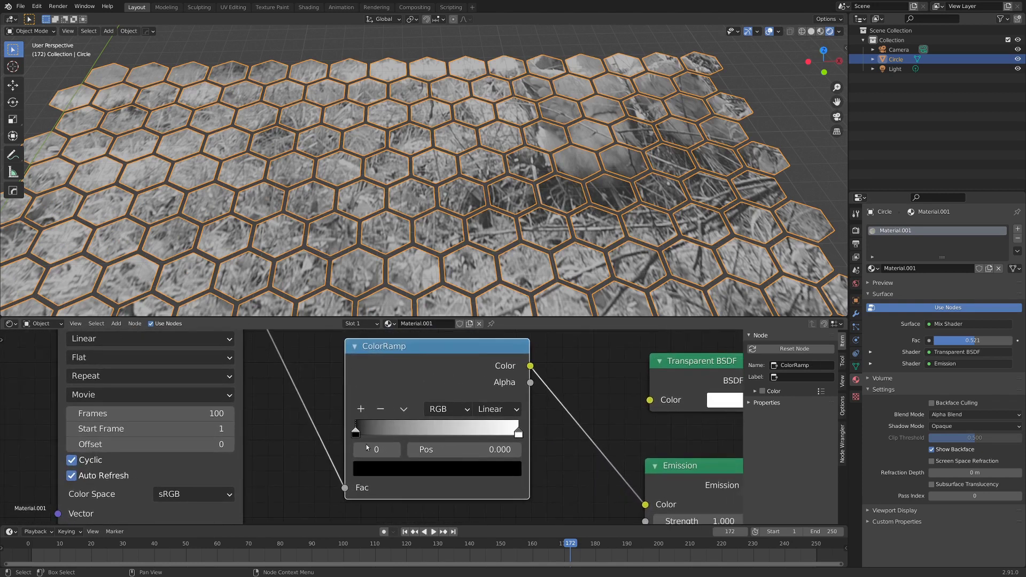
click(425, 470)
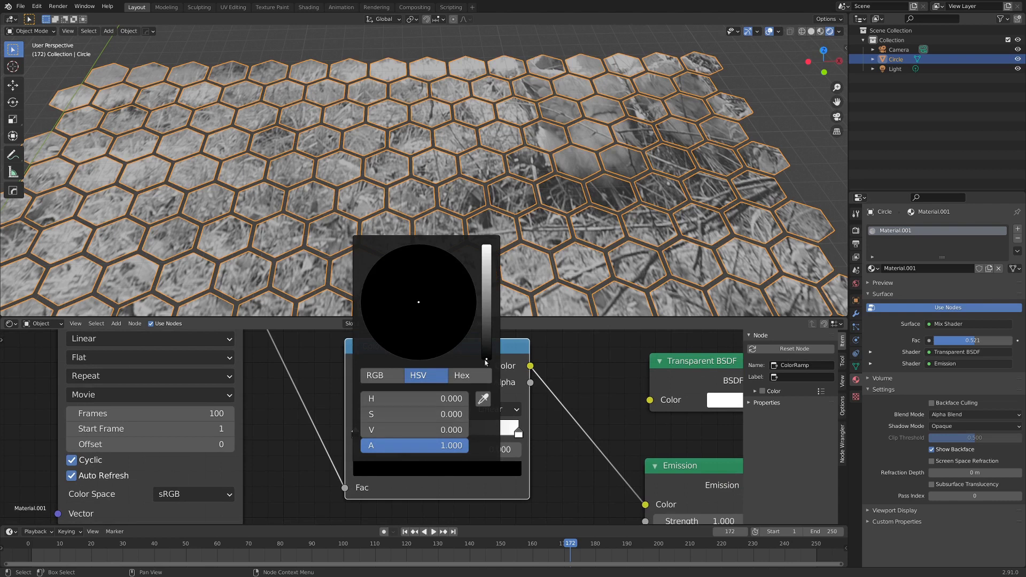
scroll(447, 308, up, 7)
click(468, 333)
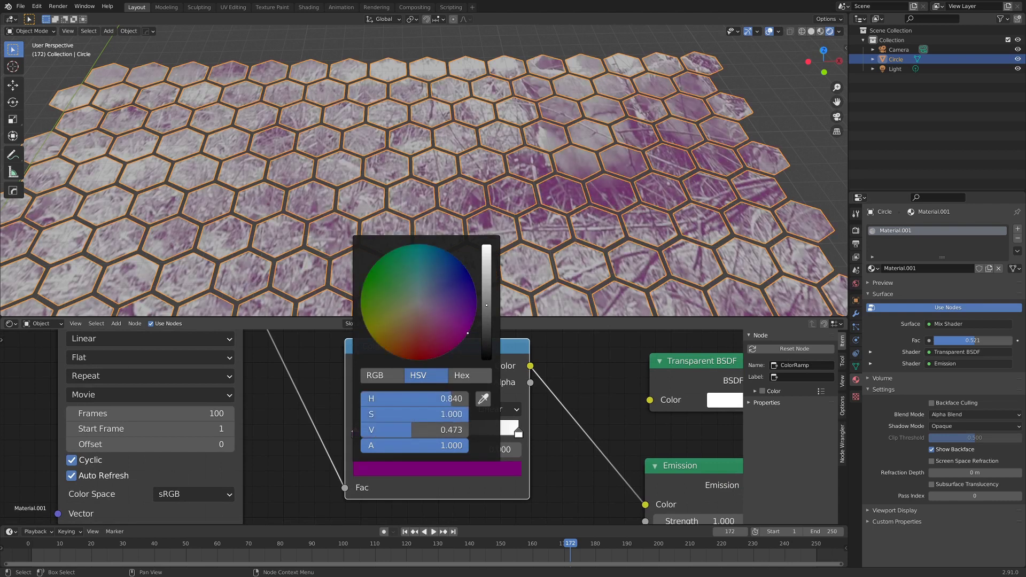
scroll(480, 321, up, 5)
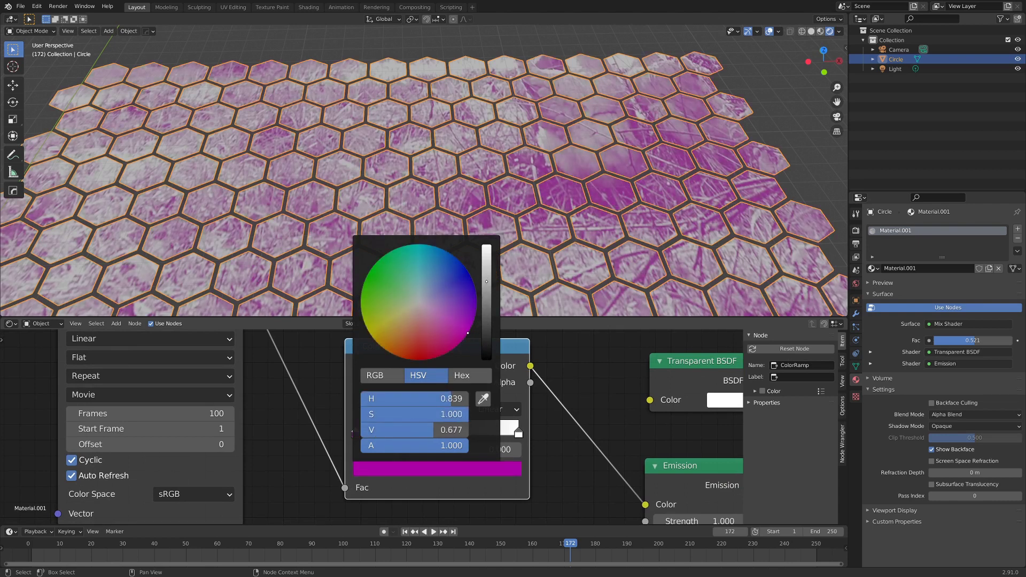
Set the last color stop of the Emission's ColorRamp to light cyan-blue
click(517, 432)
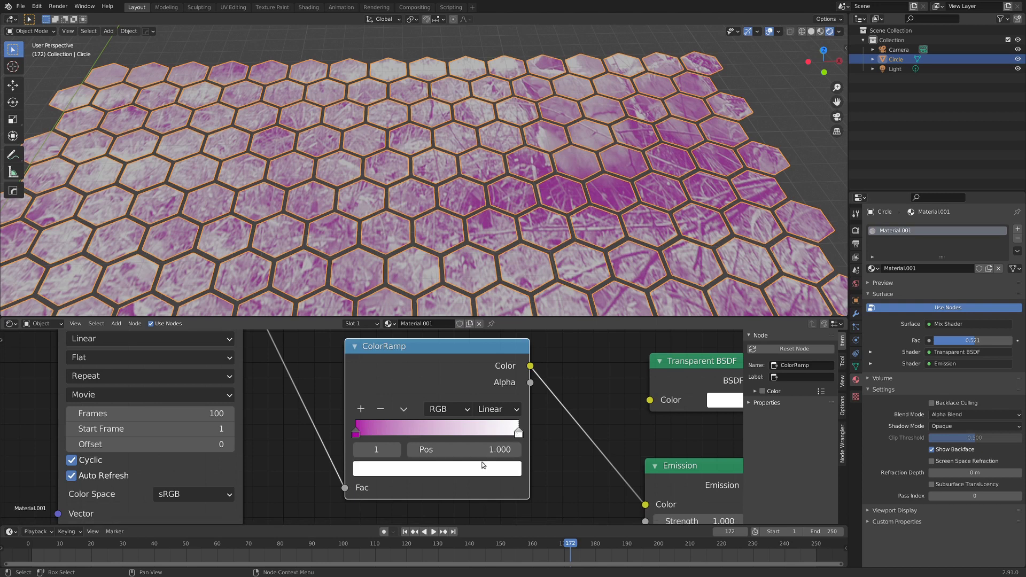
click(439, 470)
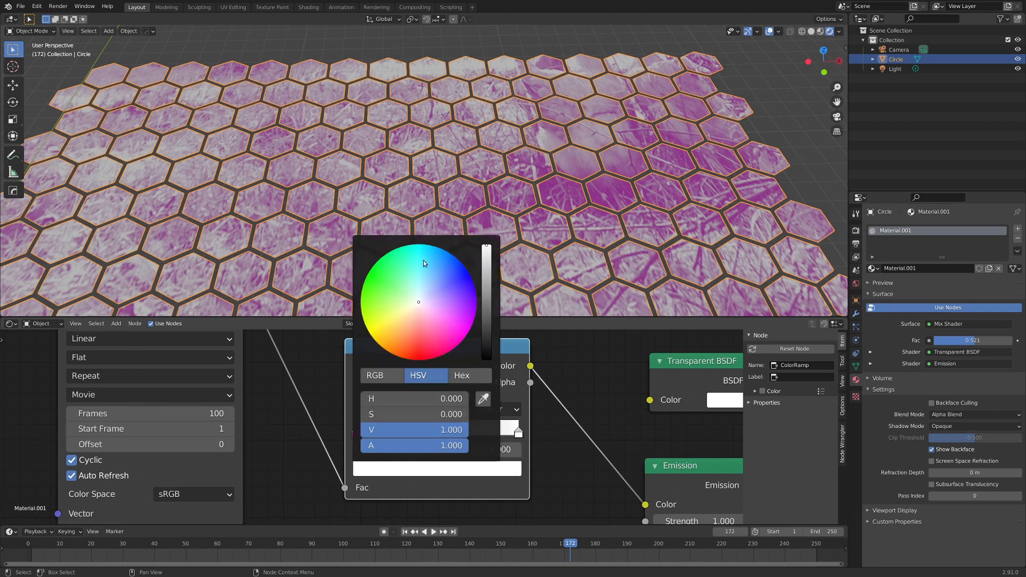
drag(424, 260, 425, 277)
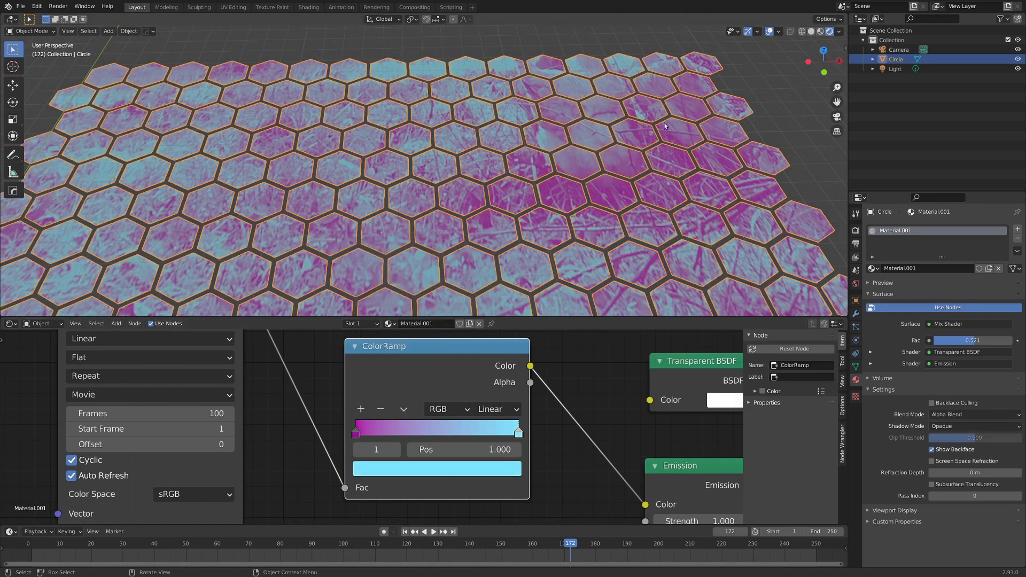
scroll(588, 160, down, 3)
middle_drag(588, 160, 628, 177)
scroll(628, 172, up, 4)
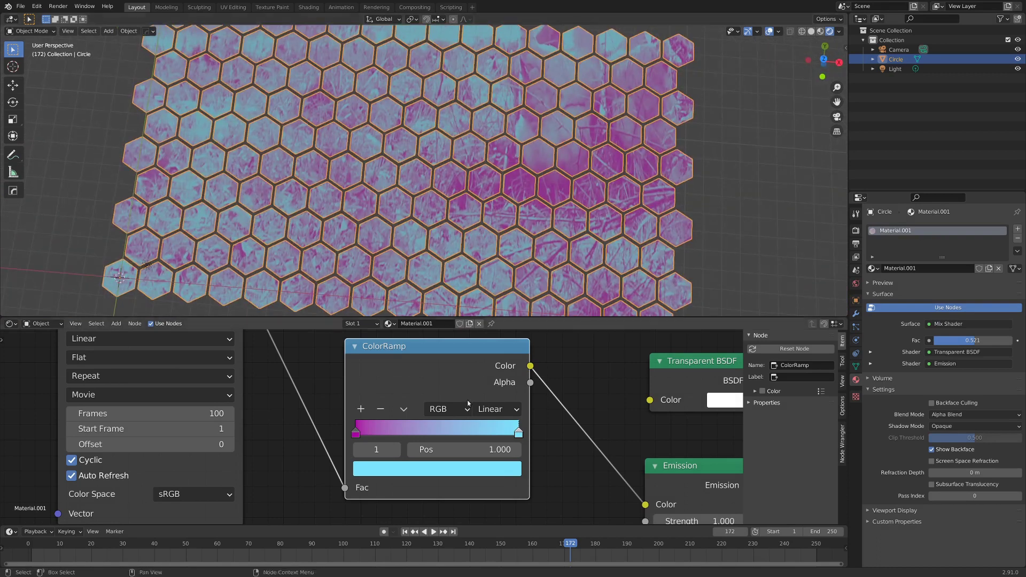
Connect the movie texture's Color to the duplicate ColorRamp's Fac, and that ramp's Color to the Mix Shader's Fac
scroll(266, 385, down, 4)
middle_drag(266, 384, 241, 409)
drag(256, 418, 409, 411)
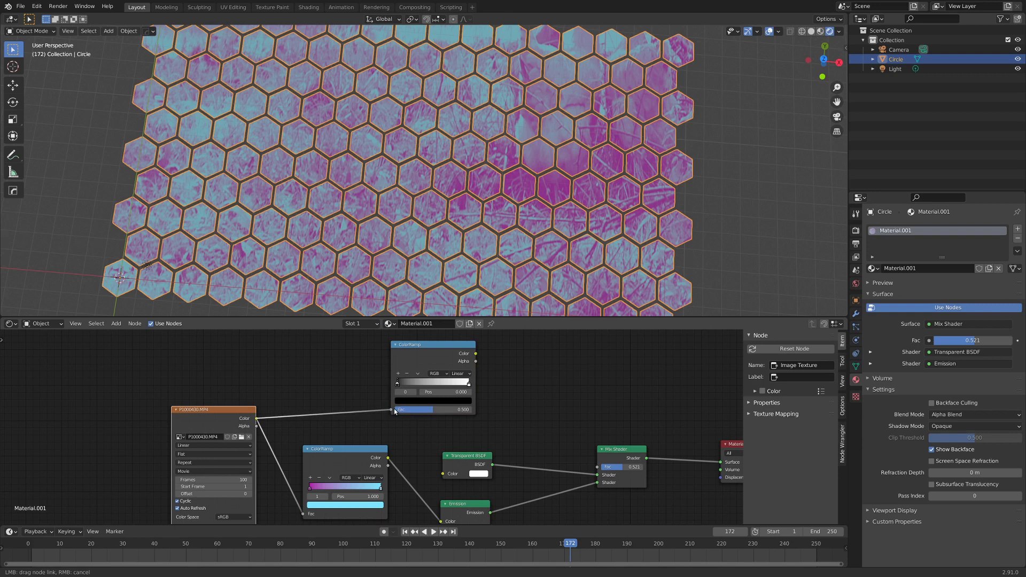
mouse_move(434, 360)
mouse_down()
mouse_move(358, 368)
mouse_move(426, 362)
mouse_up()
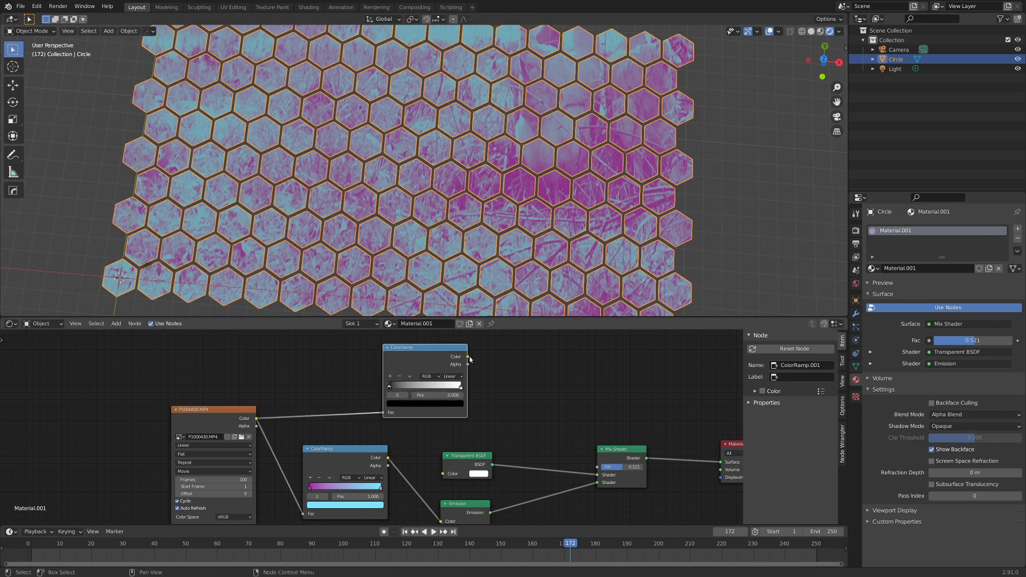
drag(601, 470, 598, 467)
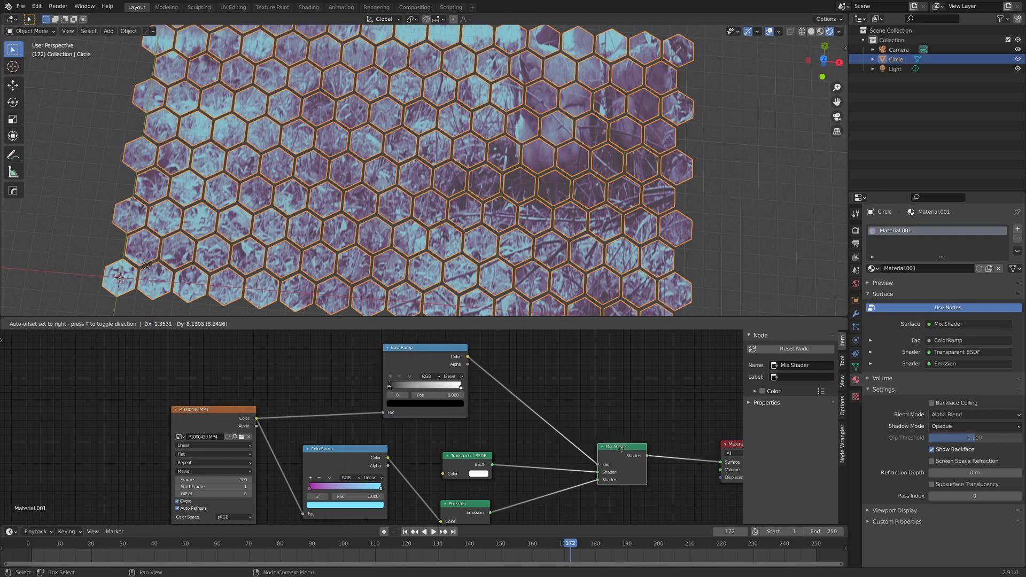
Set the black stop of the ColorRamp driving the Mix Shader's Fac to position 0.111
scroll(542, 226, up, 2)
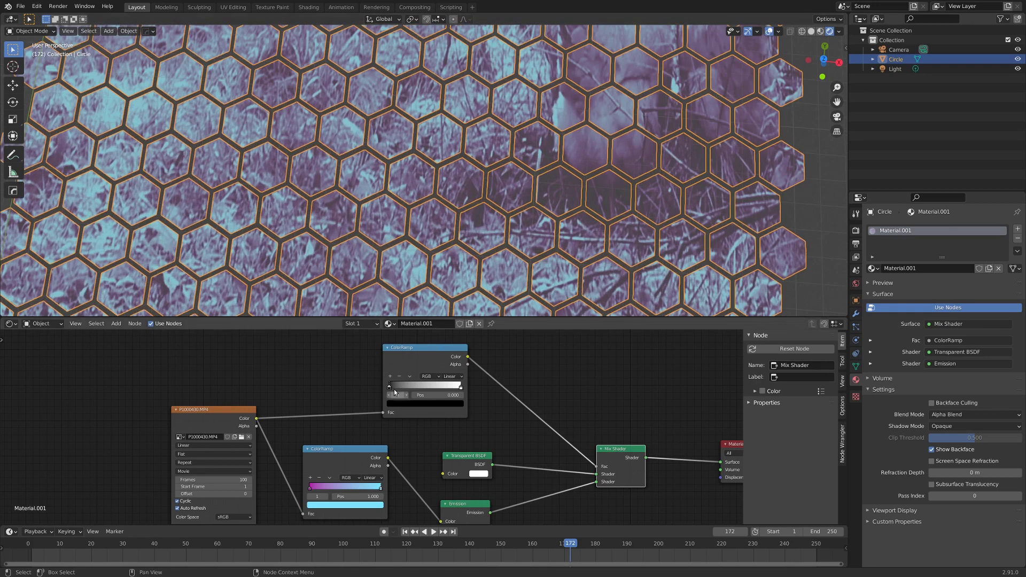
drag(392, 384, 421, 384)
scroll(482, 170, down, 4)
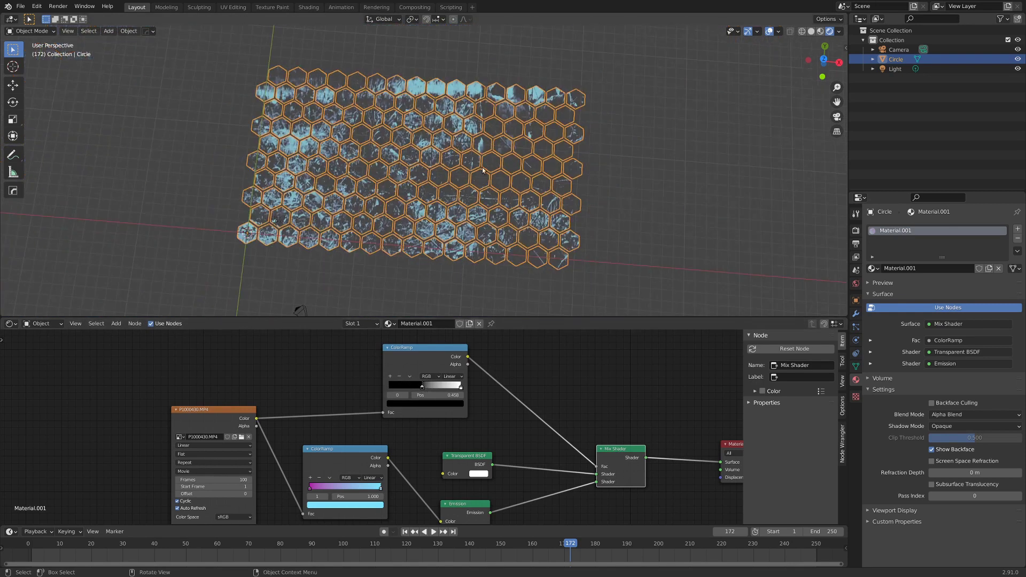
scroll(409, 257, up, 4)
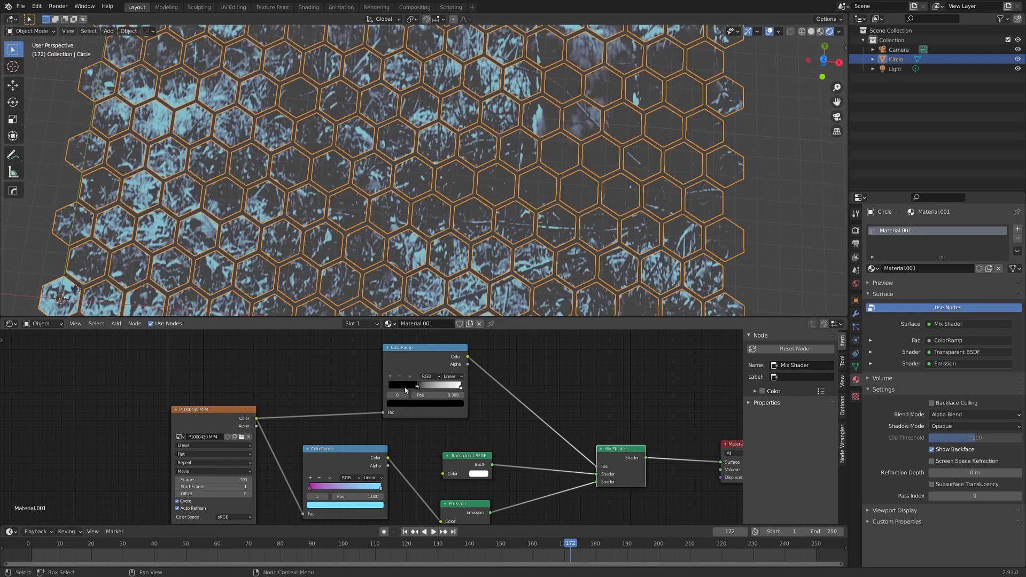
drag(421, 385, 397, 387)
scroll(506, 206, up, 1)
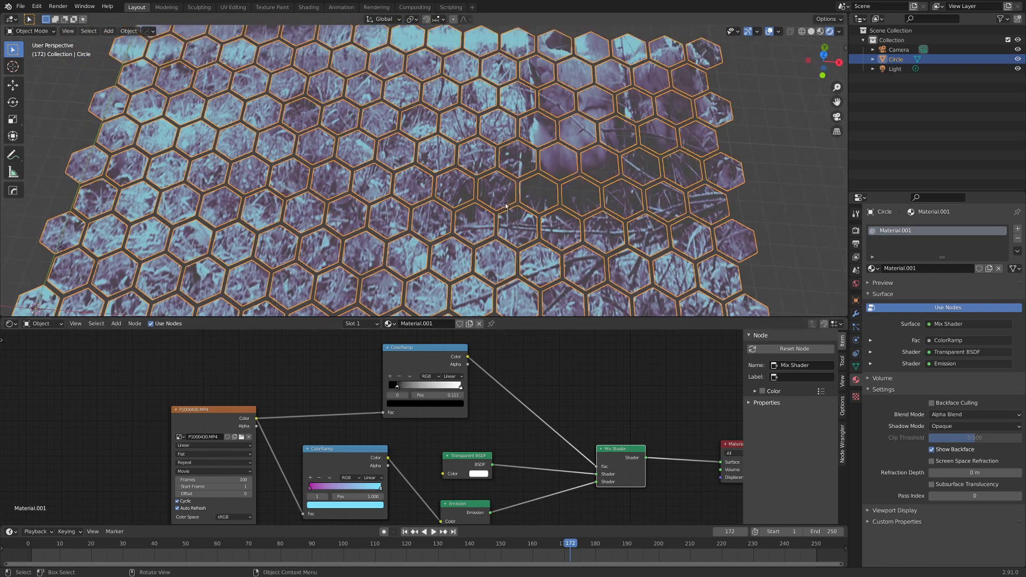
Deselect the hexagon grid and examine its transparent and colored areas from several angles and distances
key(alt+a)
scroll(504, 201, down, 2)
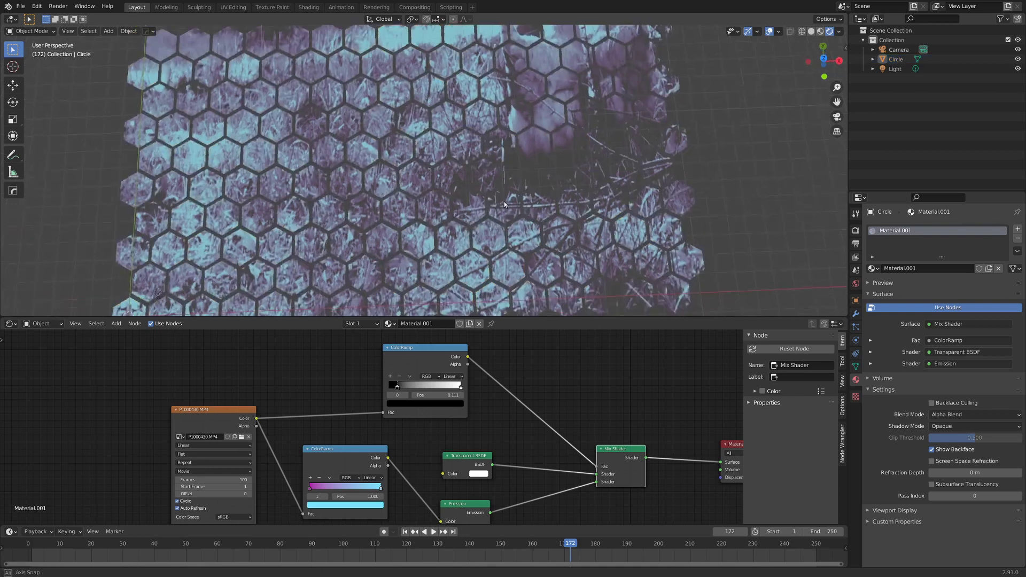
middle_drag(504, 201, 346, 250)
scroll(520, 167, down, 2)
scroll(516, 166, up, 6)
scroll(521, 180, down, 5)
Select the hexagon grid and enter Edit Mode with face selection
click(390, 232)
scroll(391, 231, down, 4)
key(ctrl+Tab)
click(449, 244)
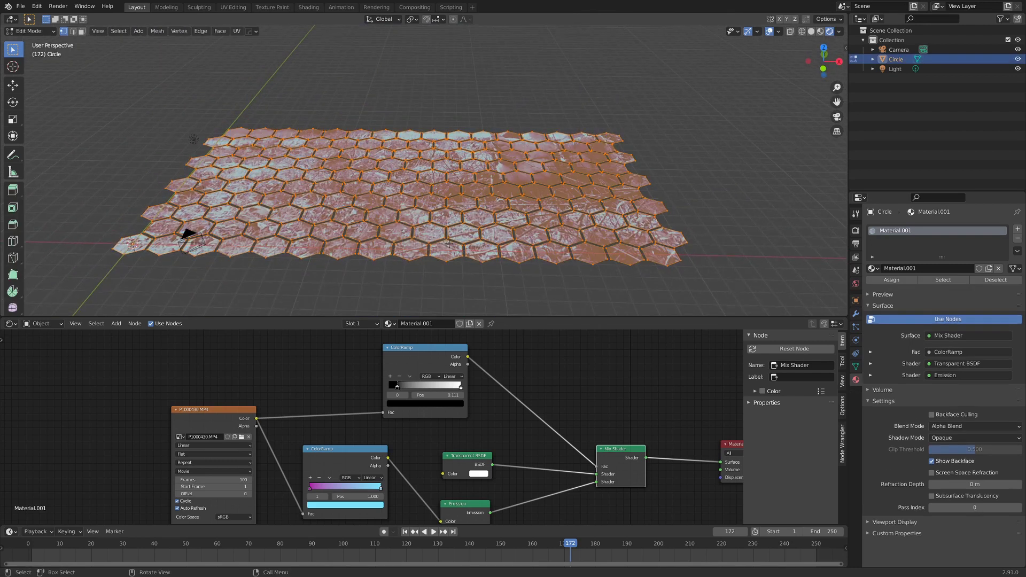
click(83, 31)
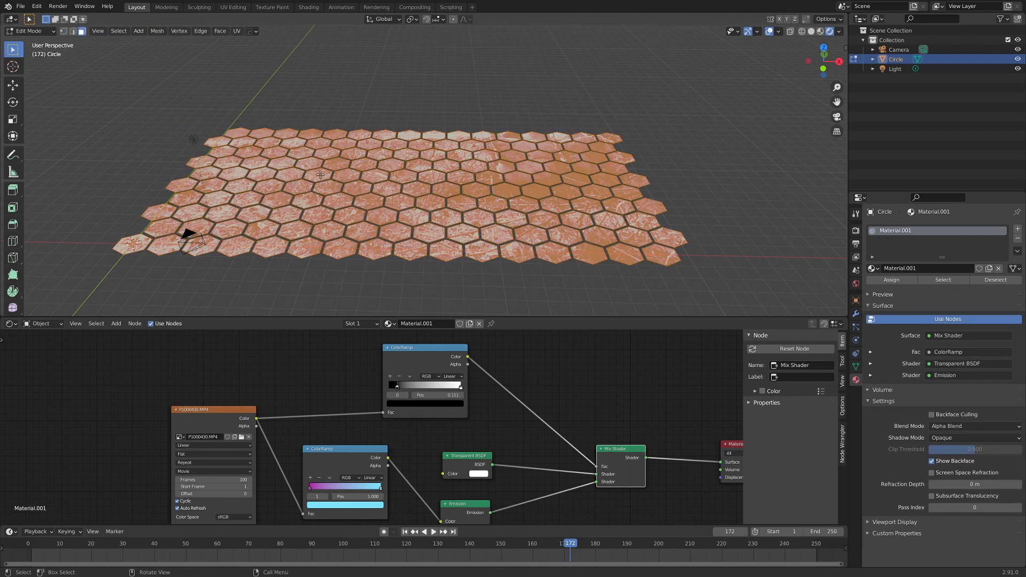
Duplicate all hexagon faces and move the copy up about 0.91 m along the Z axis
key(shift+d)
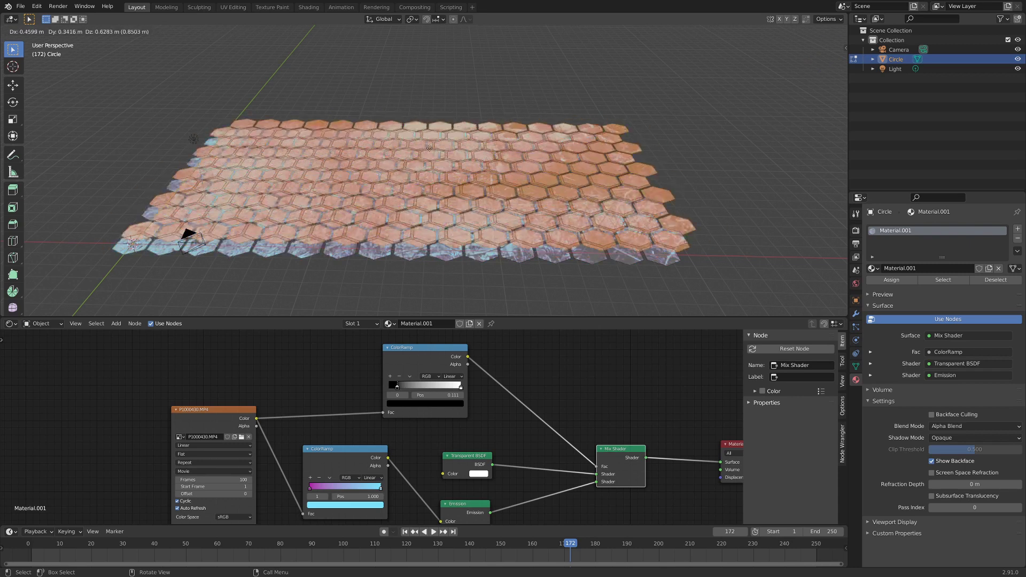
key(z)
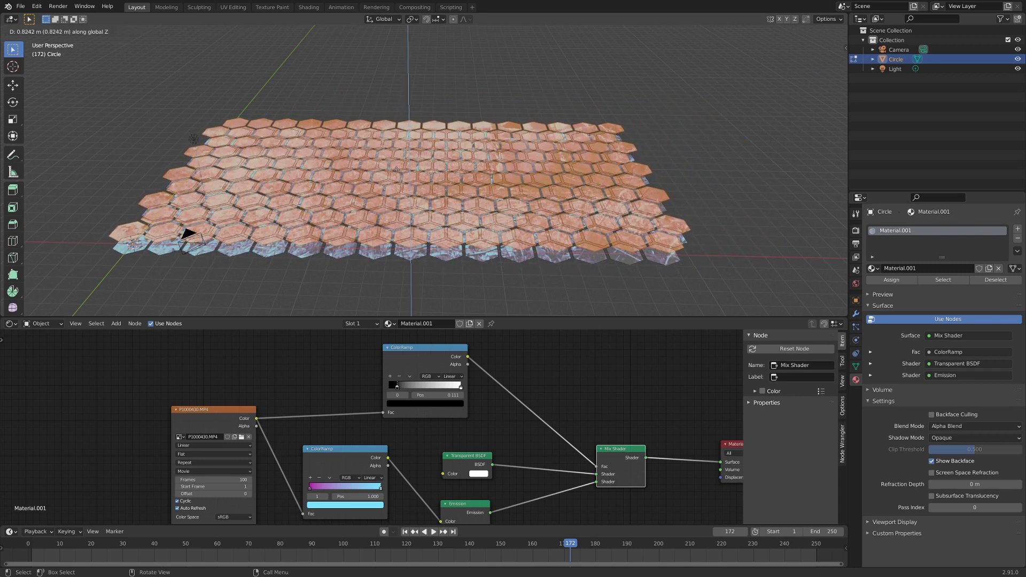
click(394, 169)
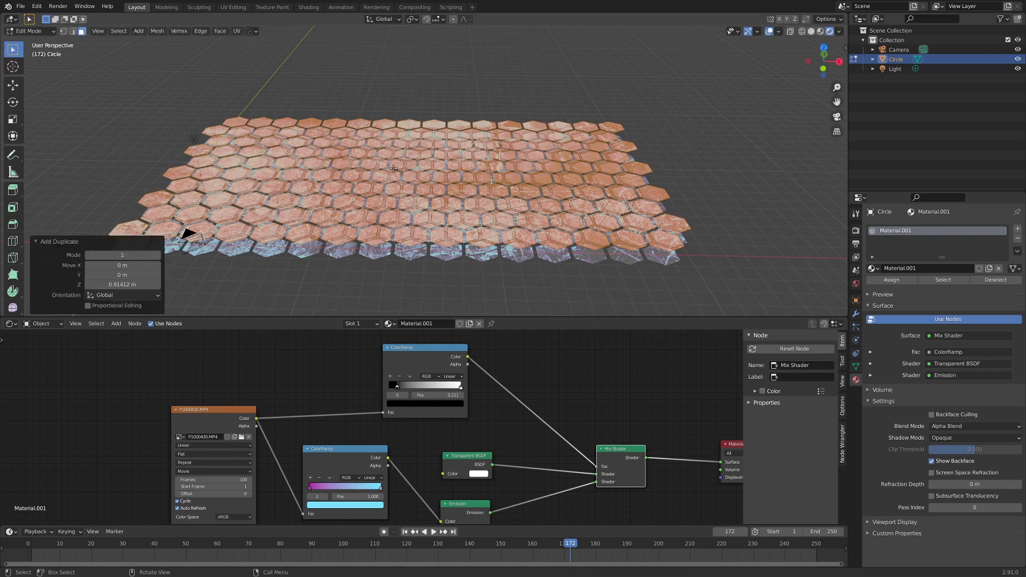
middle_drag(394, 169, 613, 188)
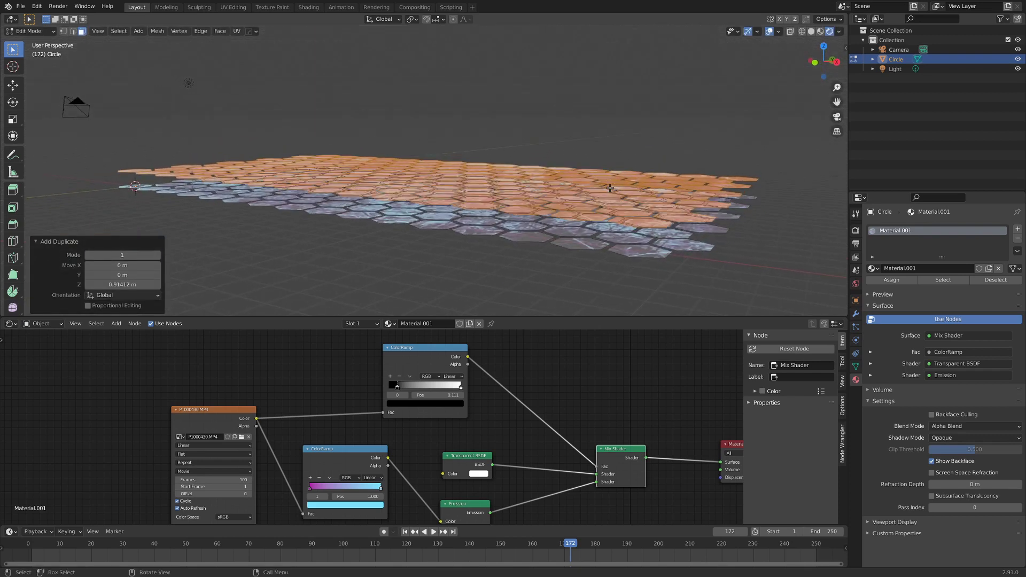
Repeat the upward duplication of the hexagon layer four more times to build an evenly spaced stack
key(shift+r)
key(shift+r)
key(shift+r)
key(shift+r)
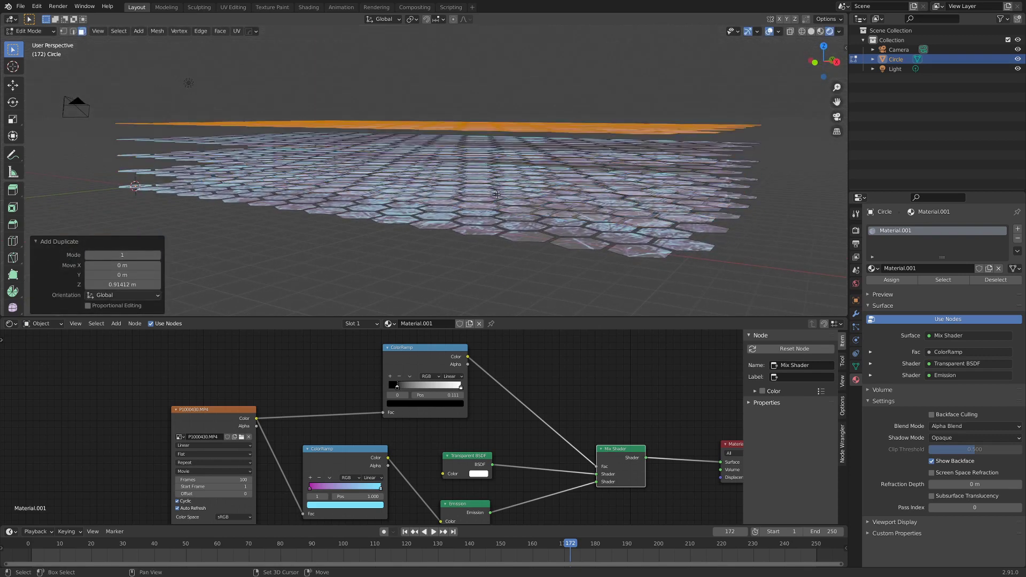
Set the transform pivot point to Individual Origins
middle_drag(609, 181, 639, 192)
middle_drag(523, 204, 539, 258)
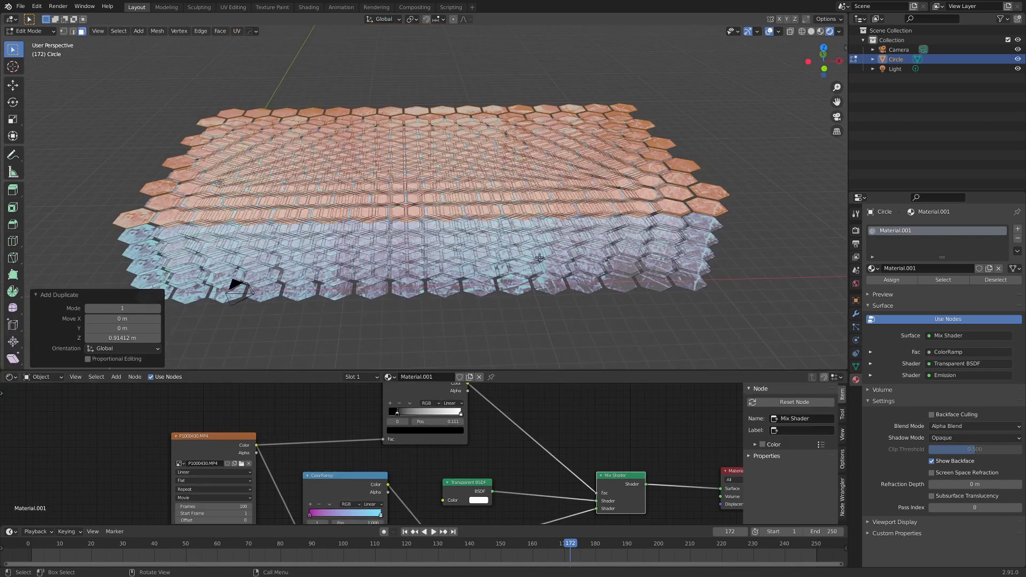
click(412, 20)
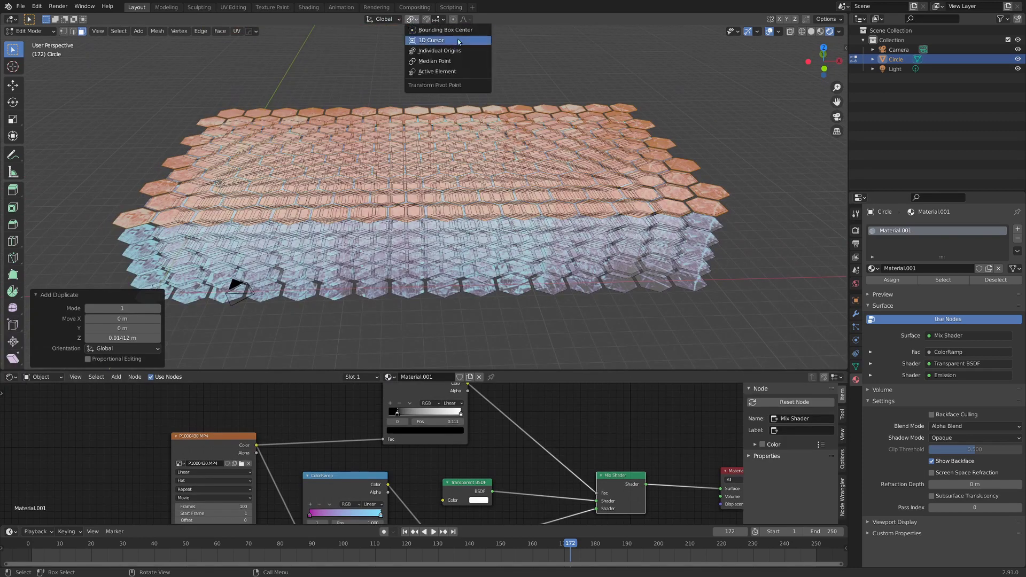
click(429, 51)
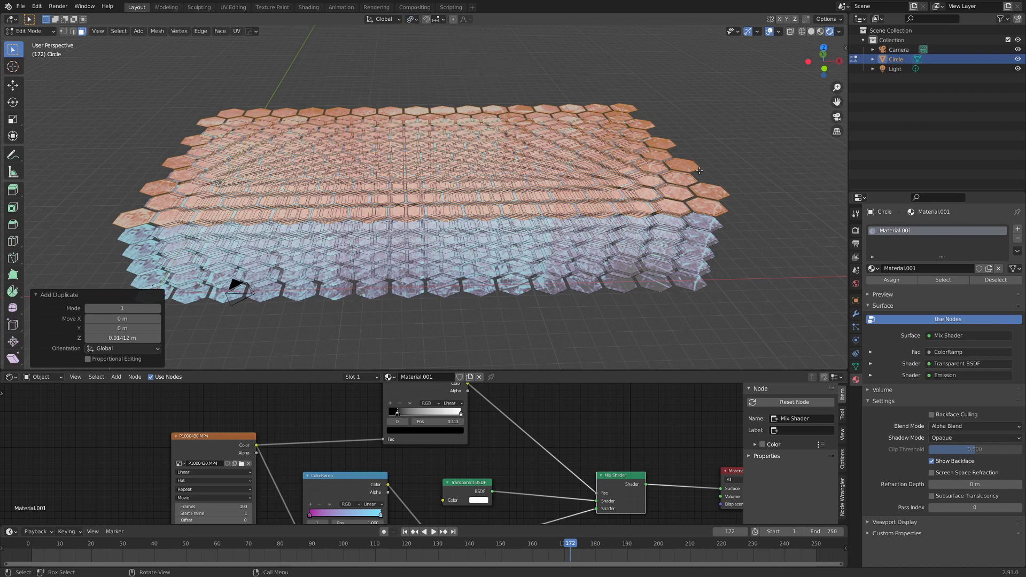
key(s)
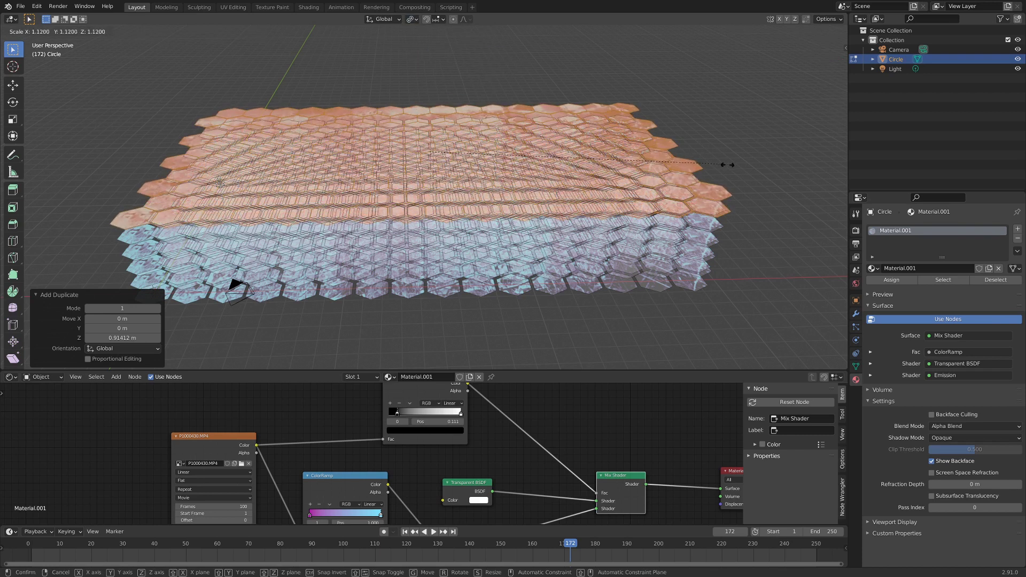
click(588, 223)
key(s)
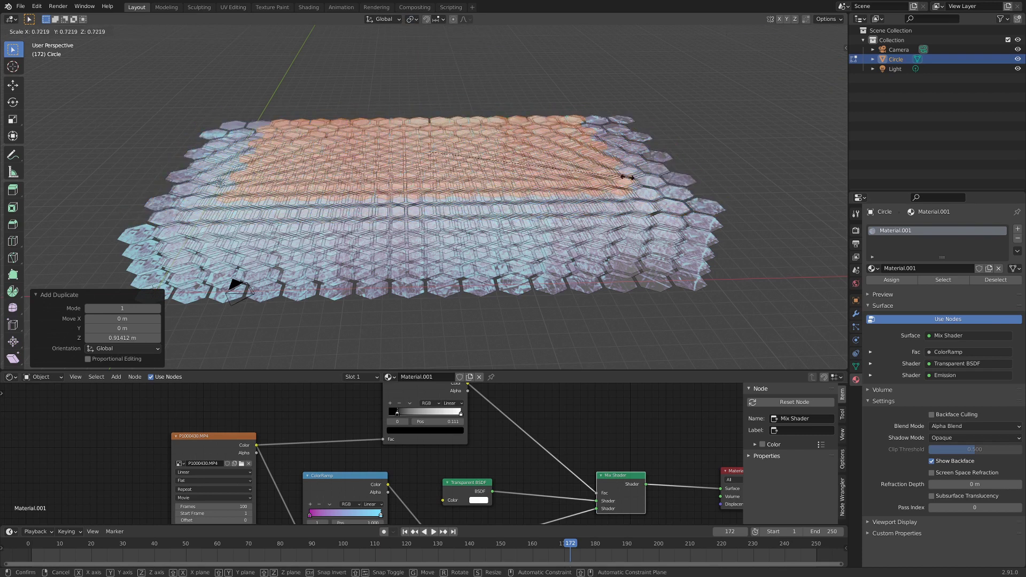
click(649, 179)
middle_drag(648, 179, 592, 209)
key(s)
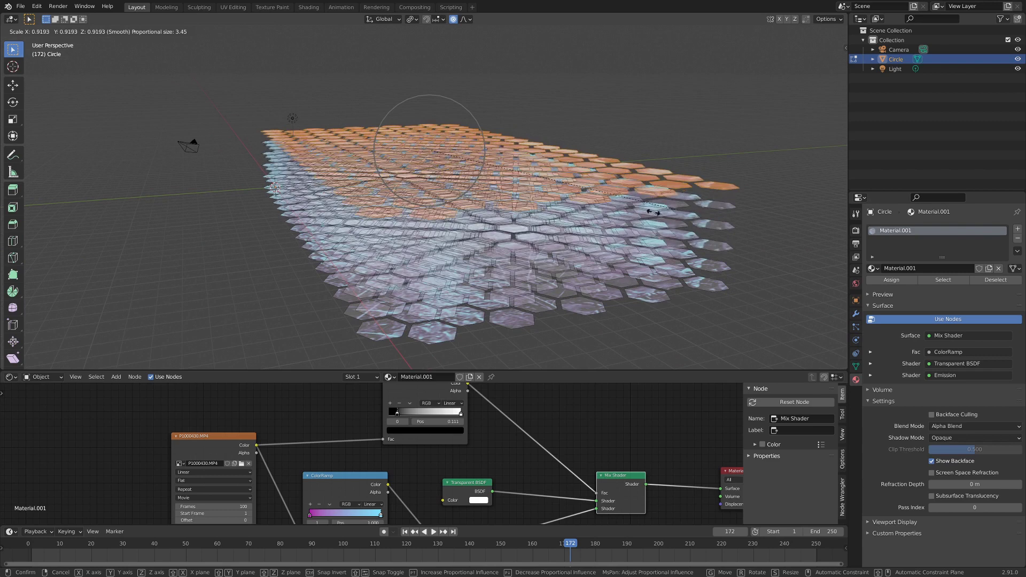
scroll(656, 215, down, 6)
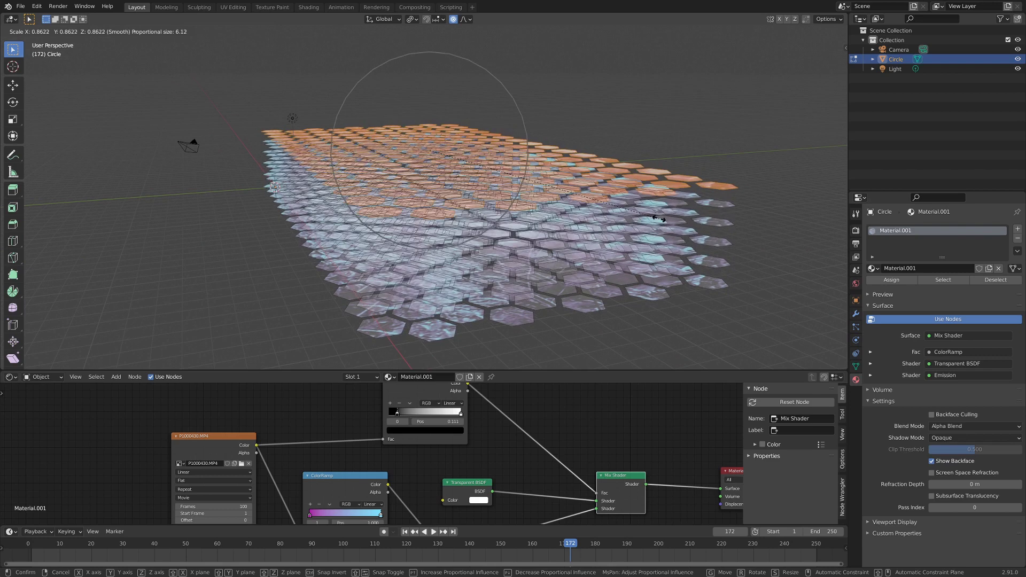
scroll(620, 224, up, 2)
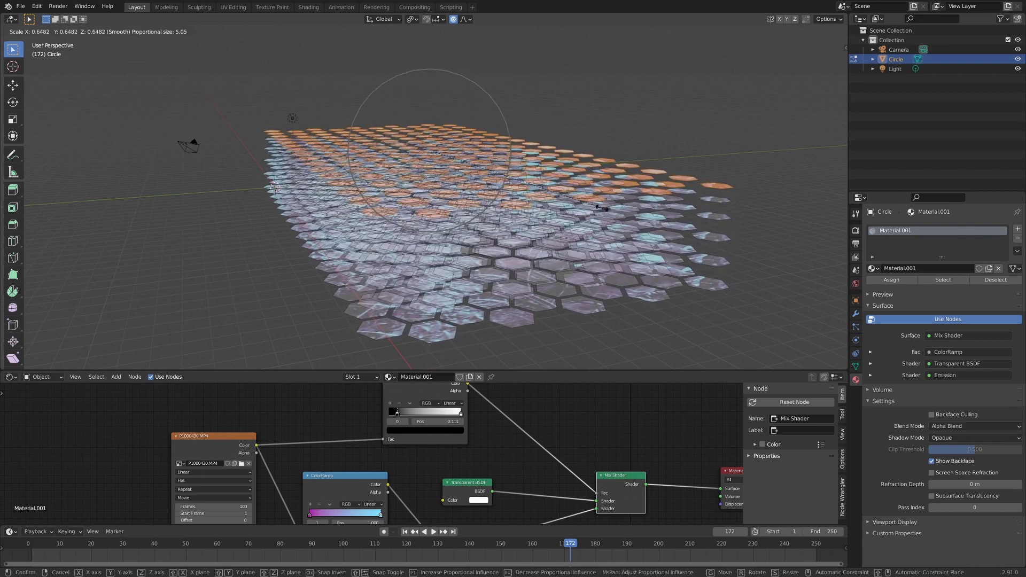
key(shift+z)
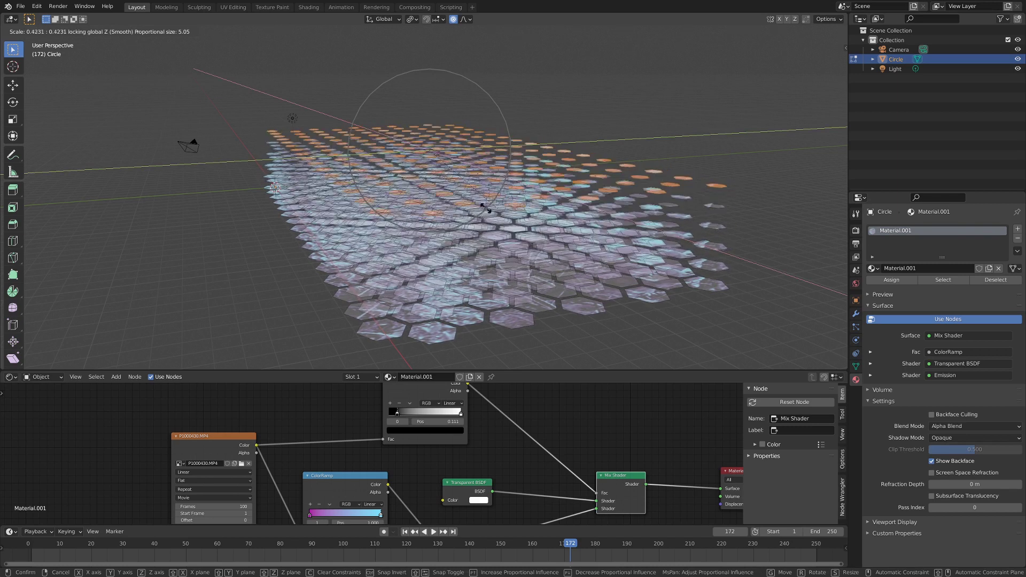
right_click(521, 213)
Taper the hexagon stack by scaling the top layer down in X and Y only, using smooth proportional editing with size about 5.56
scroll(493, 200, down, 1)
middle_drag(535, 236, 633, 258)
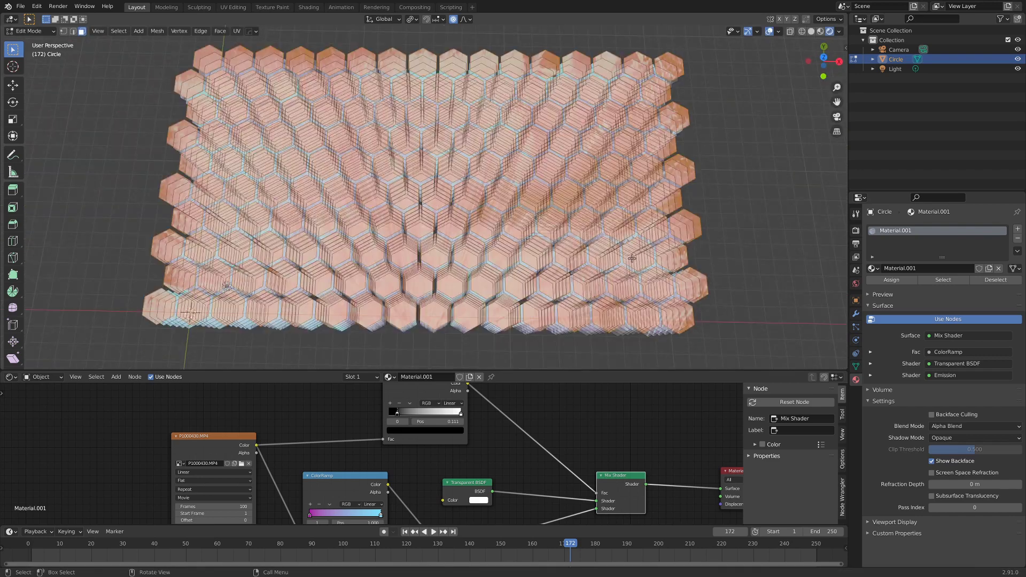
key(s)
key(shift+z)
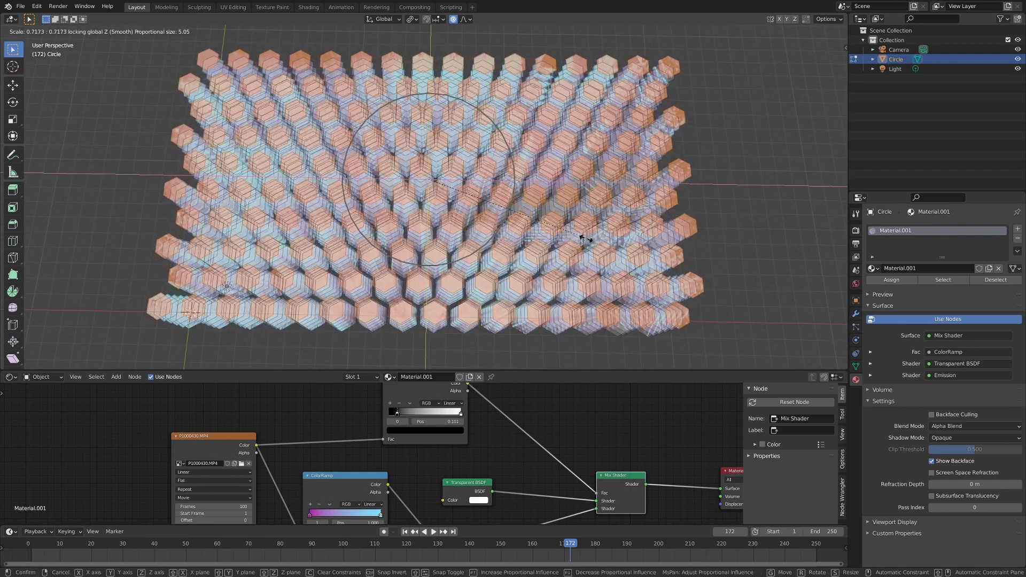
scroll(535, 234, down, 1)
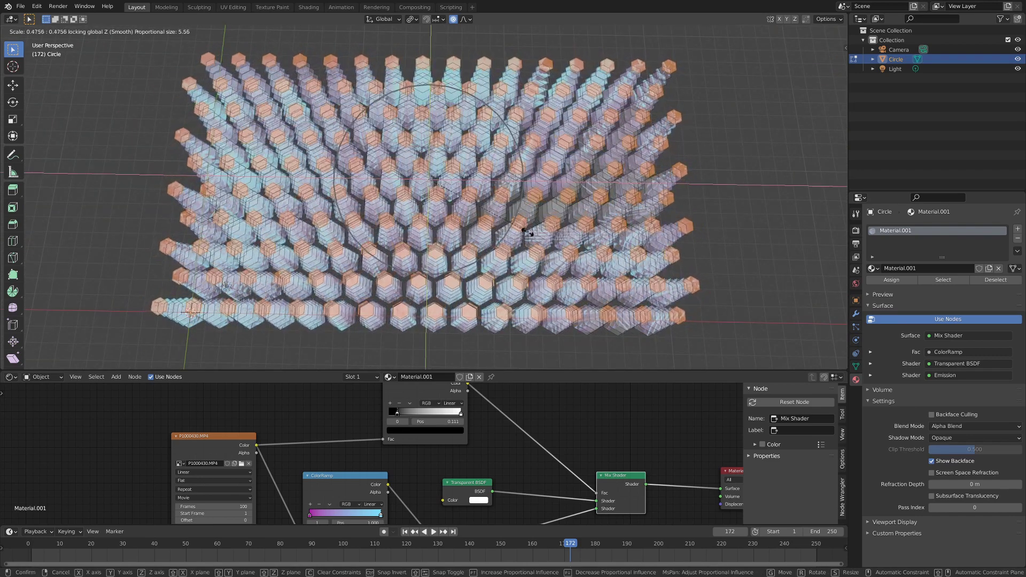
click(484, 227)
middle_drag(580, 111, 550, 180)
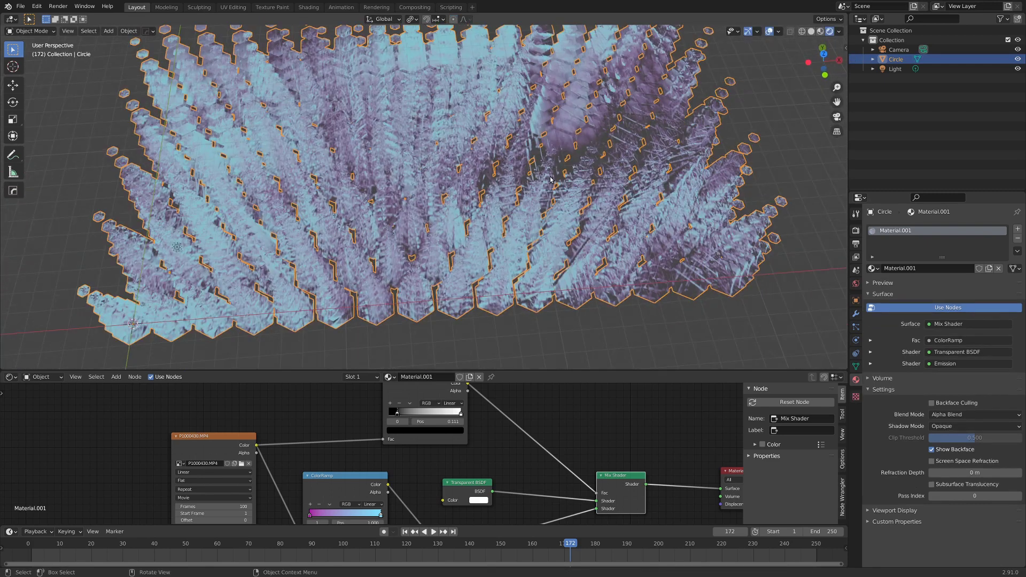
Unwrap all hexagon faces with Project from View from the top orthographic view, and return to Object Mode
key(KP_7)
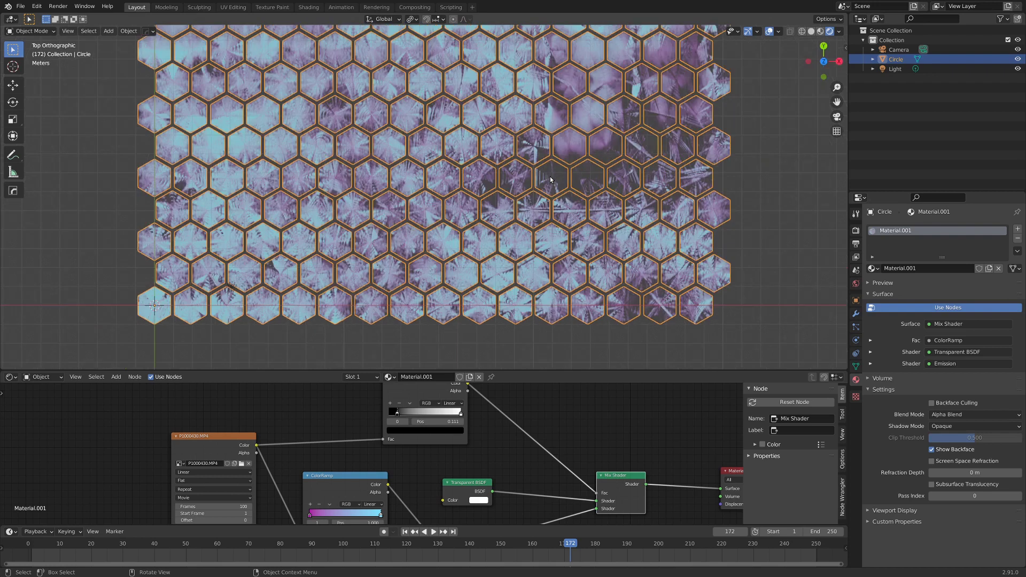
scroll(551, 180, down, 2)
key(ctrl+Tab)
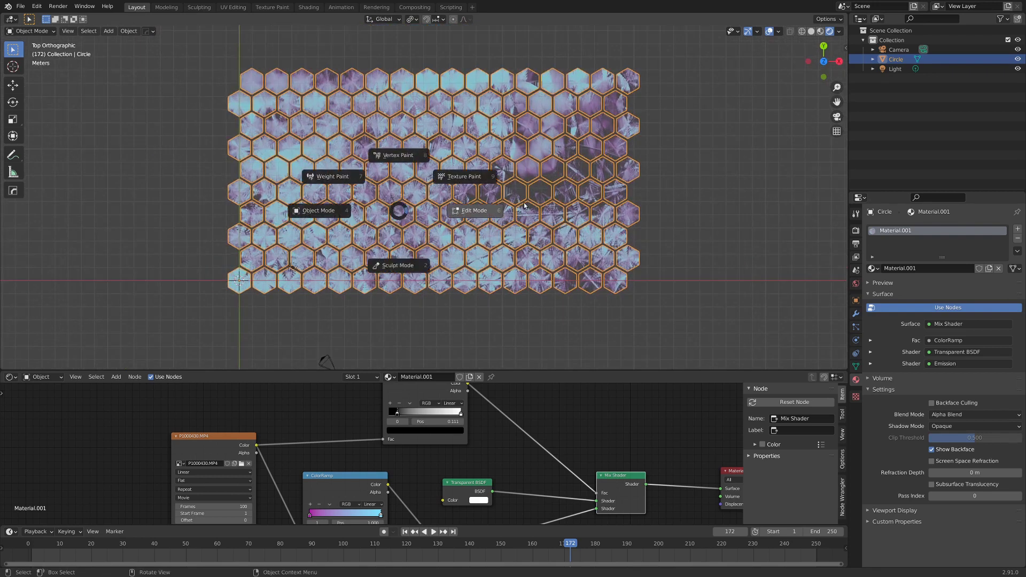
click(518, 200)
key(a)
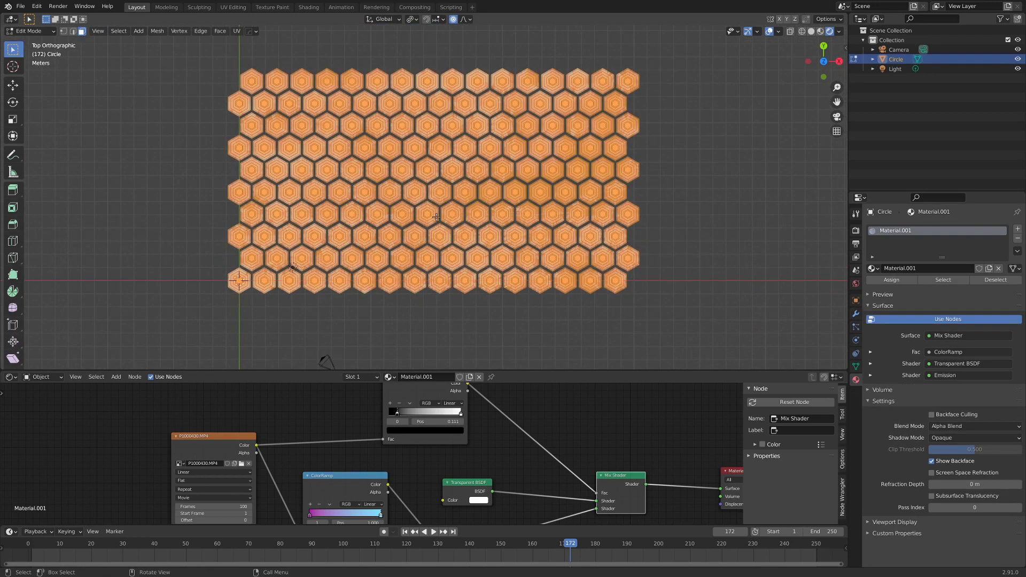
key(u)
click(502, 183)
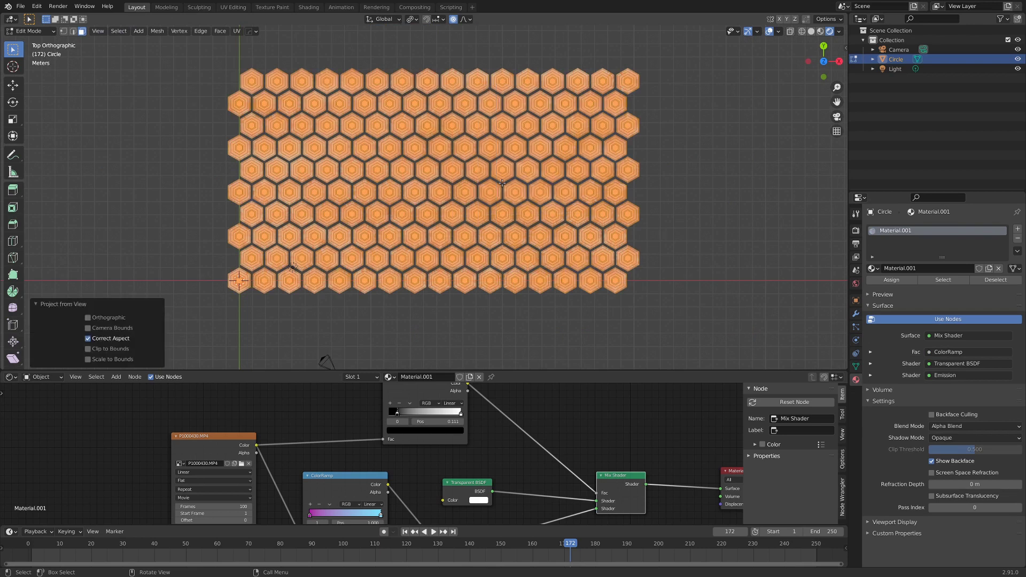
scroll(505, 191, up, 4)
key(Tab)
scroll(497, 210, down, 4)
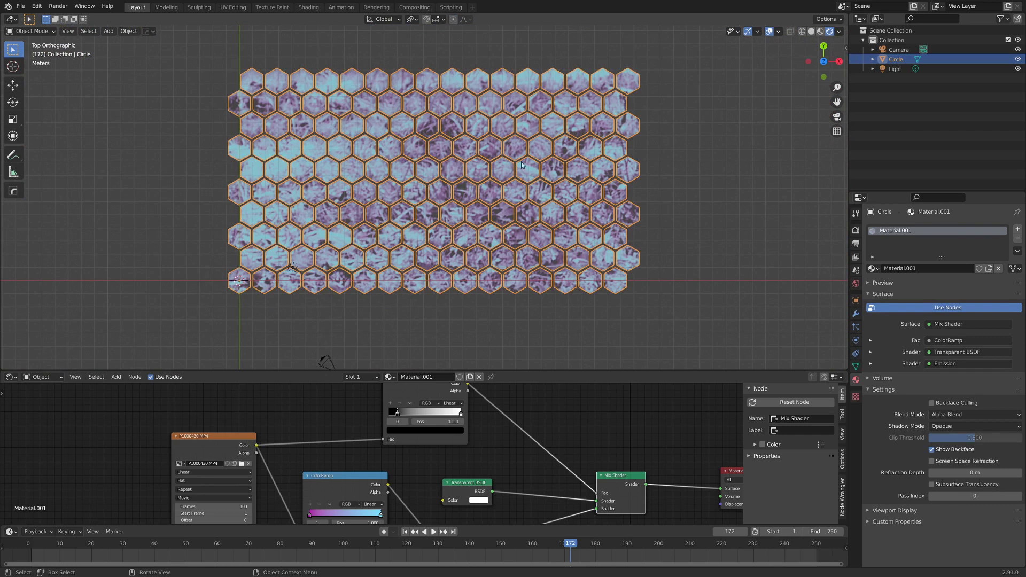
In the UV Editing workspace, enlarge the hexagon UVs and move them over the light-coloured hens in the movie frame
click(237, 8)
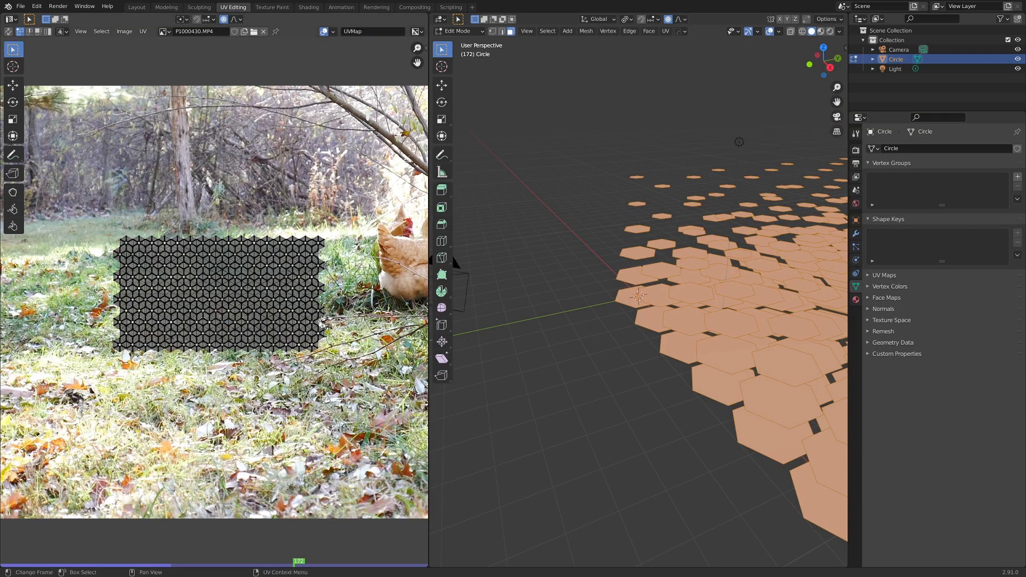
key(ctrl+space)
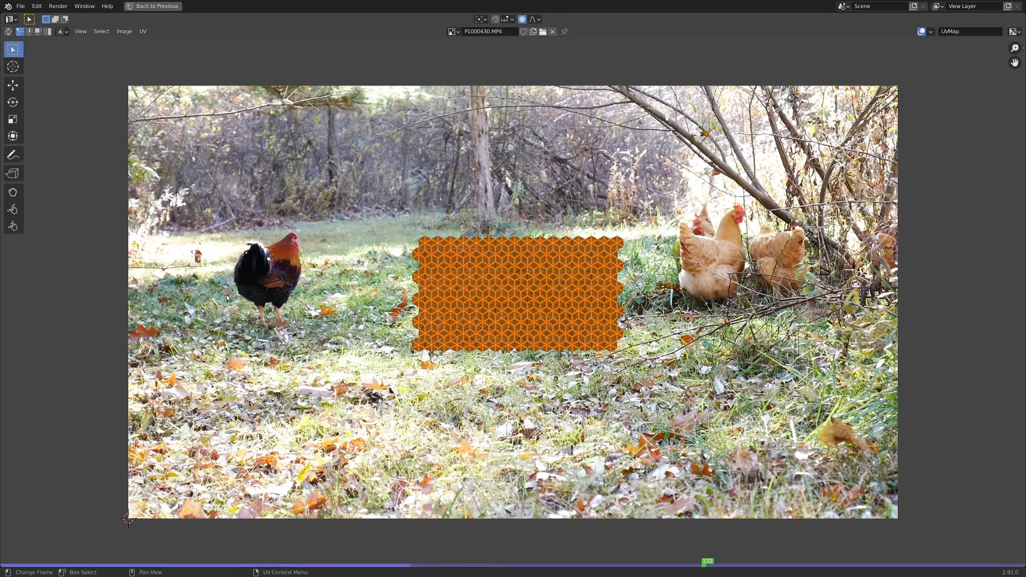
middle_drag(606, 296, 459, 299)
key(s)
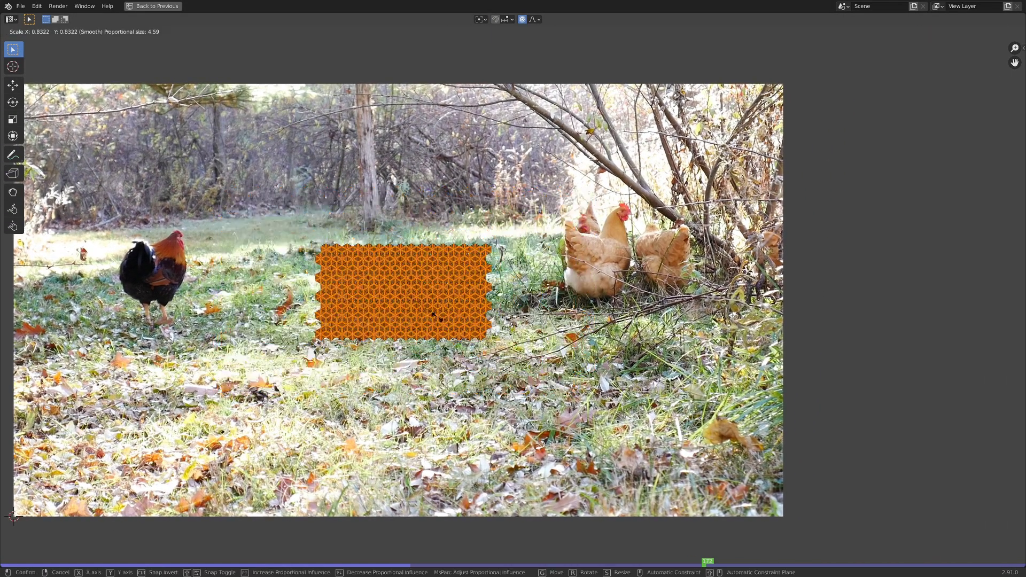
click(466, 312)
key(g)
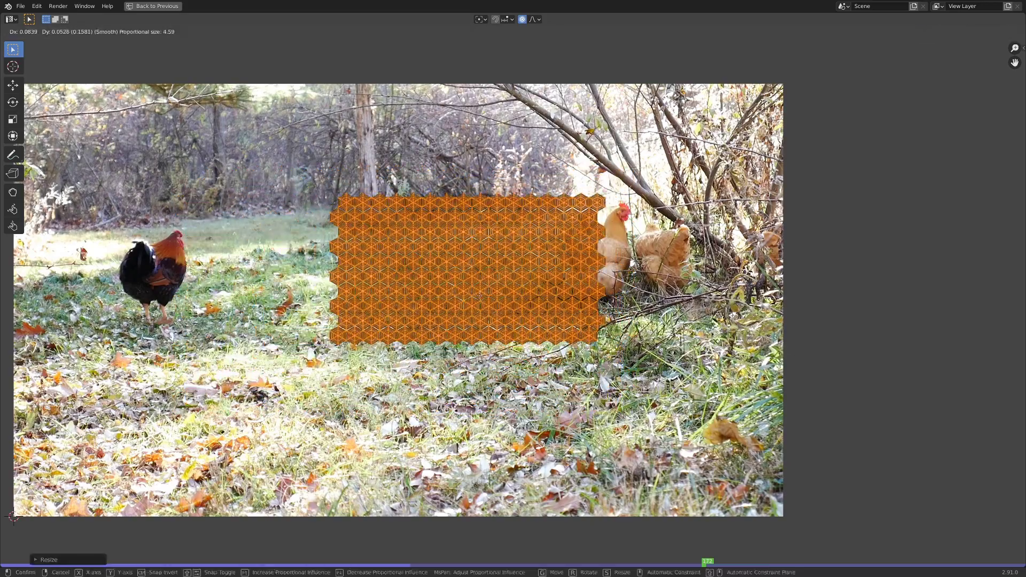
click(626, 276)
scroll(456, 310, up, 4)
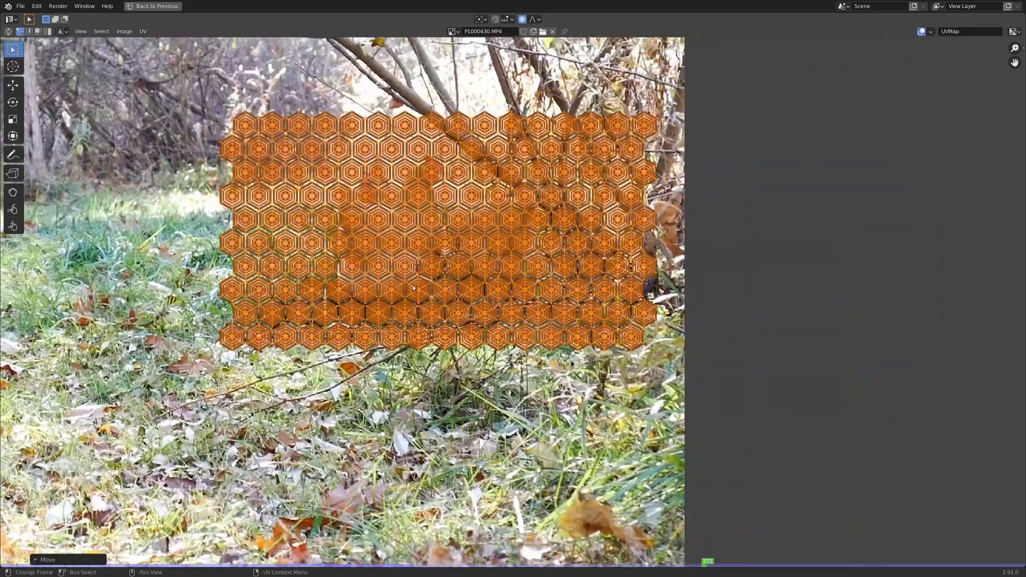
scroll(462, 317, down, 3)
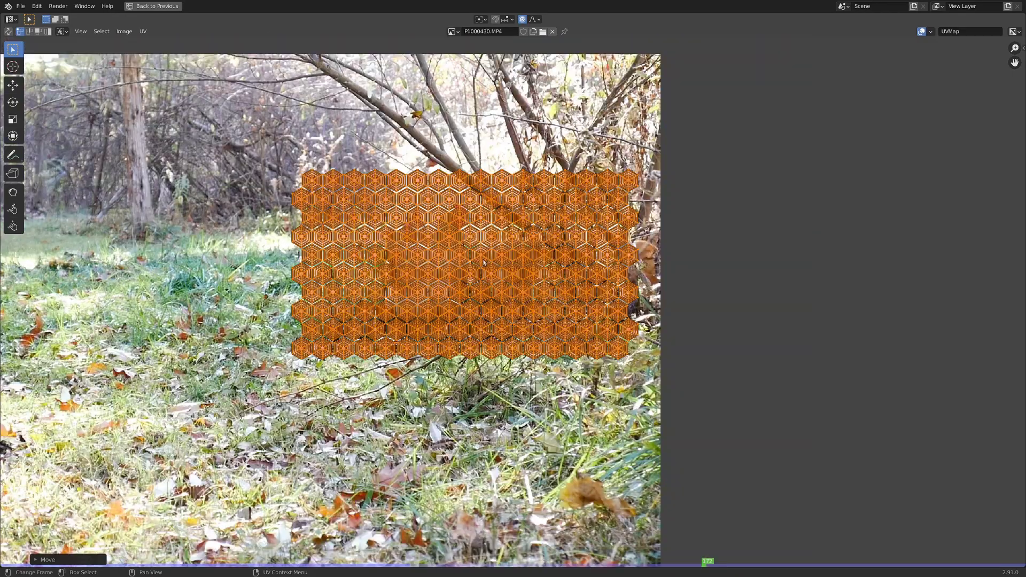
key(ctrl+space)
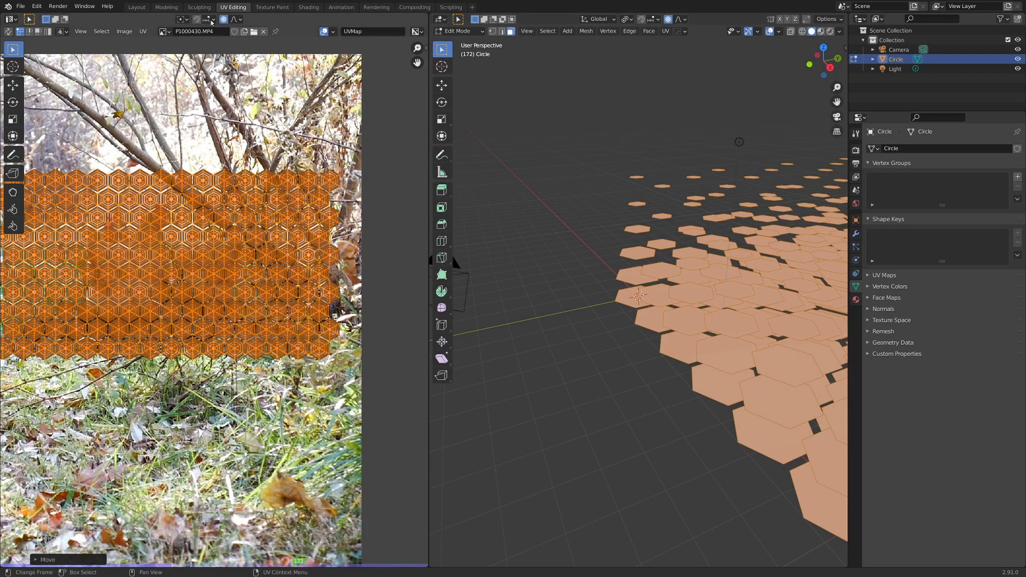
Play the animation from the first frame in the Layout workspace and examine the movie texture on the tapered hexagons from several angles
click(137, 7)
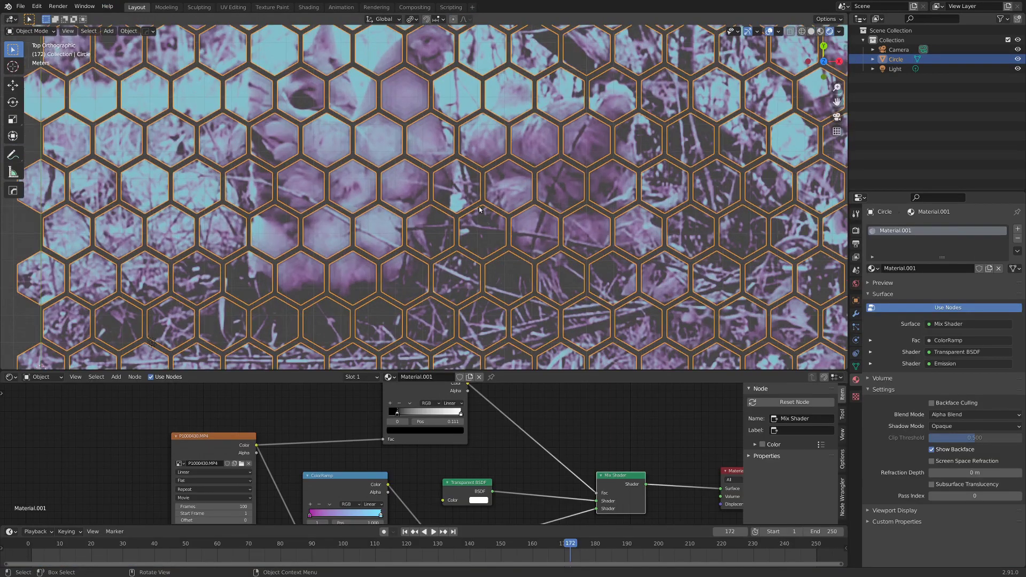
scroll(444, 177, down, 2)
scroll(443, 172, up, 3)
scroll(441, 173, down, 2)
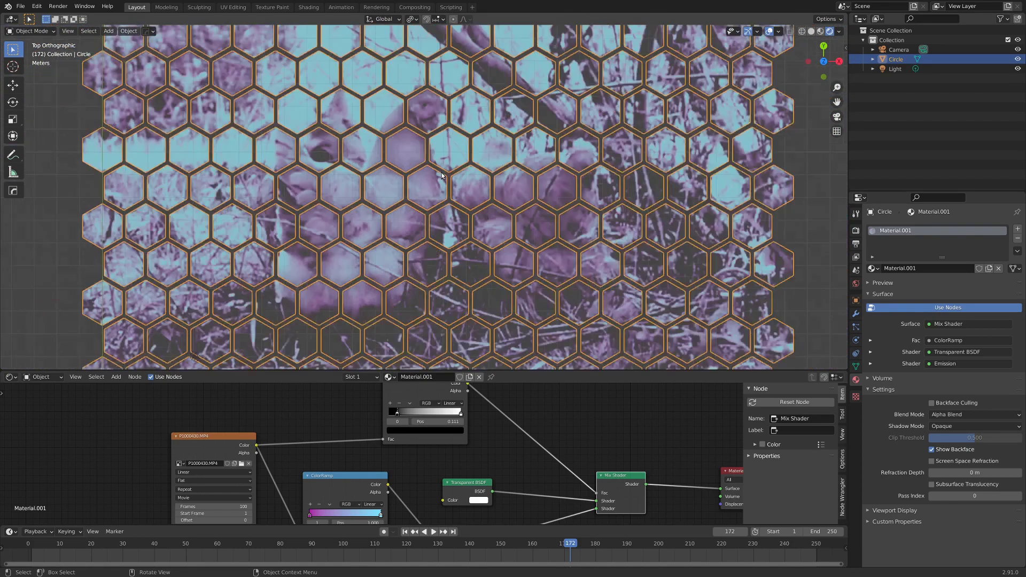
scroll(442, 172, up, 2)
scroll(441, 176, down, 5)
key(shift+Left)
key(space)
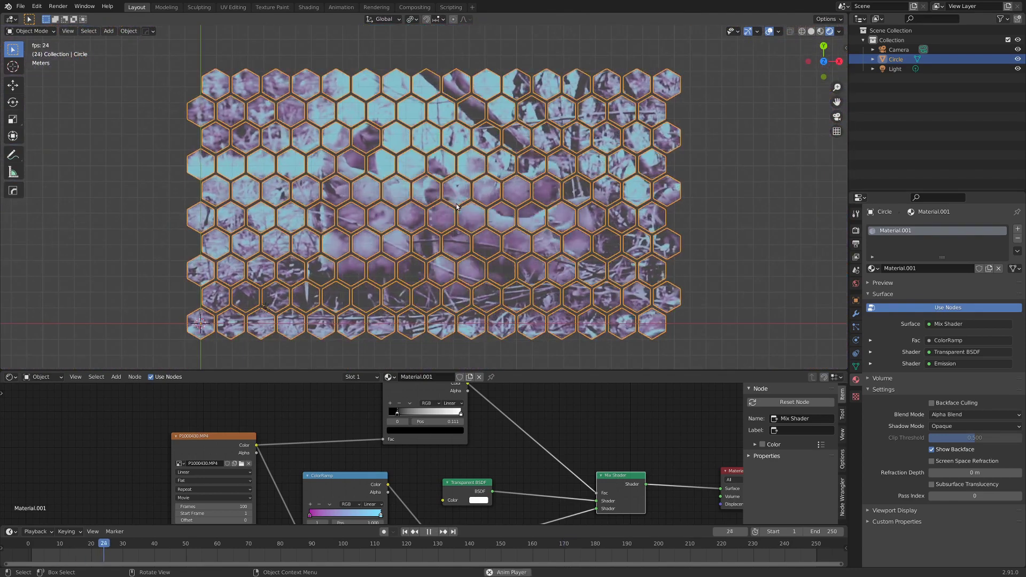
middle_drag(466, 216, 473, 169)
scroll(475, 179, up, 4)
scroll(473, 168, down, 5)
scroll(472, 175, up, 5)
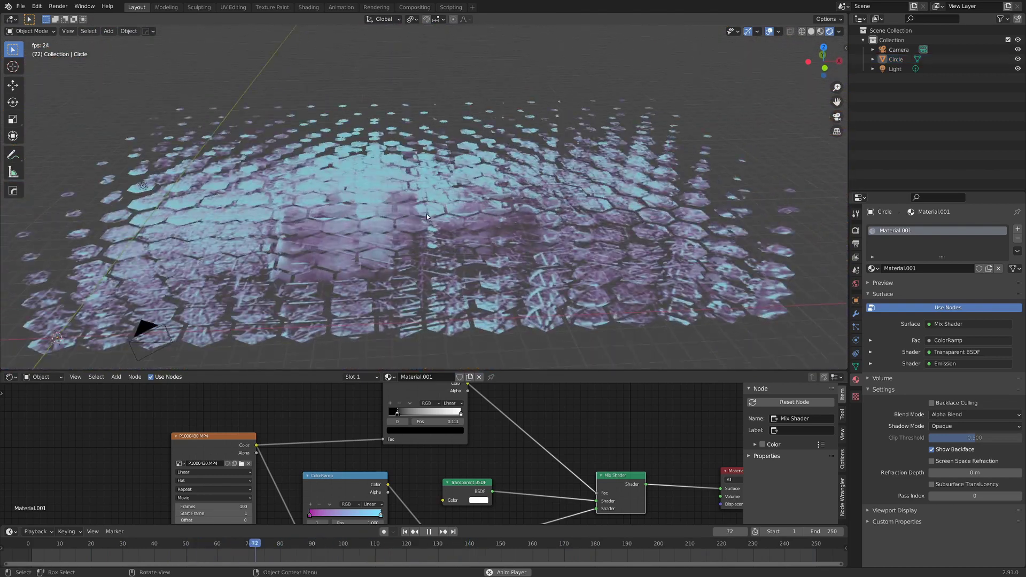
scroll(427, 214, up, 5)
mouse_move(427, 214)
middle_down()
mouse_move(438, 226)
mouse_move(431, 273)
mouse_move(447, 193)
mouse_move(444, 205)
middle_up()
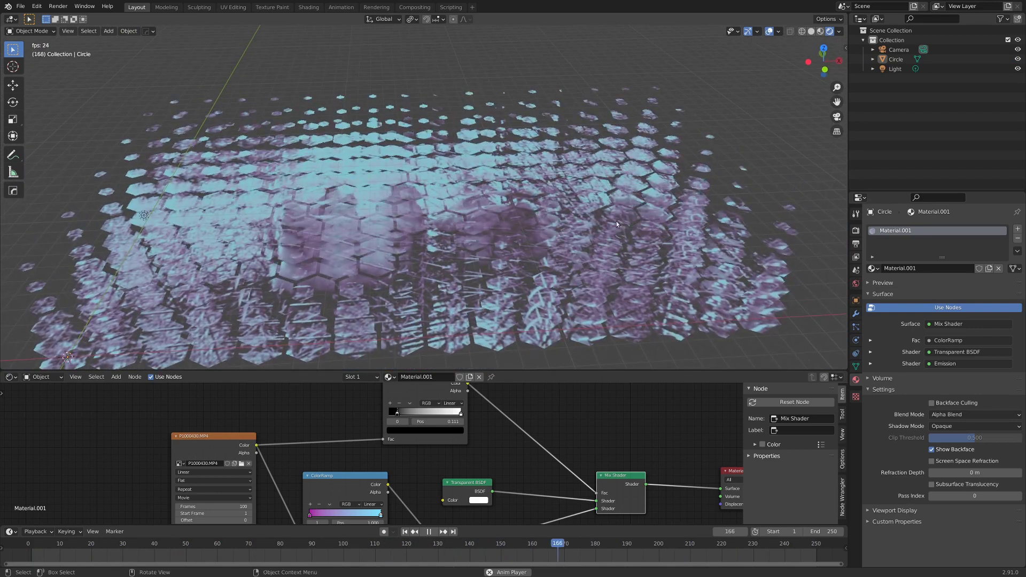
scroll(641, 216, up, 3)
scroll(639, 218, down, 1)
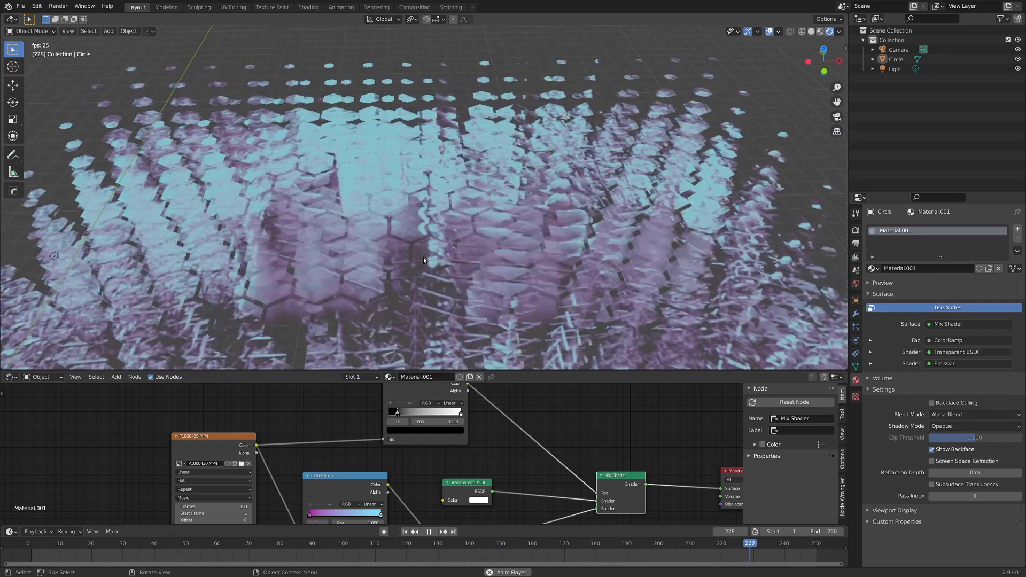
scroll(427, 258, down, 4)
mouse_move(428, 258)
middle_down()
mouse_move(443, 252)
mouse_move(438, 259)
middle_up()
scroll(440, 252, up, 2)
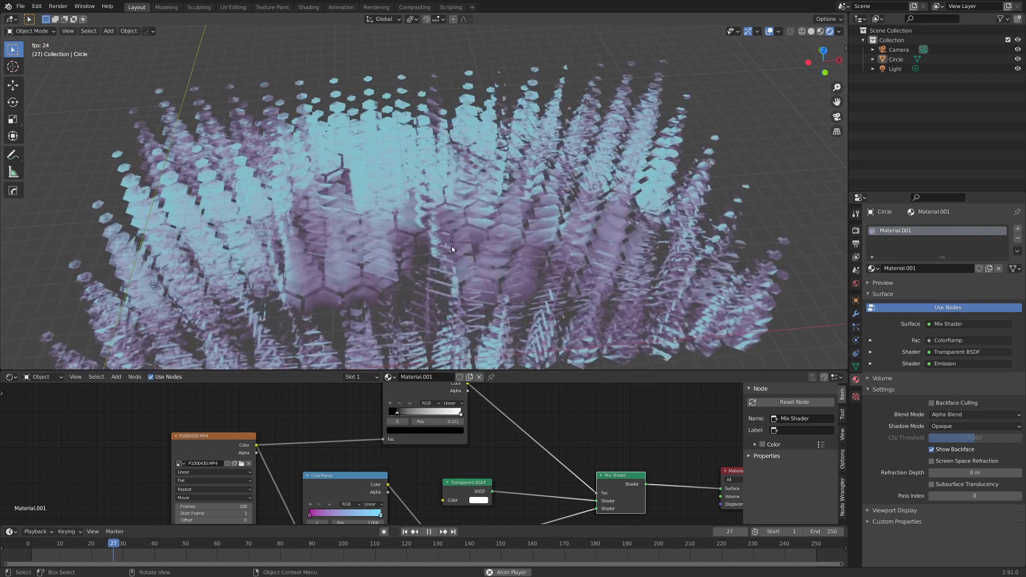
click(451, 246)
key(space)
Add a Texture Coordinate node to the hexagon material, in the free space above the movie texture node
scroll(379, 438, down, 3)
scroll(385, 422, down, 1)
middle_drag(384, 422, 367, 456)
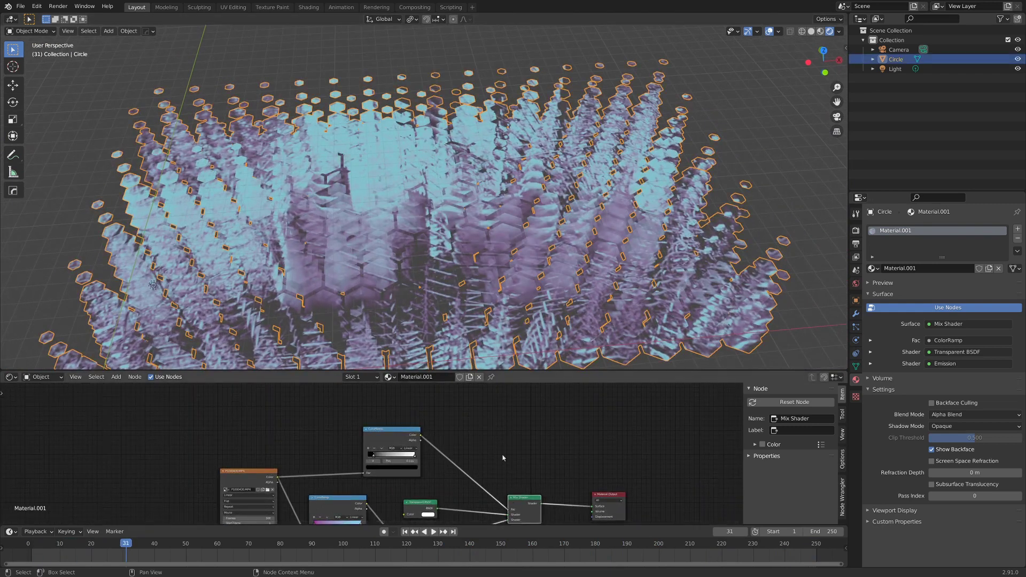
middle_drag(458, 415, 470, 412)
key(ctrl+space)
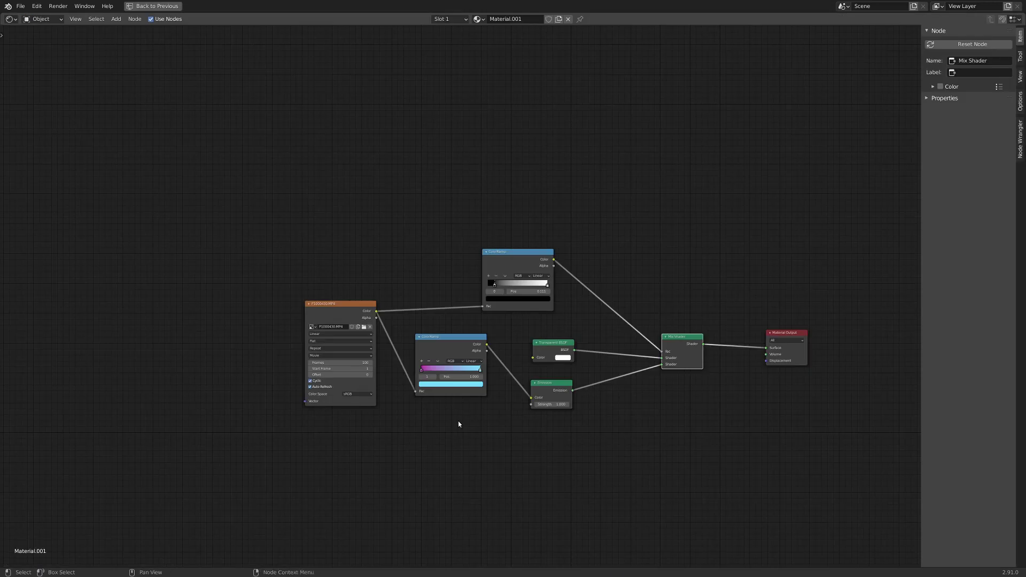
scroll(458, 419, up, 1)
middle_drag(470, 291, 353, 315)
scroll(352, 315, up, 1)
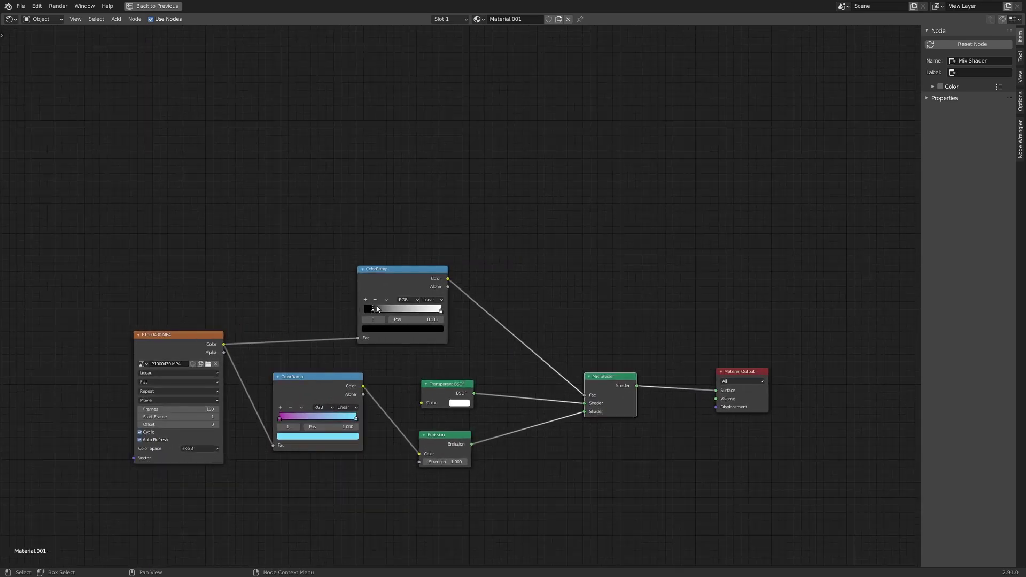
key(n)
key(shift+a)
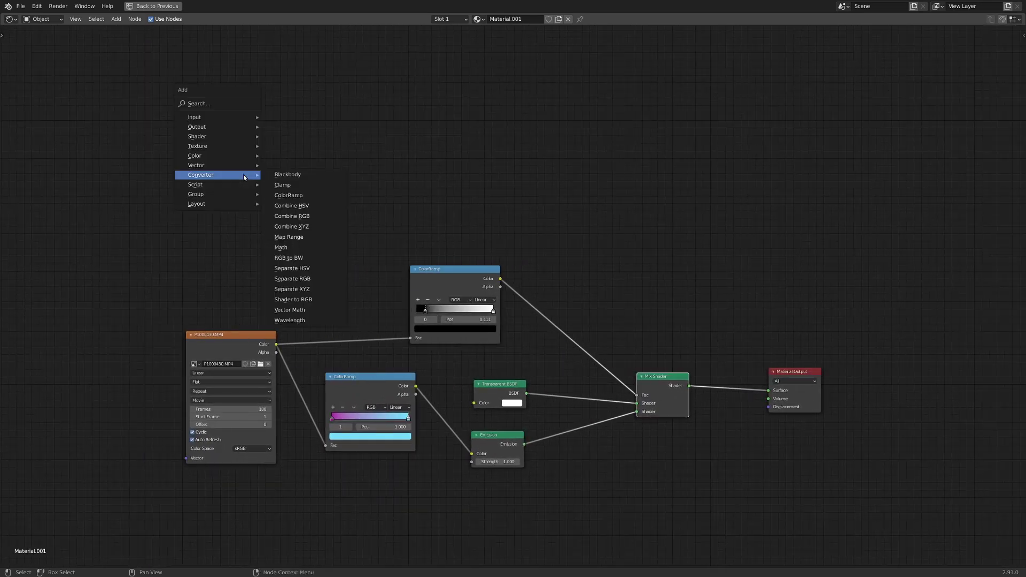
mouse_move(228, 123)
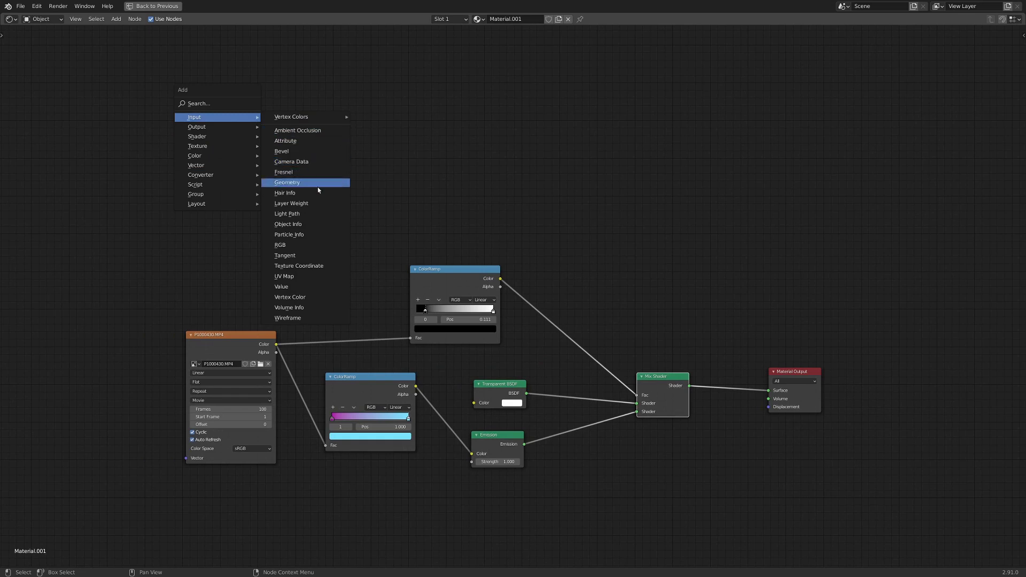
click(284, 265)
click(205, 108)
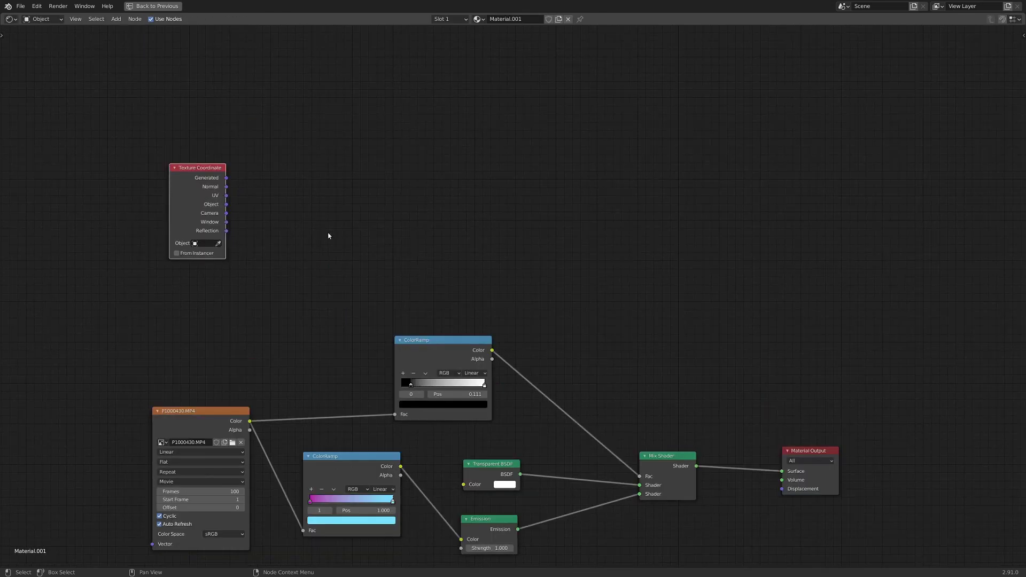
Add a Separate XYZ node beside the Texture Coordinate node and feed its Vector input from the Object output
key(shift+a)
mouse_move(308, 285)
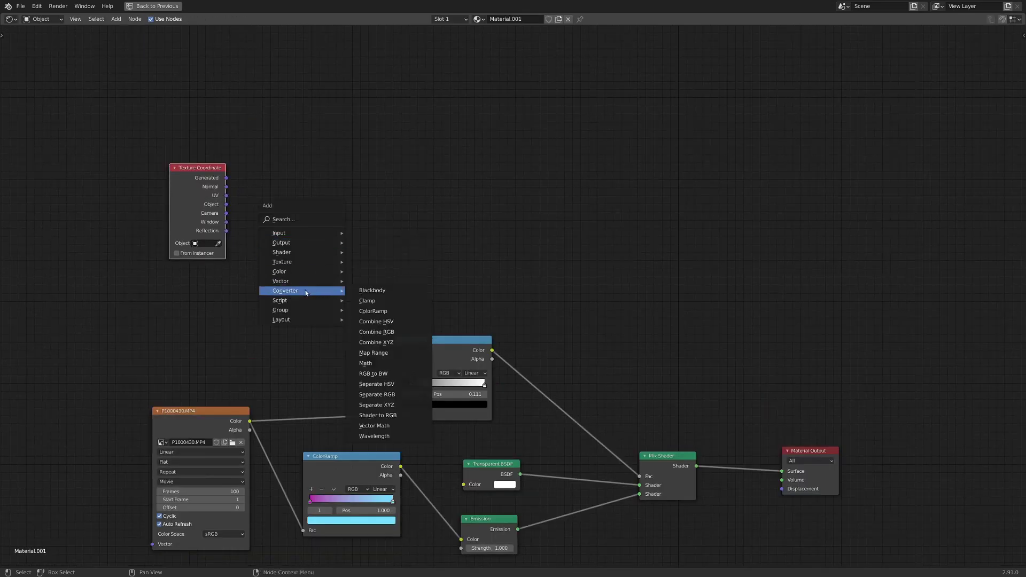
click(376, 404)
click(306, 187)
scroll(484, 287, up, 2)
scroll(484, 288, up, 2)
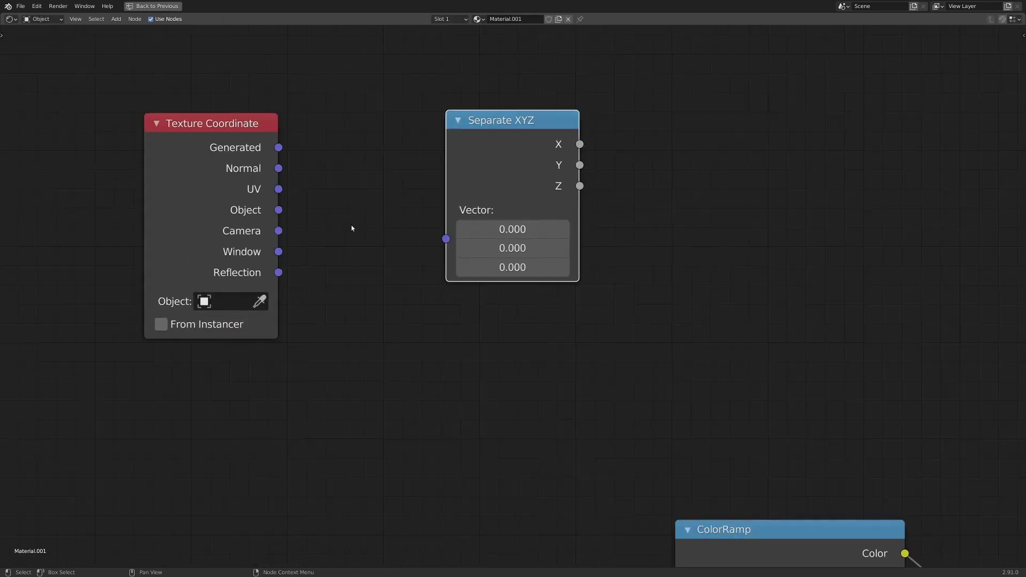
drag(453, 238, 447, 239)
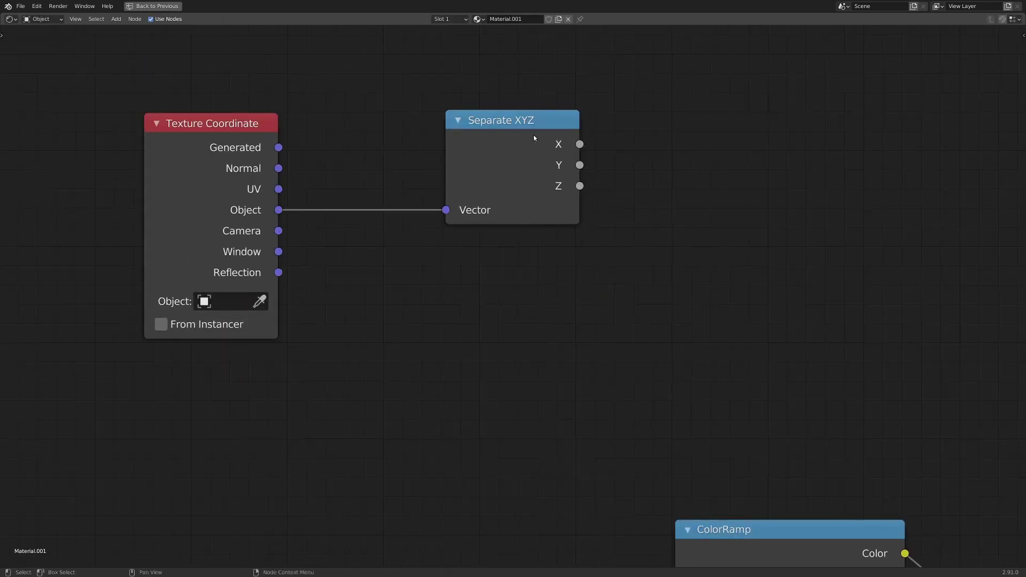
drag(497, 138, 466, 177)
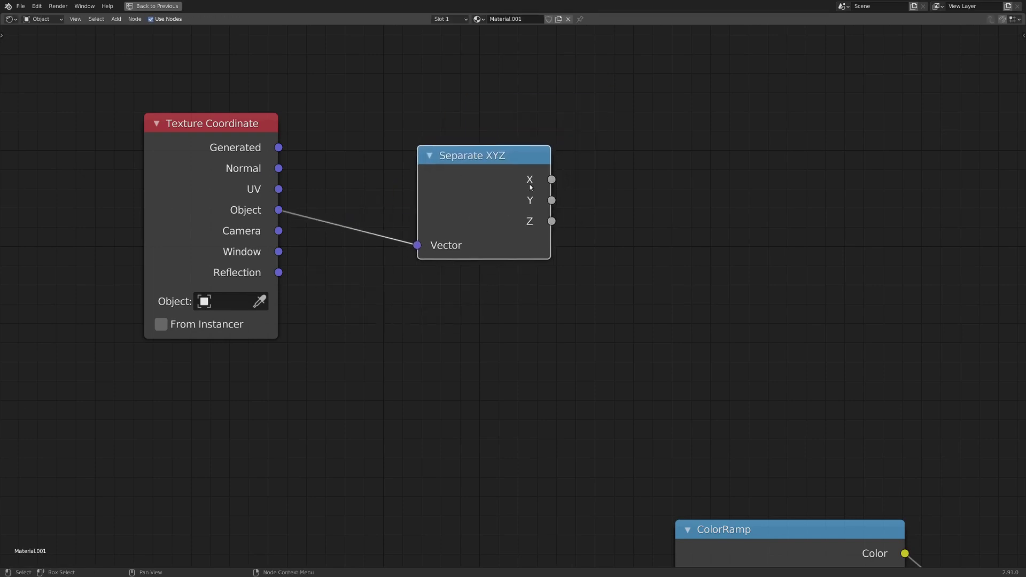
Duplicate the black-and-white ColorRamp beside Separate XYZ, drive its Fac from Z, and preview its colour output on the hexagons
scroll(599, 225, down, 2)
middle_drag(618, 236, 484, 212)
scroll(479, 211, up, 1)
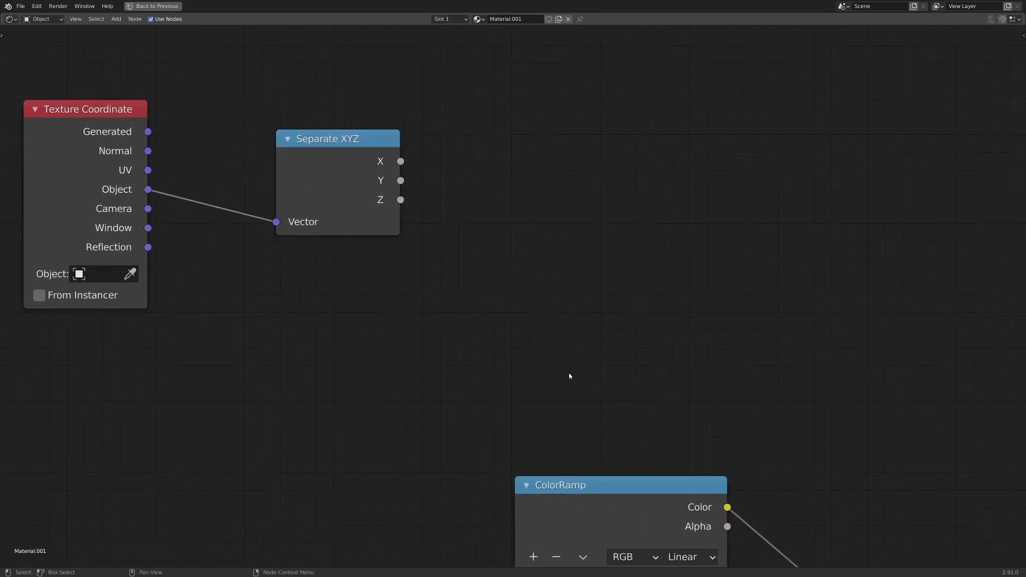
scroll(555, 401, down, 1)
key(shift+d)
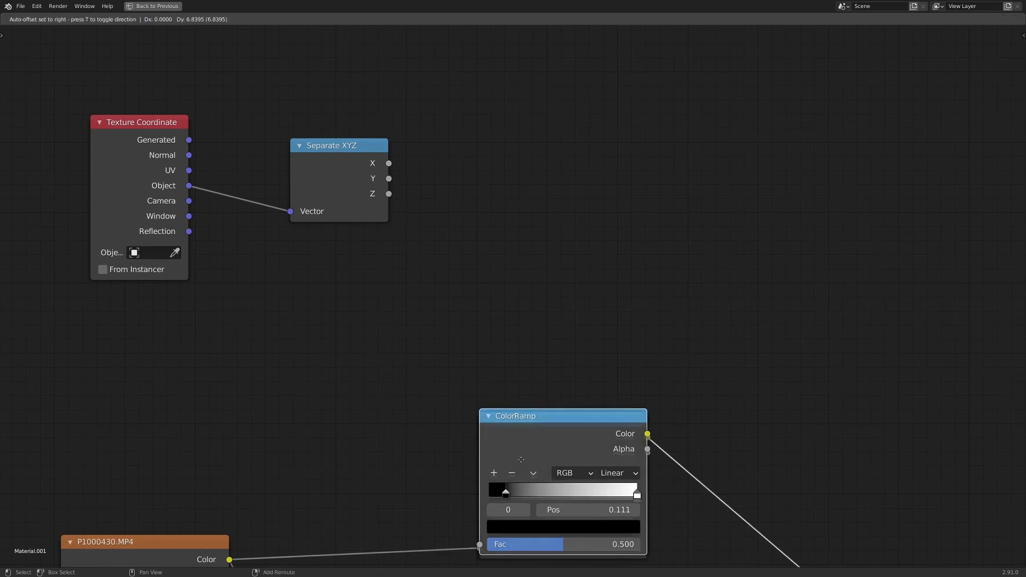
click(534, 206)
scroll(480, 219, up, 1)
scroll(480, 219, up, 1)
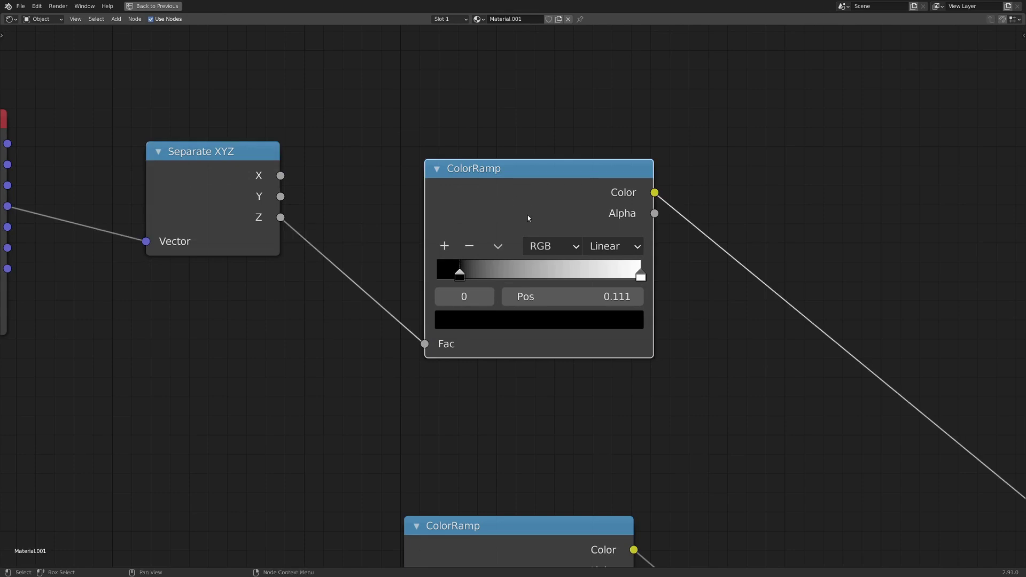
Reverse the Z-driven ColorRamp, with white at position 0.000 and black at 1.000, and check the layers from several angles
key(ctrl+space)
middle_drag(487, 254, 464, 230)
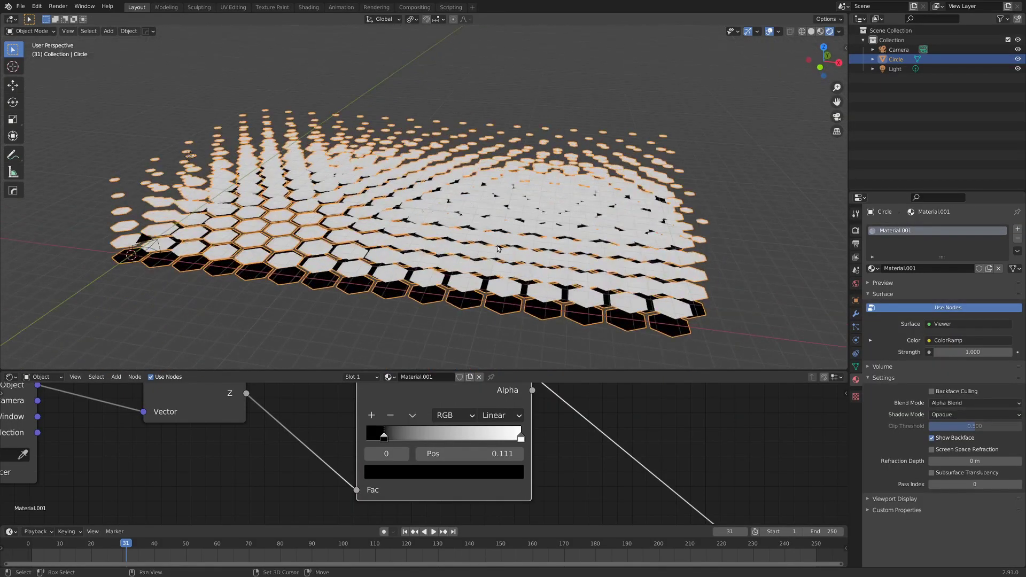
scroll(464, 230, up, 3)
middle_drag(653, 257, 636, 256)
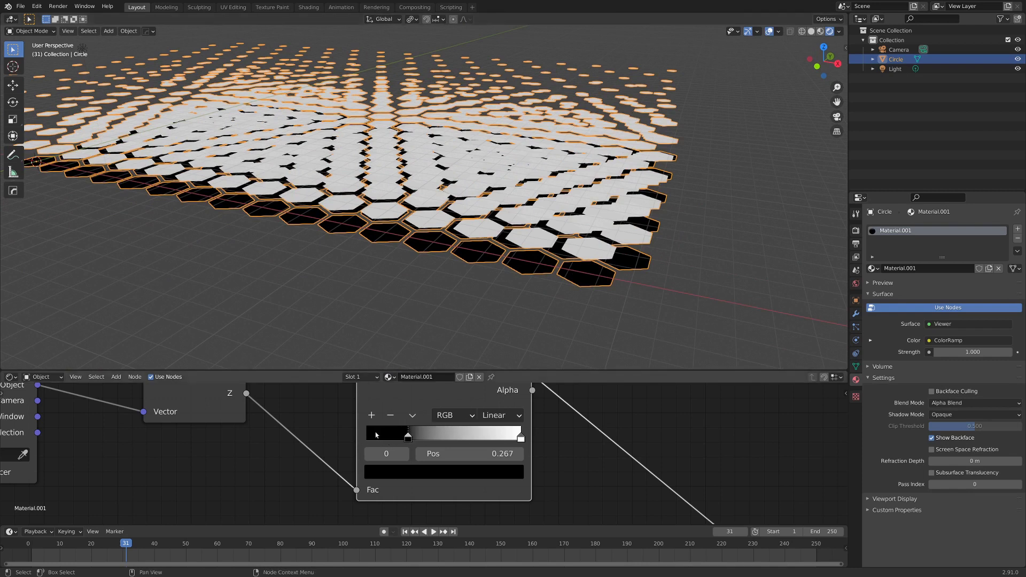
drag(422, 432, 388, 436)
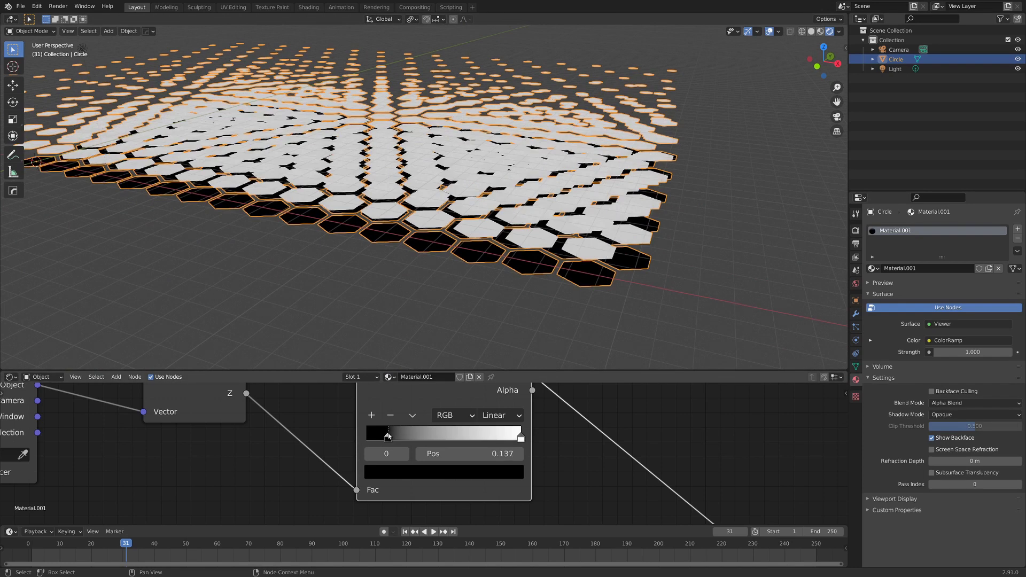
drag(468, 436, 409, 429)
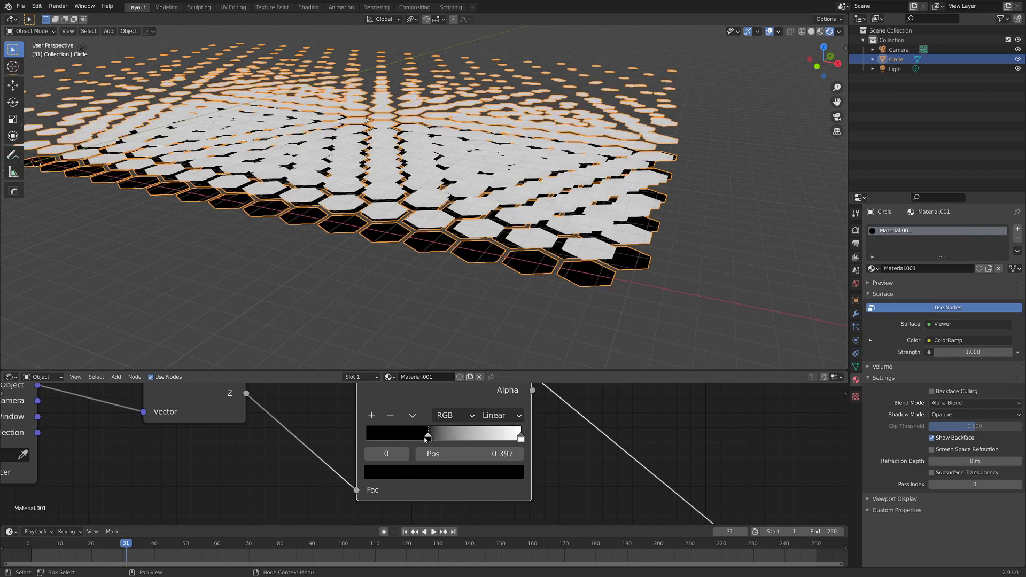
drag(516, 435, 388, 442)
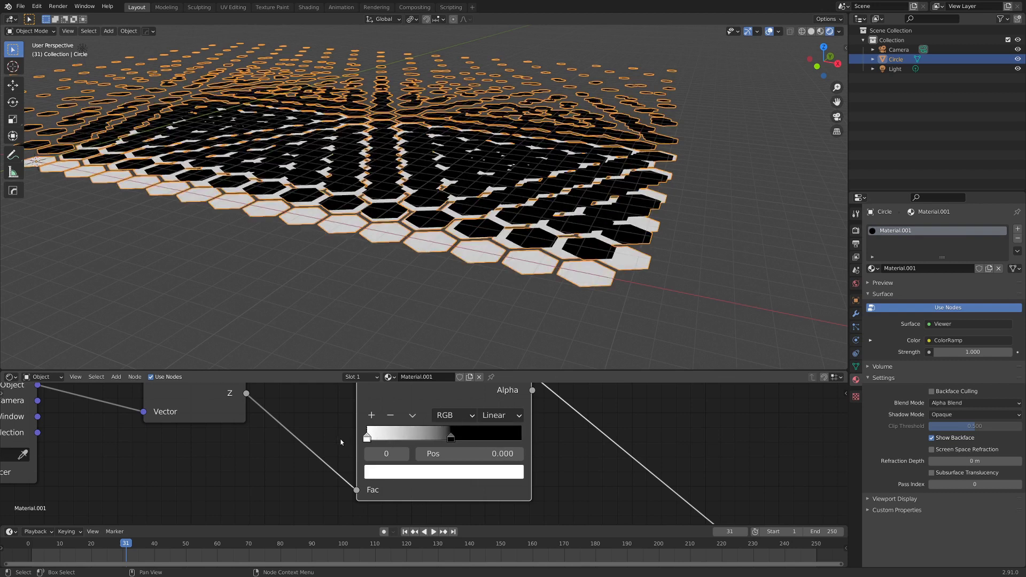
drag(475, 438, 521, 436)
middle_drag(122, 203, 152, 215)
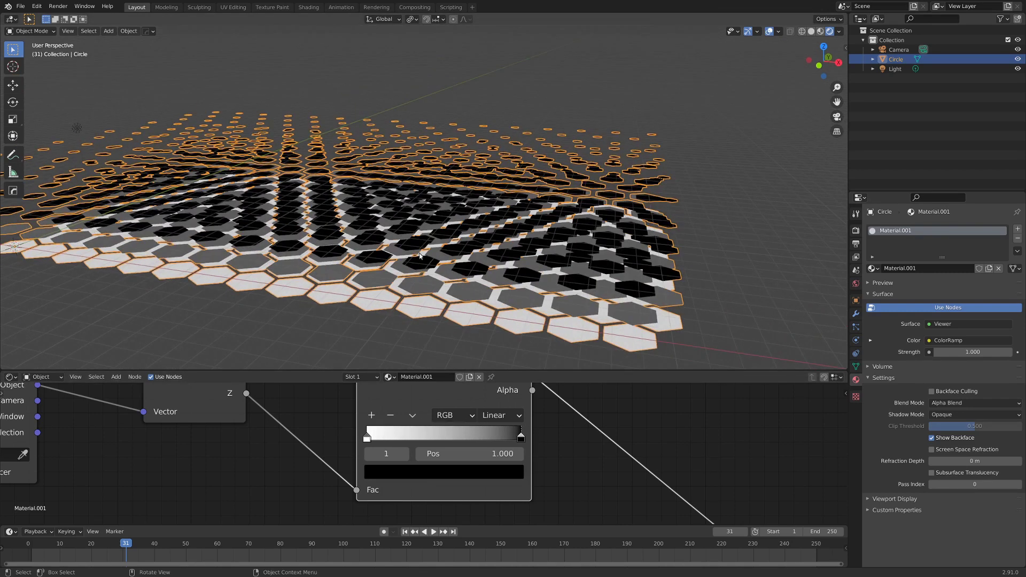
middle_drag(355, 309, 379, 16)
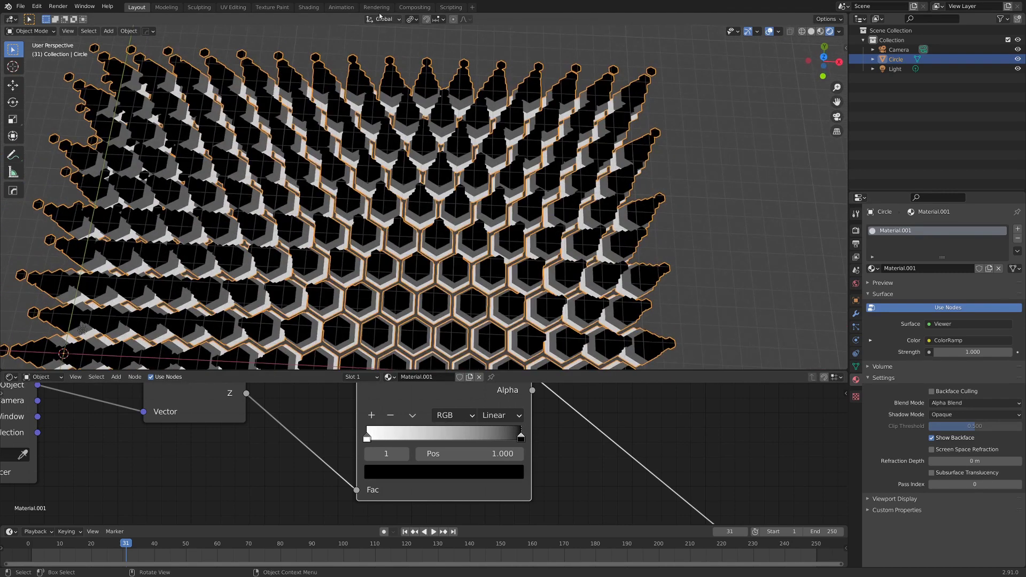
middle_drag(359, 152, 357, 297)
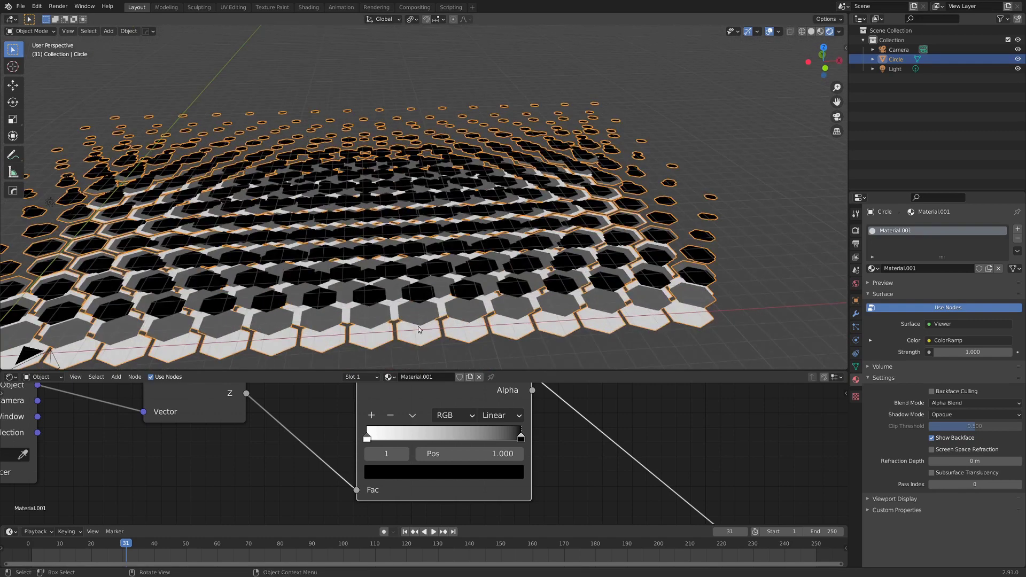
Rearrange the node tree so the Z-driven ColorRamp sits directly above the movie's black-and-white ColorRamp, leaving room before the Mix Shader
scroll(438, 454, down, 3)
middle_drag(481, 428, 390, 513)
key(ctrl+space)
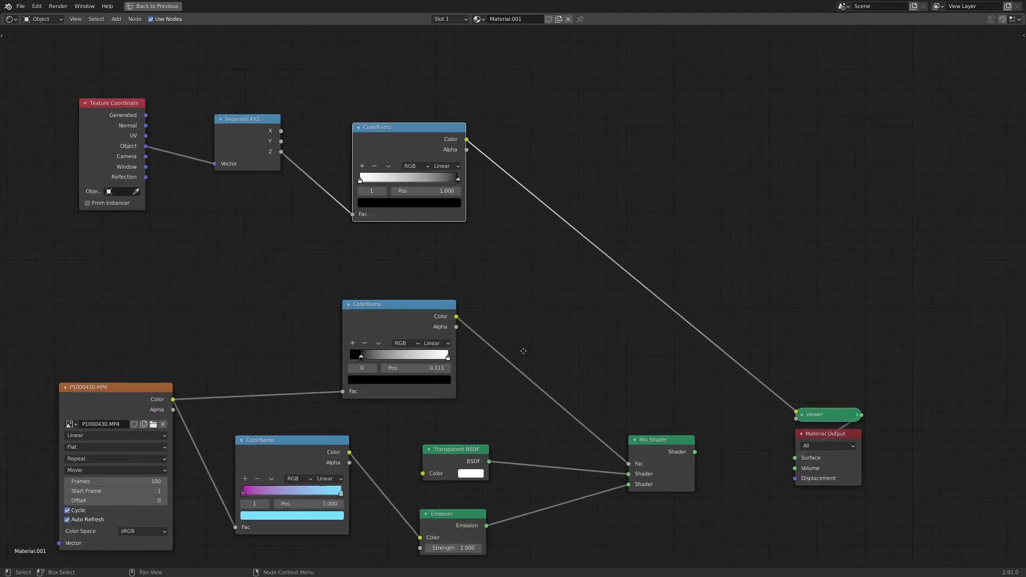
middle_drag(523, 351, 482, 342)
drag(613, 447, 637, 441)
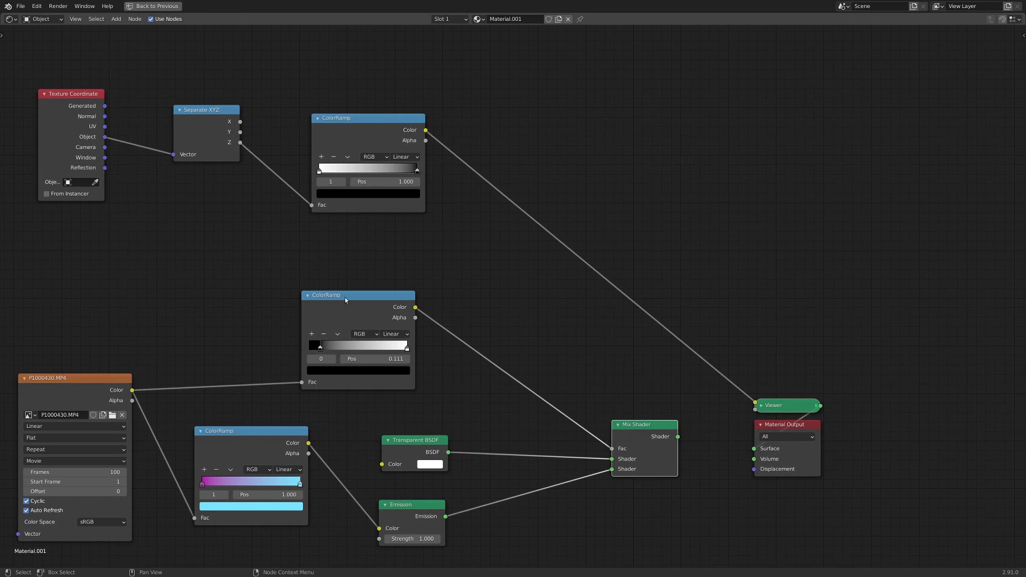
drag(345, 297, 330, 292)
drag(347, 139, 318, 200)
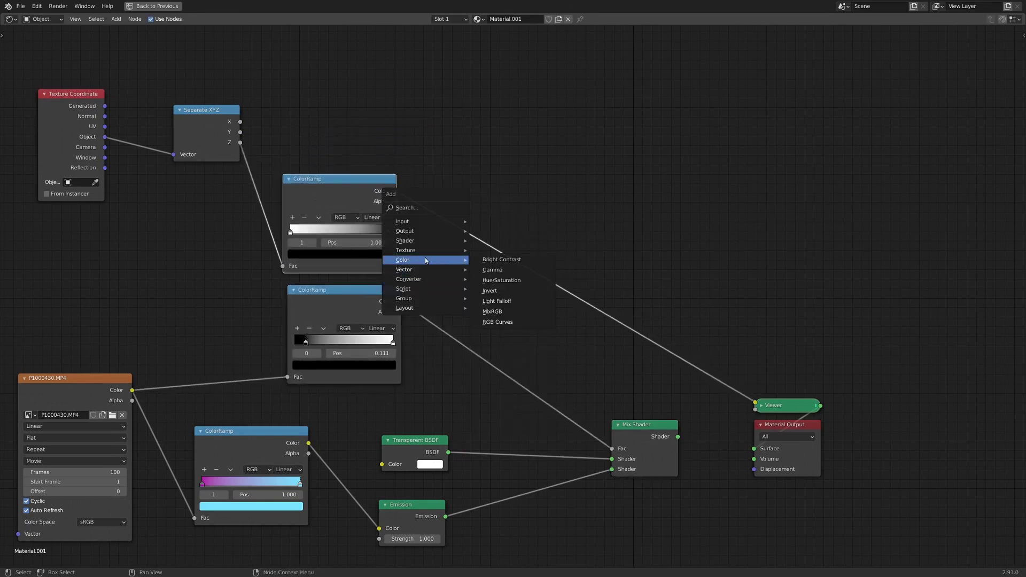
Insert a MixRGB node before the Mix Shader's Fac, set to Multiply with factor 1.000, combining the Z ramp (Color1) and movie ramp (Color2)
click(516, 312)
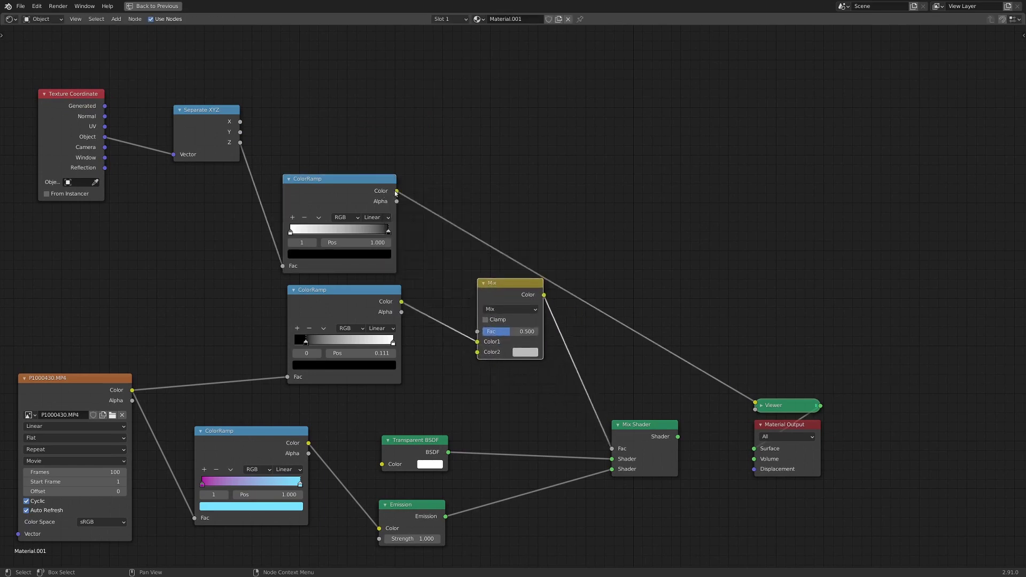
click(499, 293)
scroll(508, 299, up, 3)
click(497, 339)
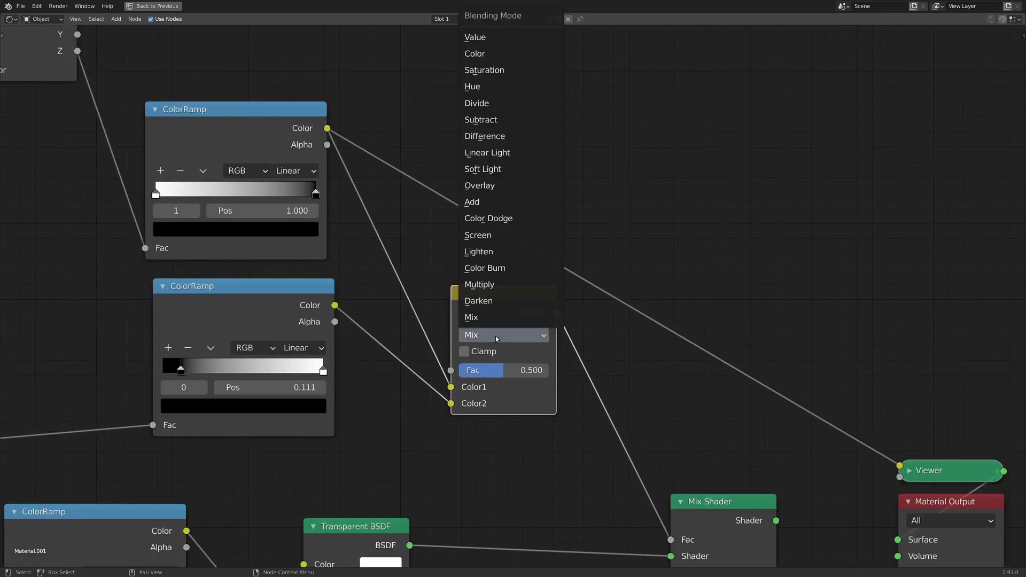
click(495, 291)
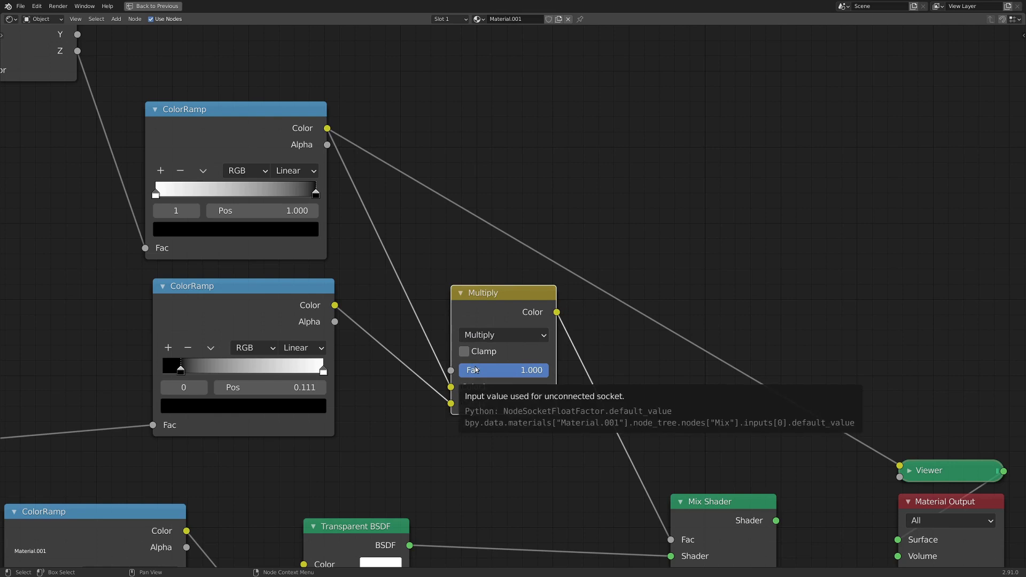
Lighten the Z-driven ColorRamp's black stop to a dark grey with value about 0.32 and check the layers in the viewport
click(299, 230)
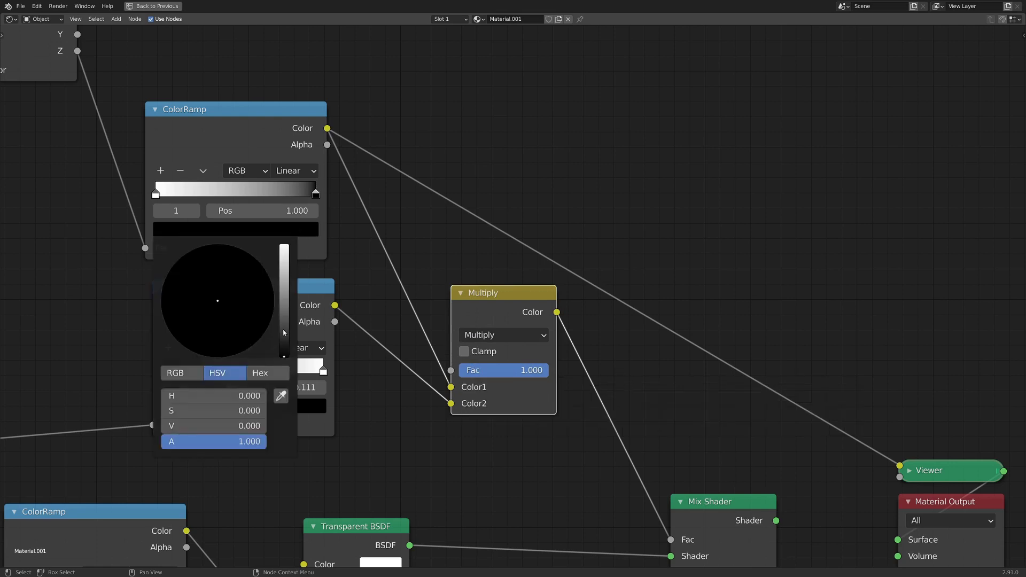
drag(284, 332, 284, 322)
key(ctrl+space)
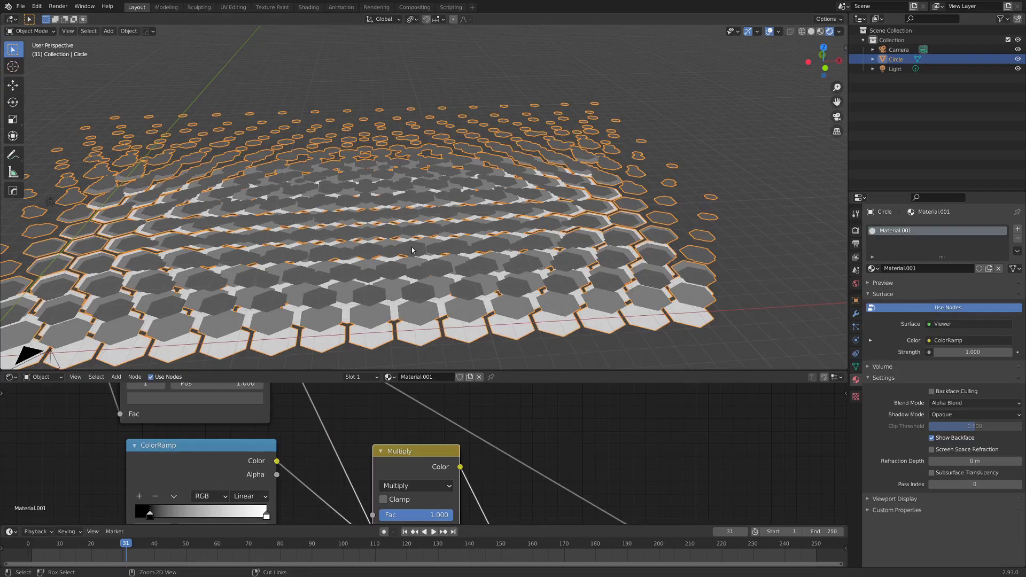
middle_drag(414, 250, 593, 238)
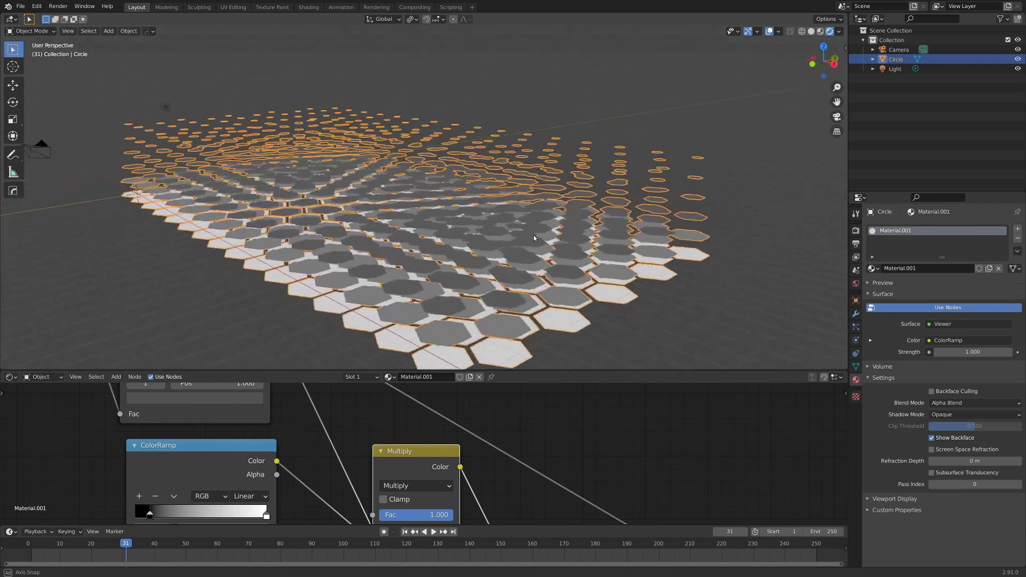
Preview the Multiply node's output on the hexagons and examine it from a low angle and from above
scroll(451, 414, down, 2)
ctrl+shift+click(451, 411)
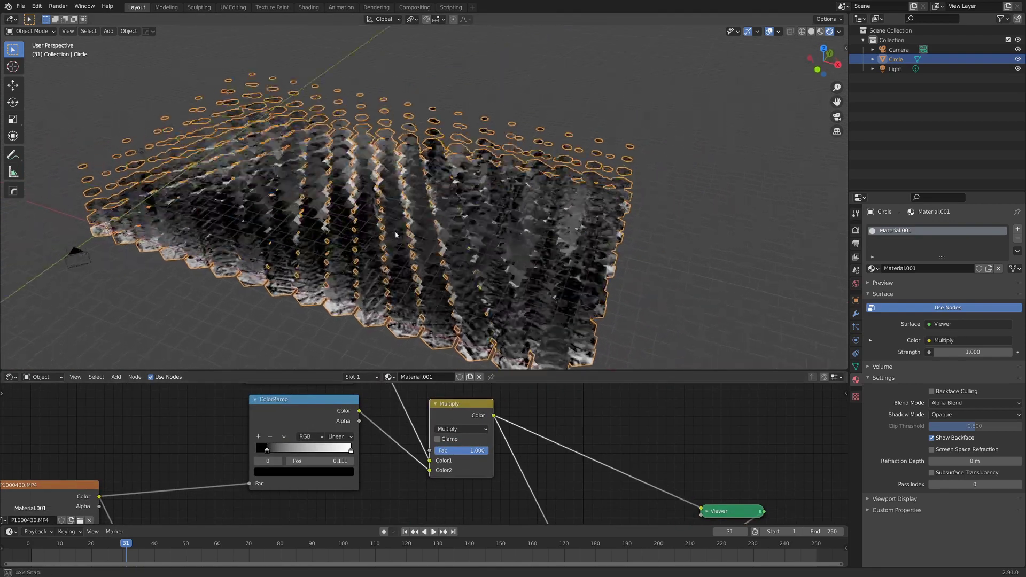
middle_drag(422, 230, 427, 288)
scroll(470, 406, down, 3)
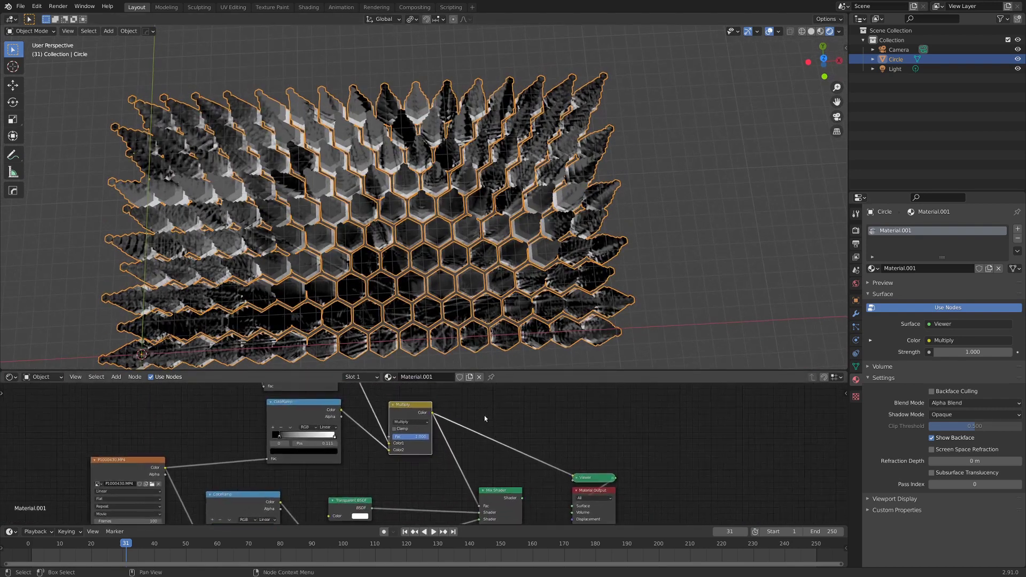
Reconnect the Mix Shader to the Material Output, deselect the hexagons, and view the combined material up close
scroll(484, 416, up, 3)
ctrl+shift+click(495, 439)
scroll(492, 278, up, 1)
middle_drag(492, 278, 473, 251)
key(alt+a)
scroll(495, 194, up, 2)
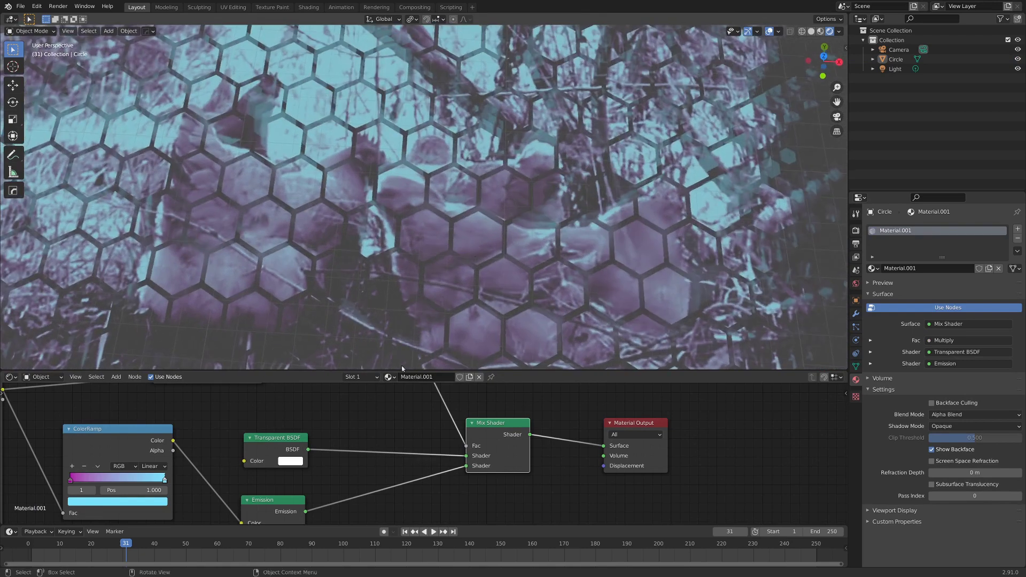
Reposition the movie's black-and-white ColorRamp node and set its black stop to position 0.000, checking the hexagons in the viewport
middle_drag(278, 395, 418, 416)
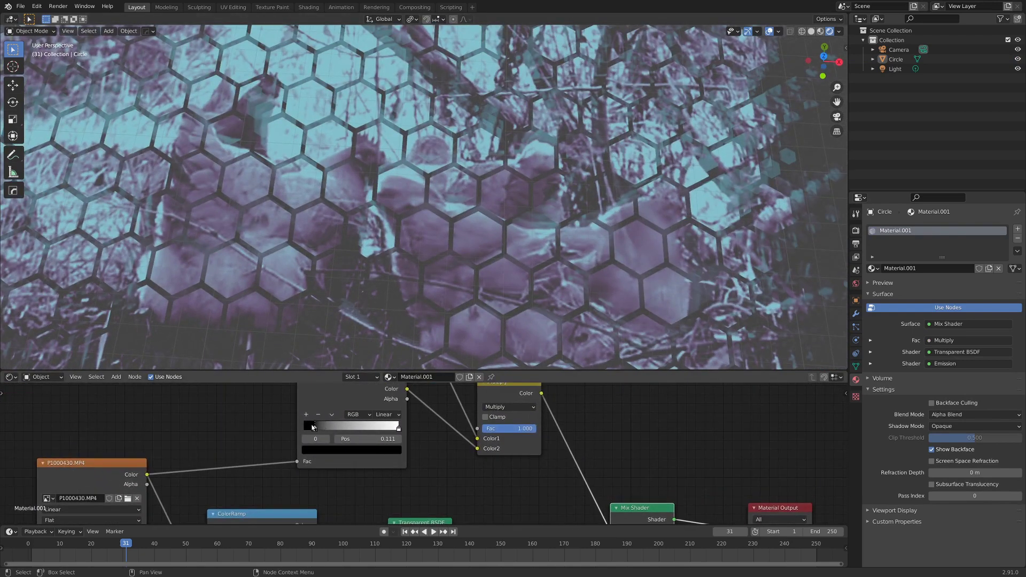
key(ctrl+space)
key(g)
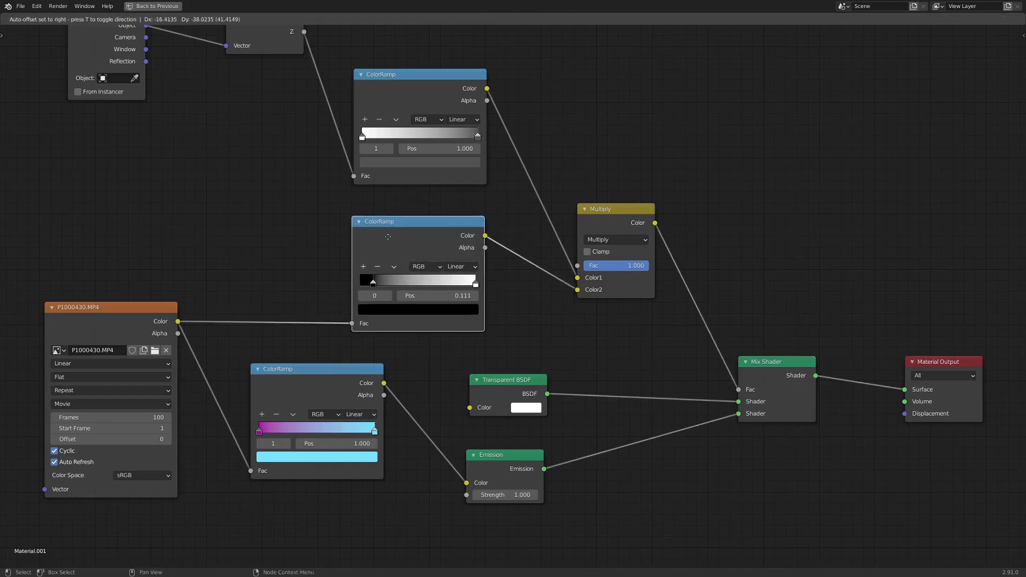
click(406, 272)
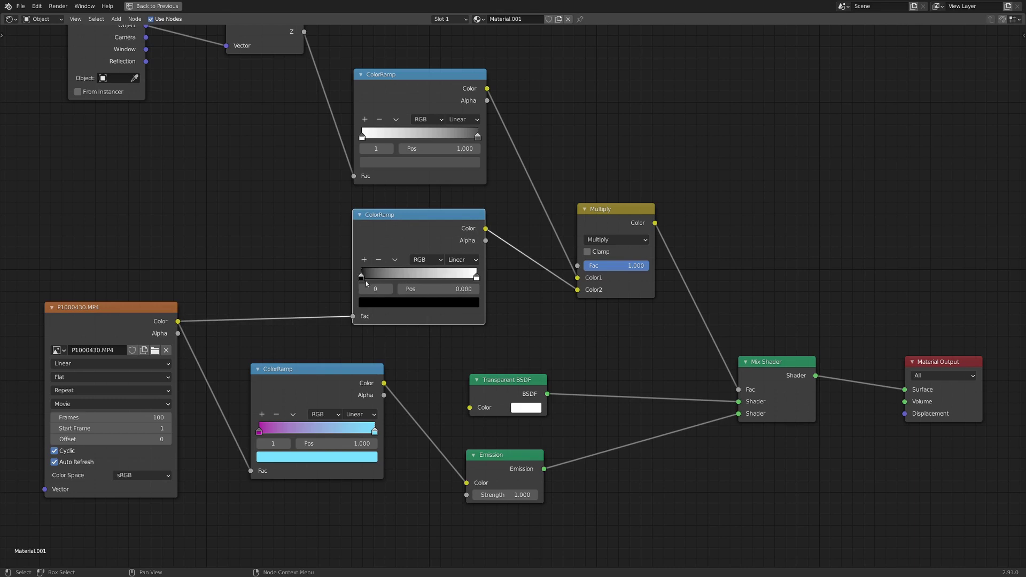
key(ctrl+space)
middle_drag(416, 279, 417, 256)
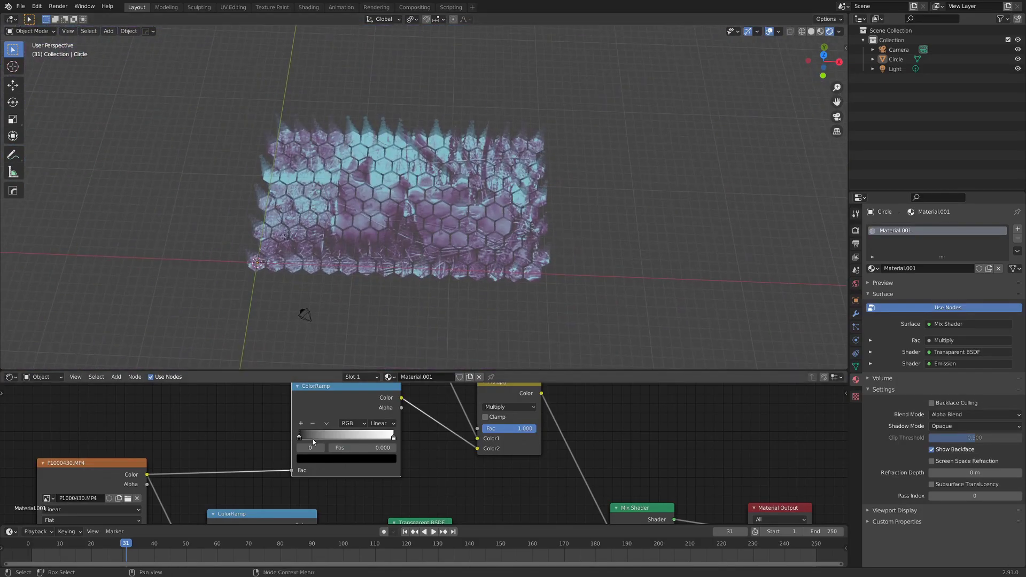
drag(313, 438, 294, 437)
scroll(434, 227, up, 6)
middle_drag(434, 227, 448, 212)
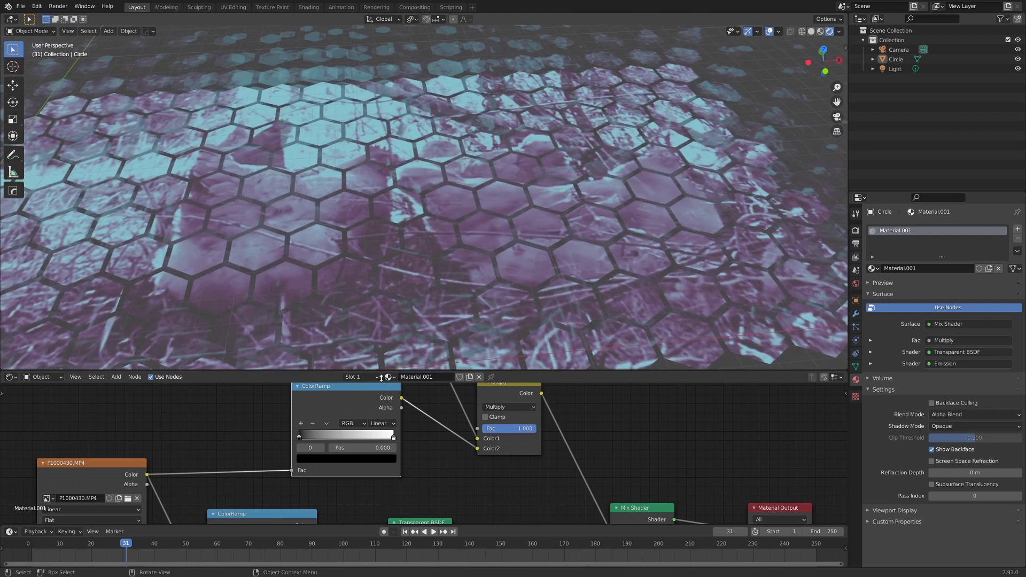
Lighten the Z-driven ColorRamp's dark grey stop, comparing values of about 0.50 and 0.39 on the hexagon layers
scroll(374, 408, down, 1)
middle_drag(374, 408, 408, 493)
click(411, 458)
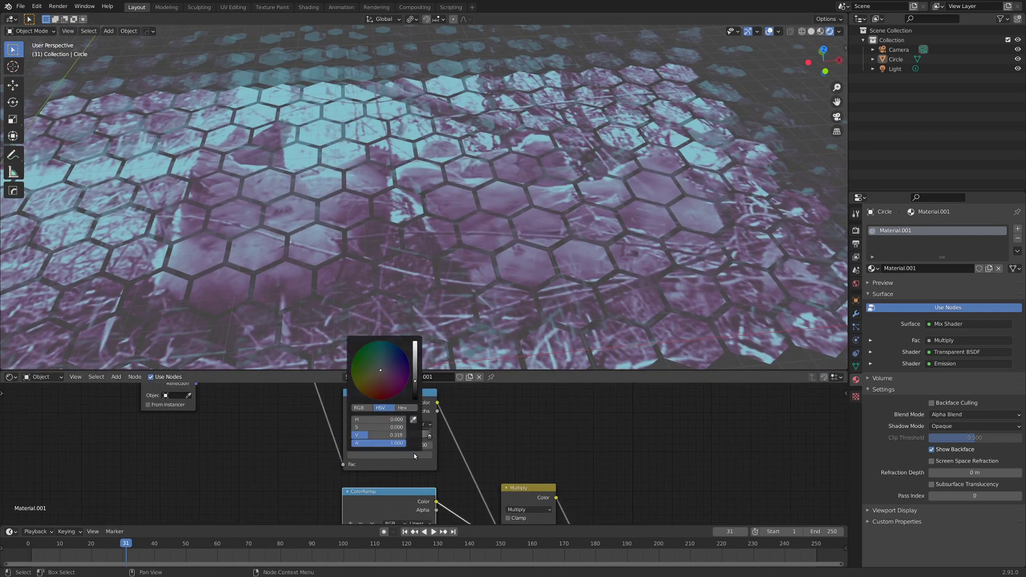
click(405, 457)
drag(415, 380, 414, 379)
drag(415, 379, 415, 369)
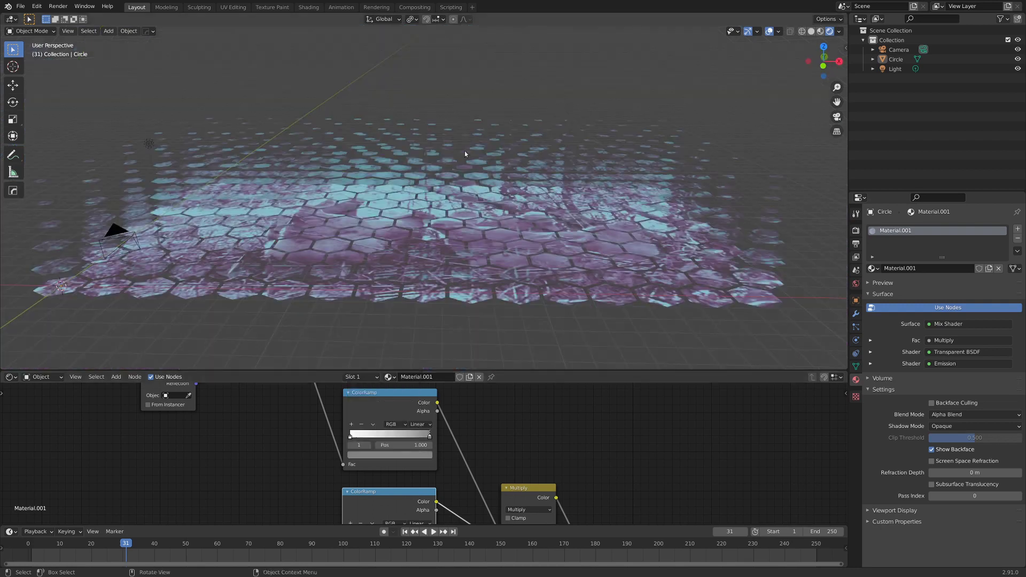
click(396, 457)
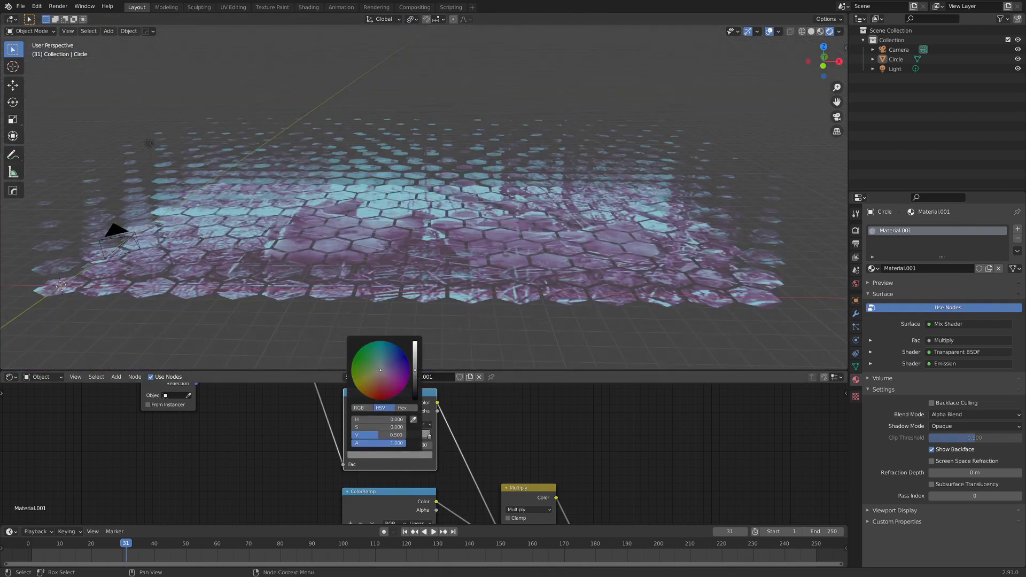
mouse_move(415, 370)
mouse_down()
mouse_move(415, 345)
mouse_move(414, 388)
mouse_move(415, 342)
mouse_move(415, 398)
mouse_move(415, 342)
mouse_move(415, 376)
mouse_up()
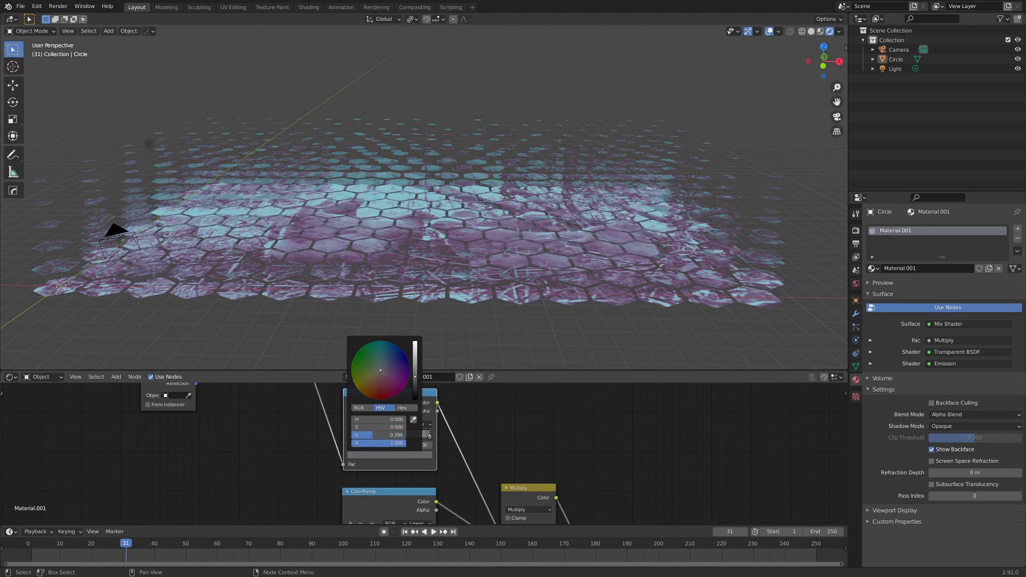
middle_drag(409, 120, 448, 165)
scroll(417, 198, down, 1)
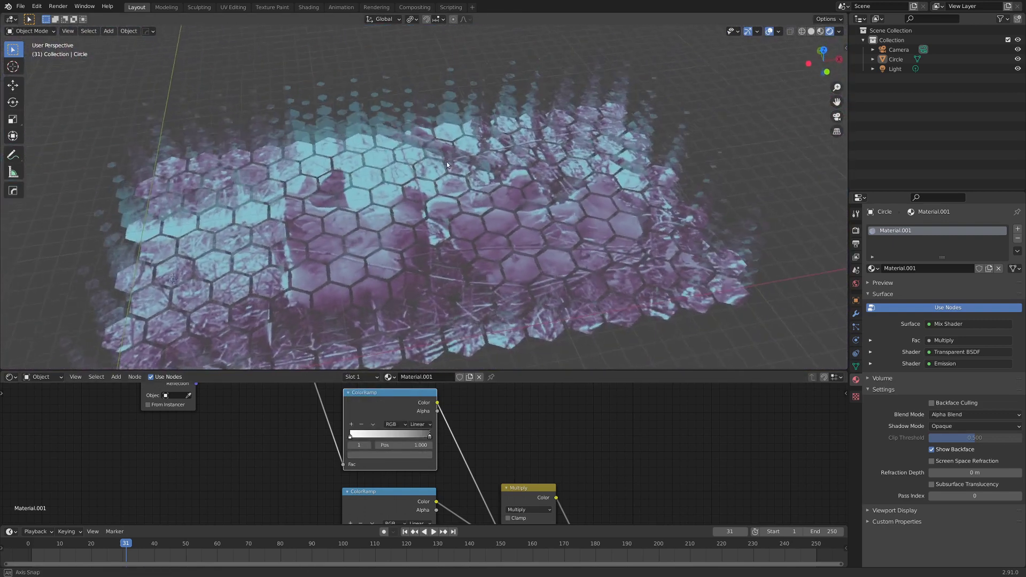
scroll(449, 171, up, 3)
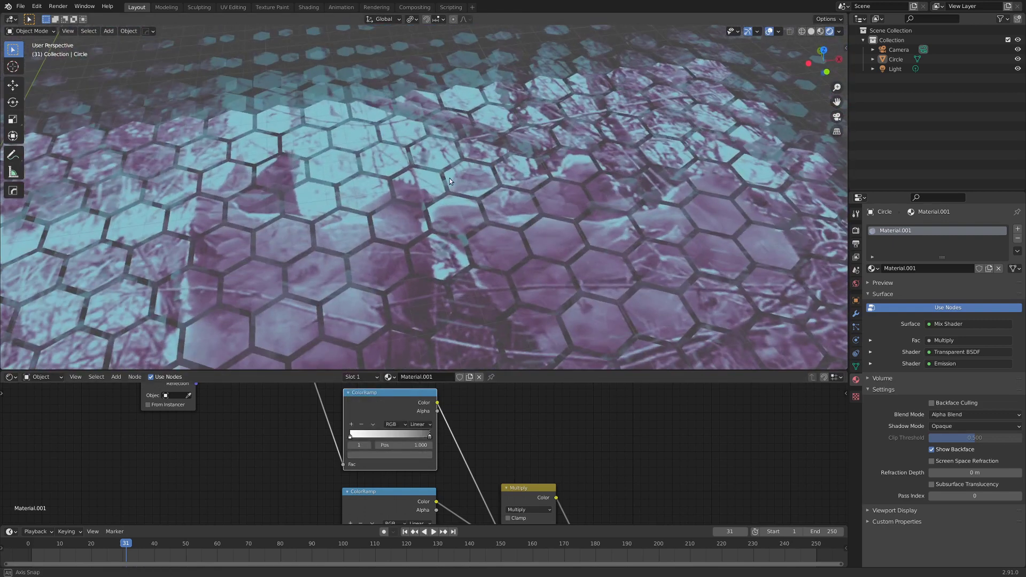
click(417, 456)
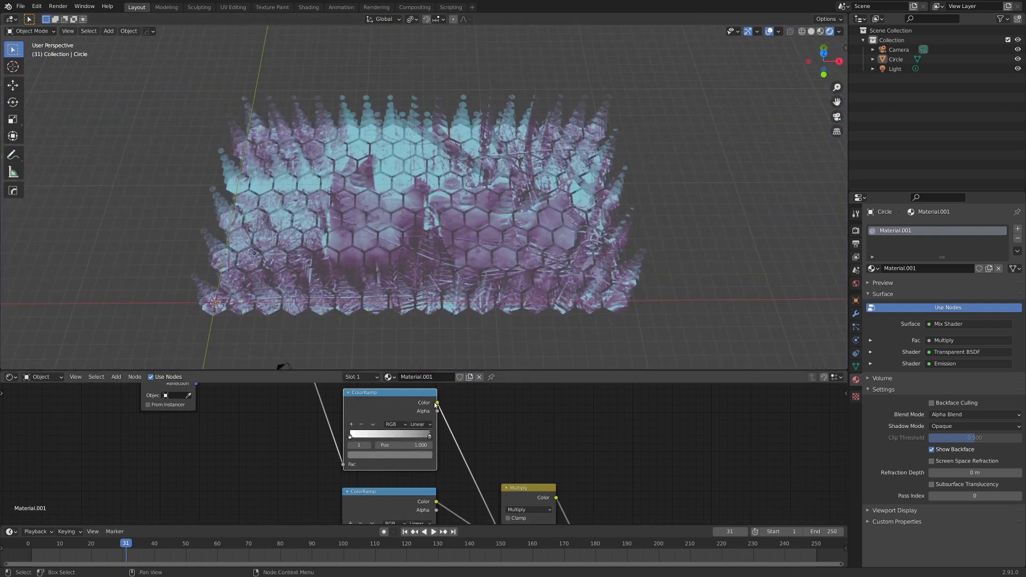
Set the Emission node's strength to 2.000 and darken the world background color to black
middle_drag(463, 455, 446, 390)
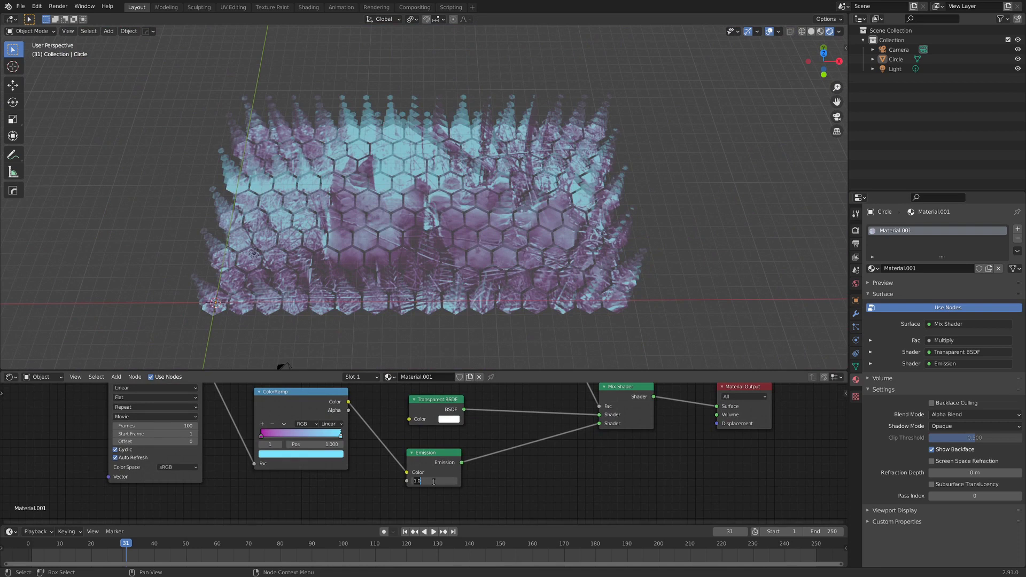
key(Return)
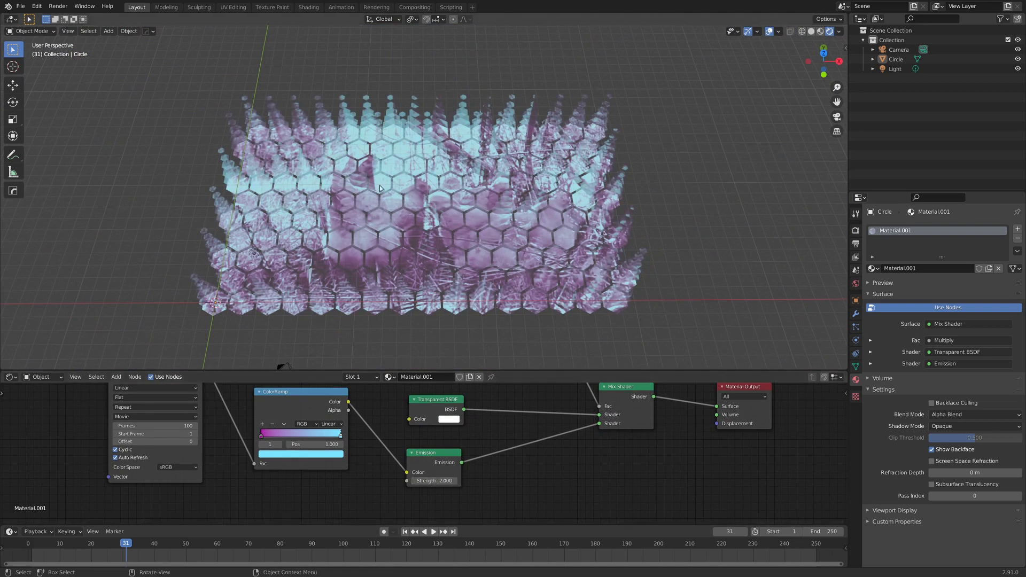
click(856, 283)
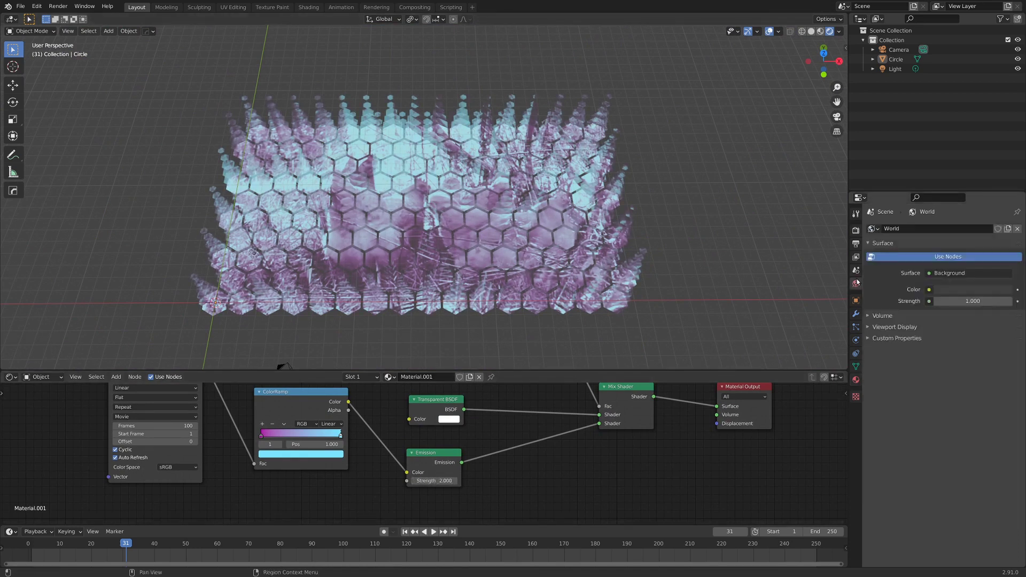
click(945, 289)
drag(1004, 207, 1004, 227)
Hide the viewport overlays and enable Bloom in the Eevee render settings
middle_drag(585, 185, 593, 251)
key(shift+alt+z)
click(855, 230)
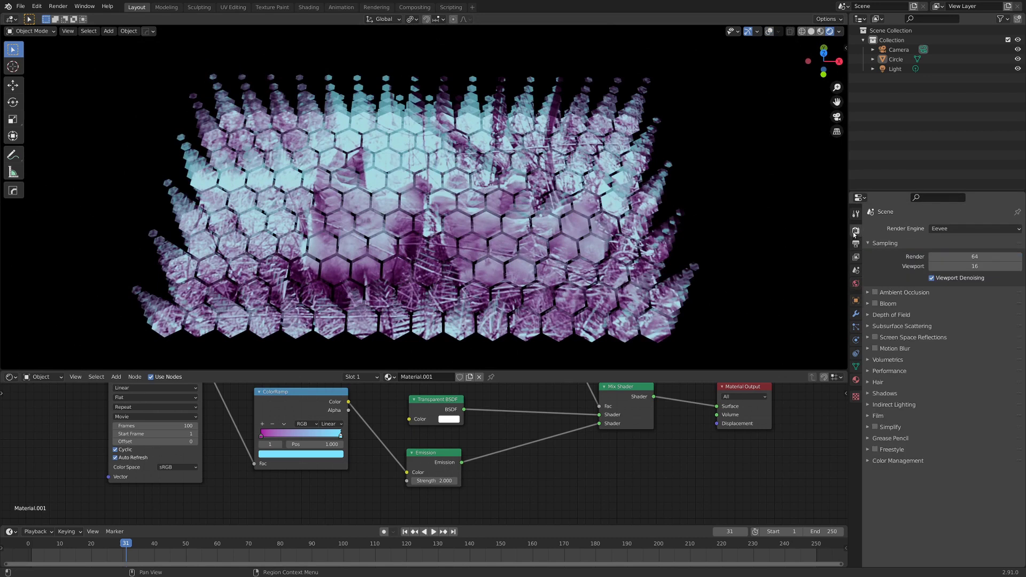
click(875, 303)
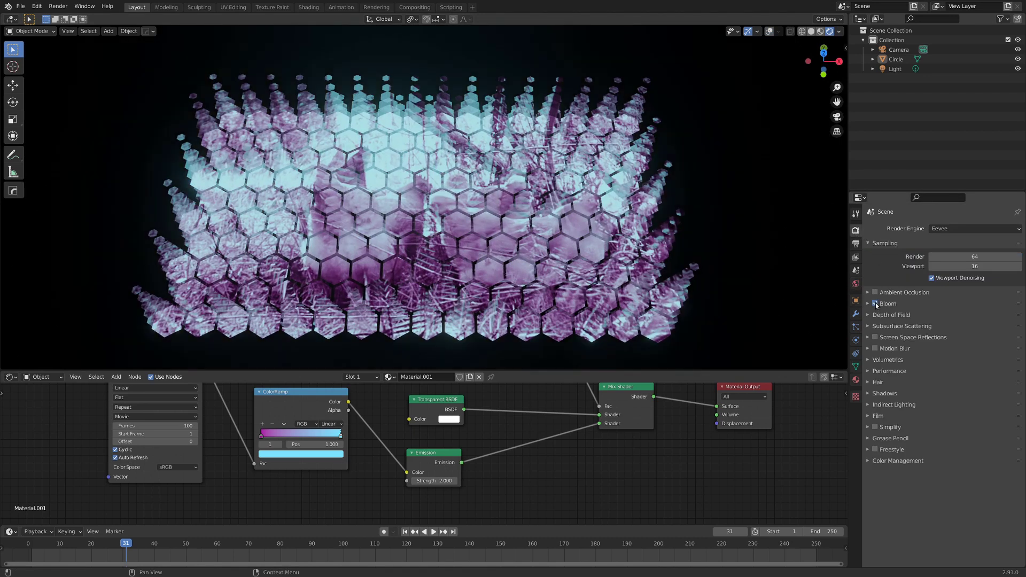
Raise the Emission node's strength to 3.730 and check the glow on the hexagon layers
scroll(634, 239, up, 4)
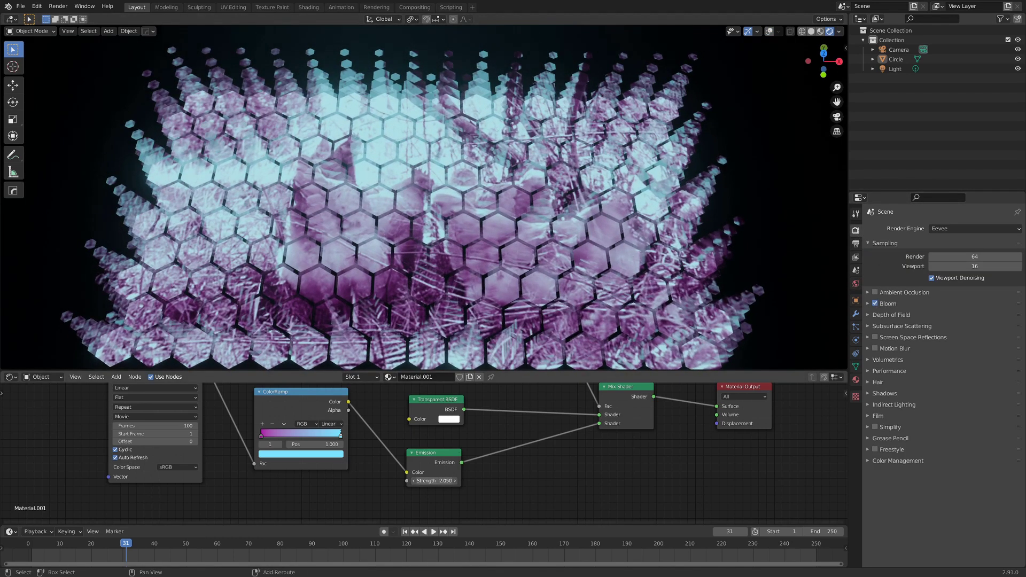
drag(434, 481, 465, 481)
middle_drag(566, 257, 485, 187)
scroll(502, 223, down, 4)
scroll(486, 259, up, 3)
Select the hexagons, play the animation while viewing the glowing layers from several distances, and stop playback
click(481, 257)
key(space)
scroll(446, 254, down, 4)
scroll(452, 220, up, 2)
scroll(479, 230, up, 1)
scroll(475, 235, down, 3)
scroll(477, 213, up, 2)
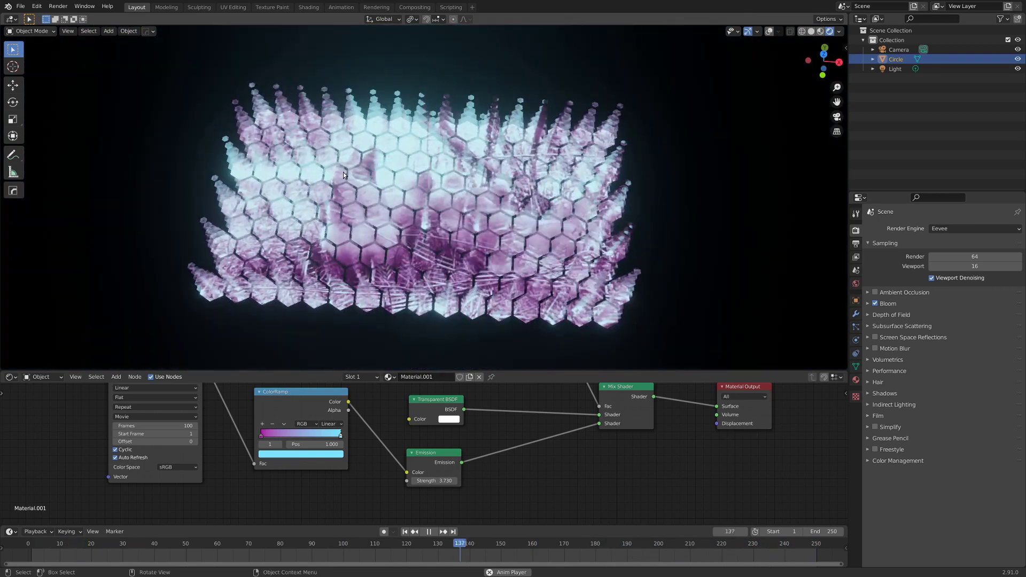
key(space)
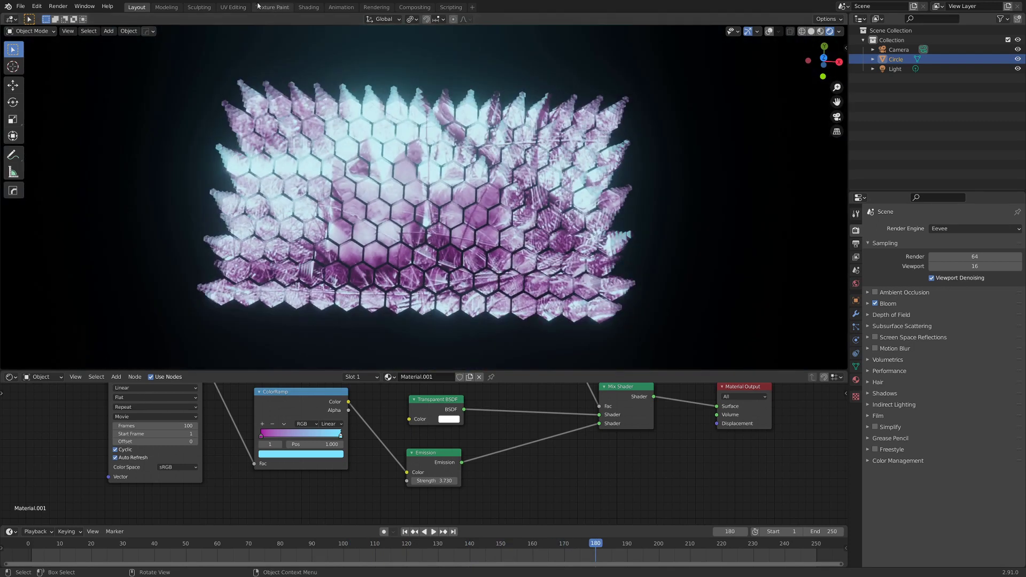
In the UV Editing workspace, set the UV pivot point to Individual Origins and try scaling the hexagon UVs down
click(233, 8)
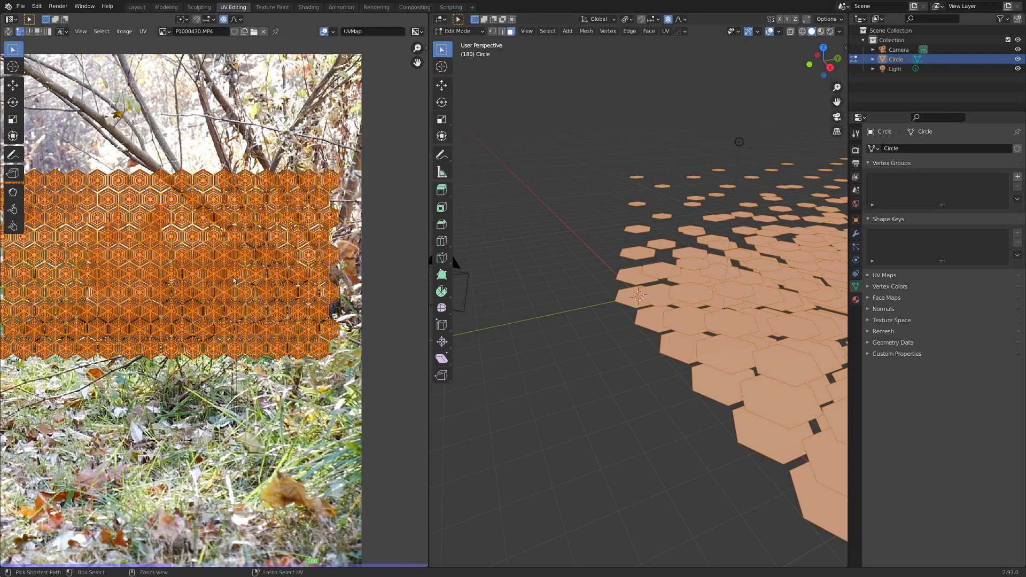
key(ctrl+space)
scroll(494, 283, up, 2)
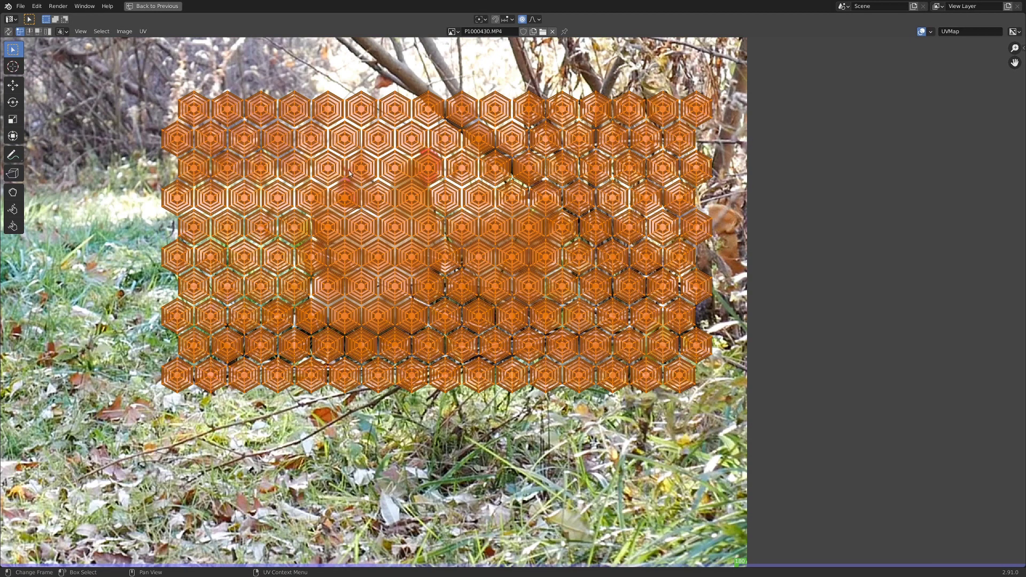
key(period)
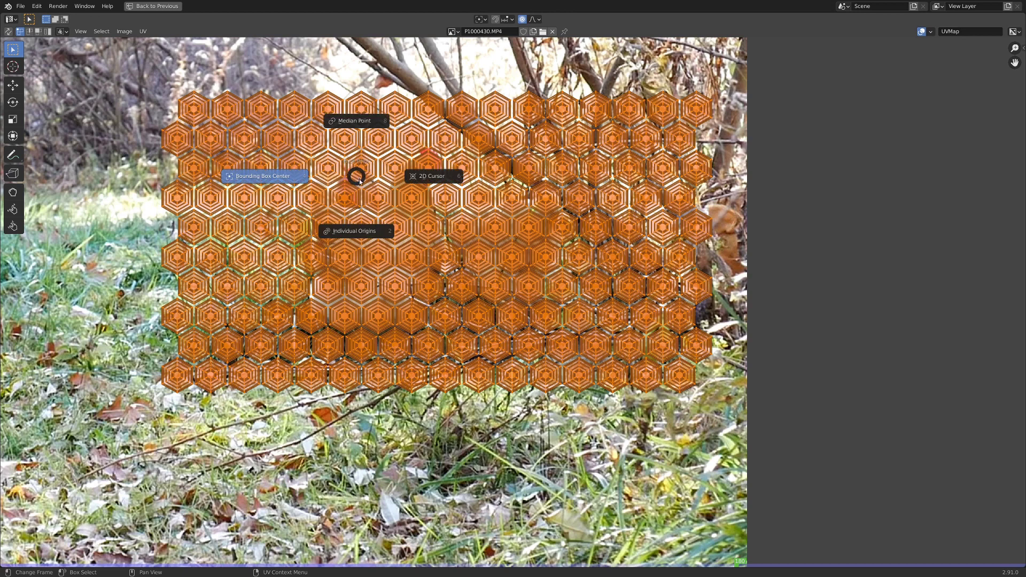
click(352, 233)
key(s)
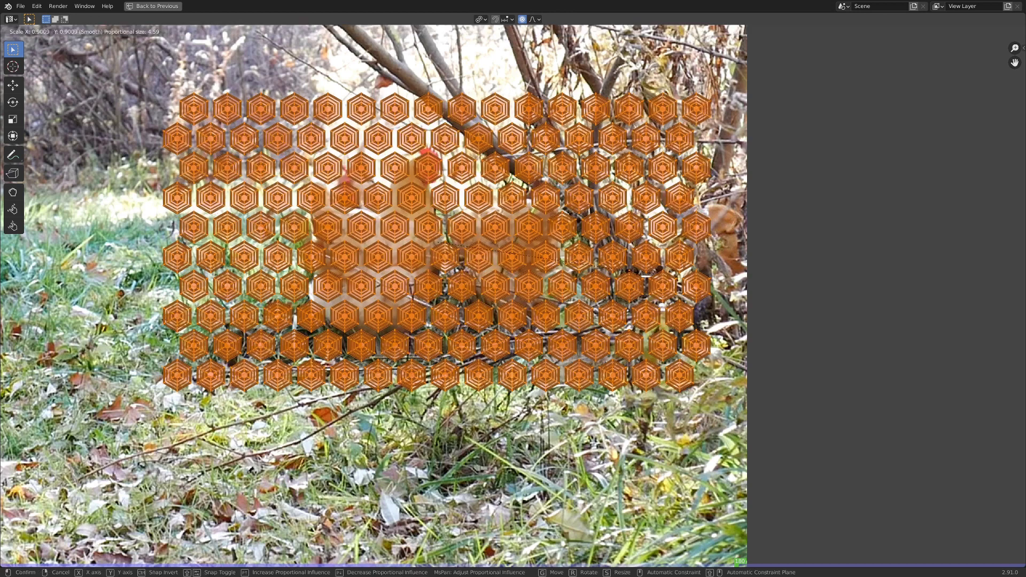
right_click(577, 281)
Restore the split layout, show the 3D view in Rendered shading, and view the hexagons from above in Object Mode
key(ctrl+space)
key(z)
click(631, 295)
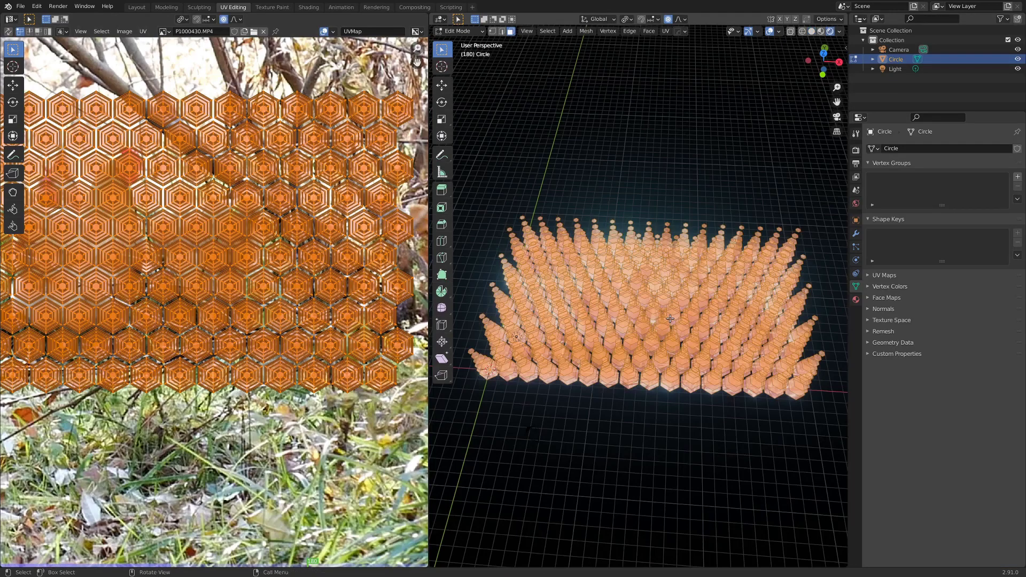
scroll(631, 295, up, 4)
middle_drag(632, 296, 631, 323)
key(Tab)
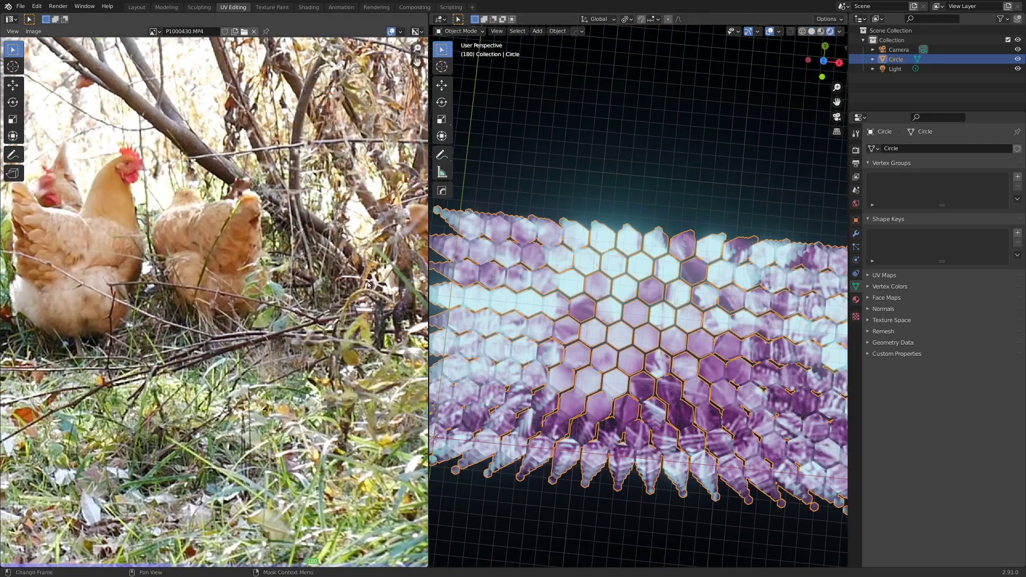
Shrink the hexagon UVs around their individual origins so each face samples only a tiny area of the movie
scroll(704, 337, down, 3)
key(Tab)
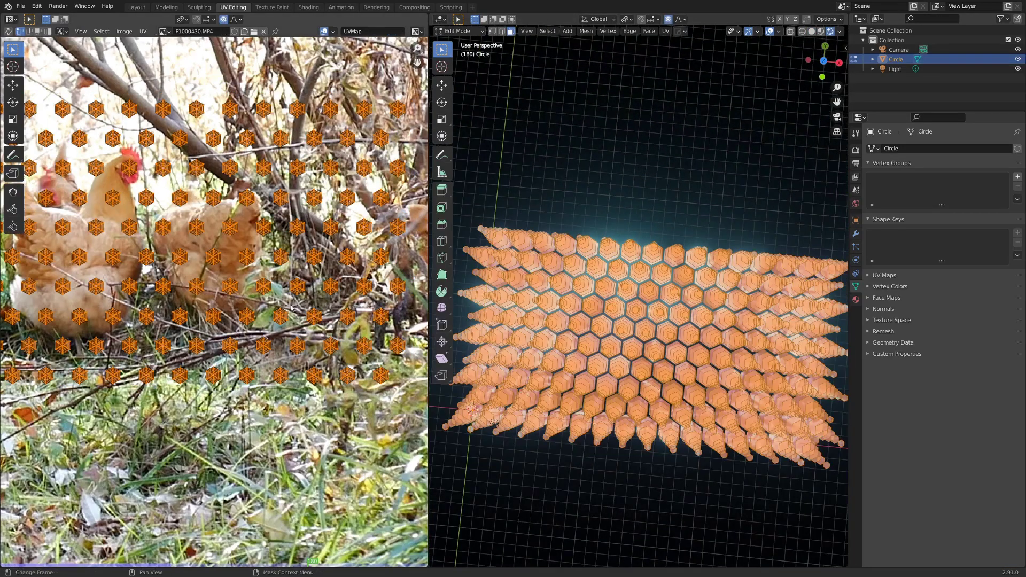
key(s)
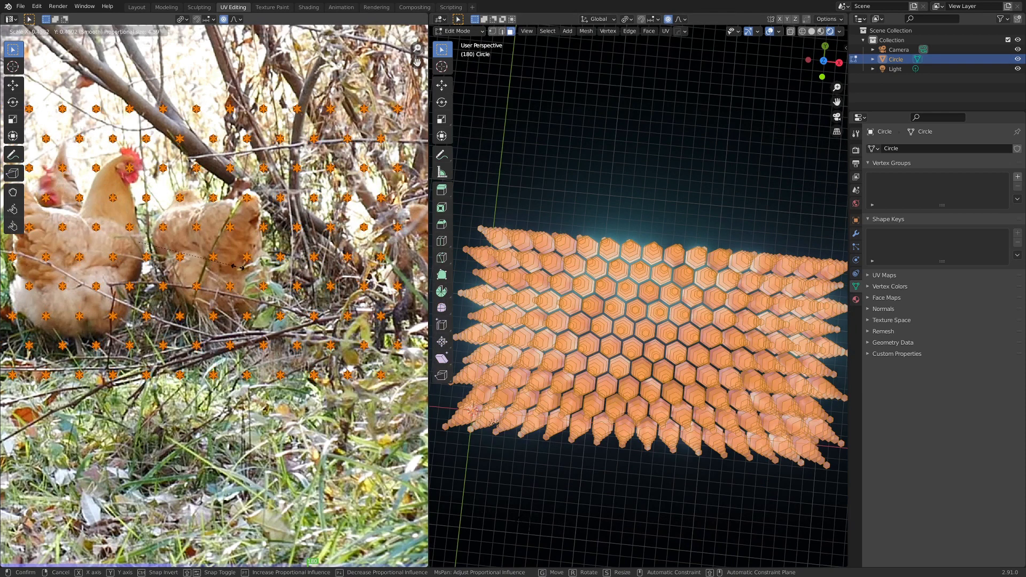
click(232, 270)
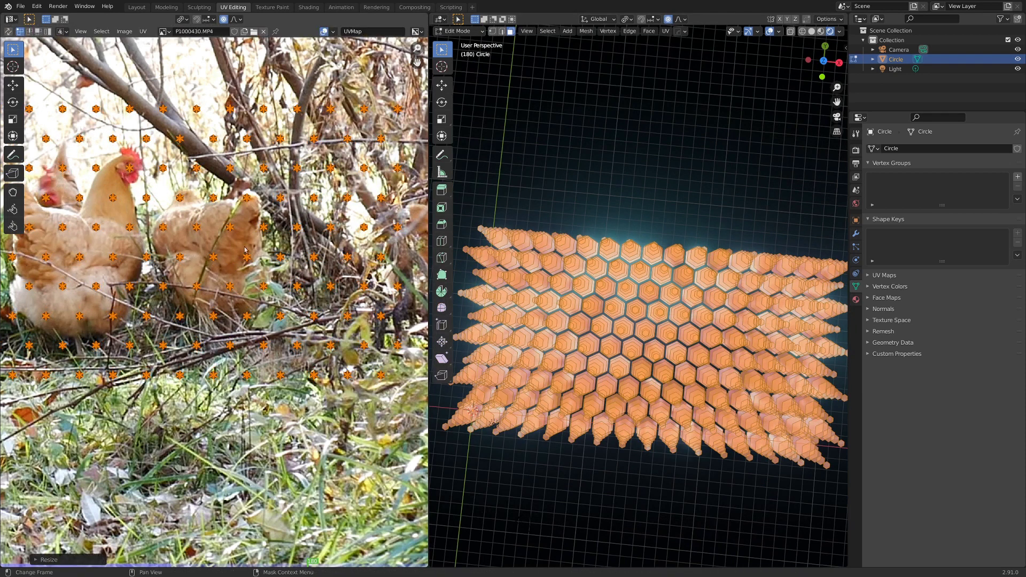
Leave Edit Mode and examine the animated hexagons in a maximized 3D view from above and at an angle
key(Tab)
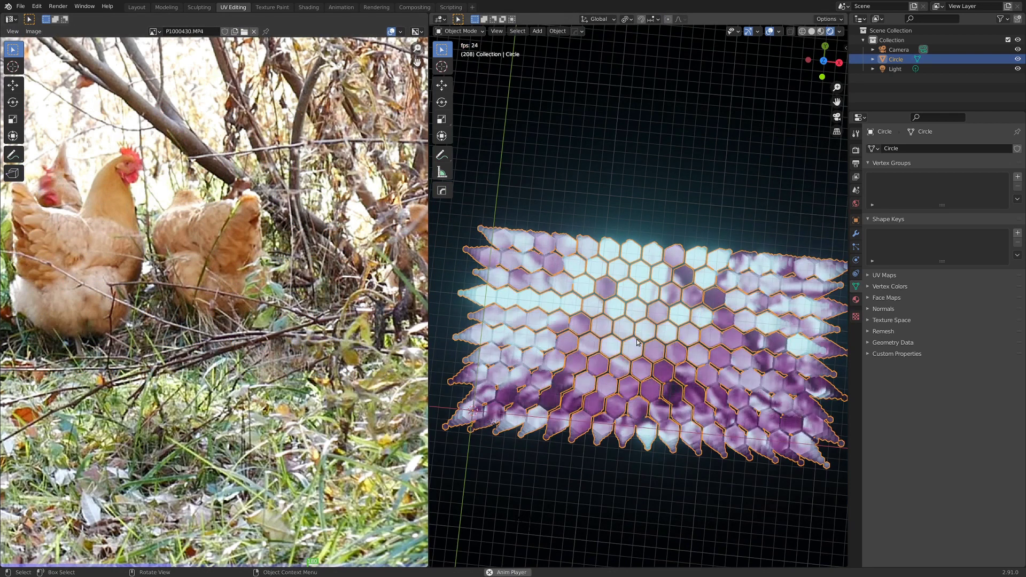
key(ctrl+space)
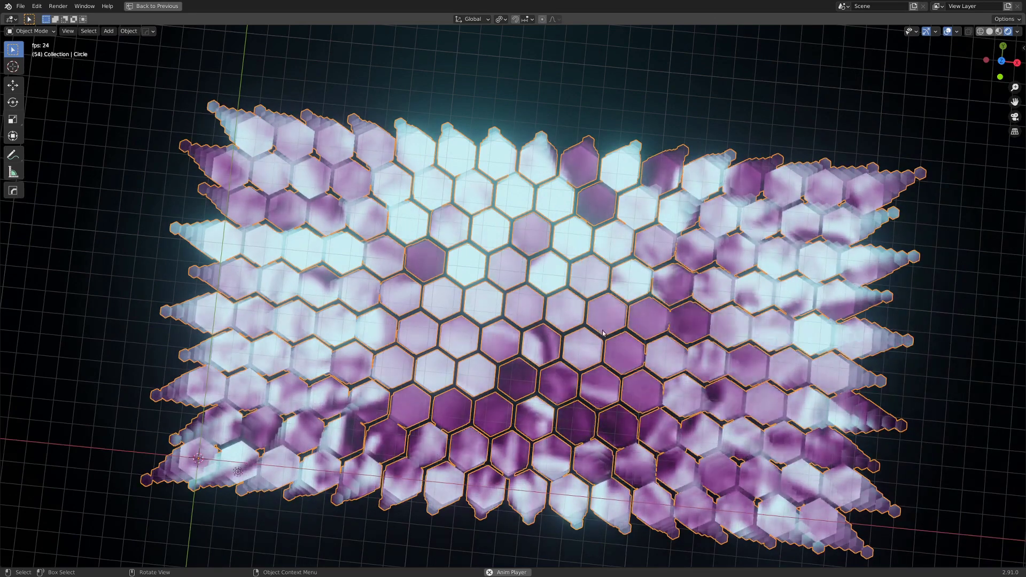
scroll(593, 344, down, 8)
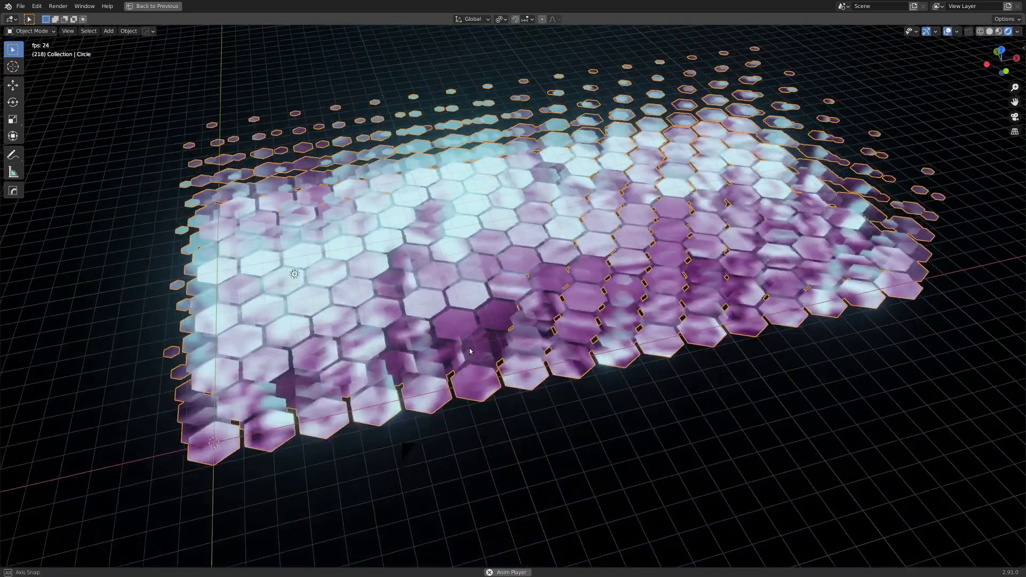
mouse_move(469, 348)
middle_down()
mouse_move(476, 330)
mouse_move(504, 365)
mouse_move(460, 342)
middle_up()
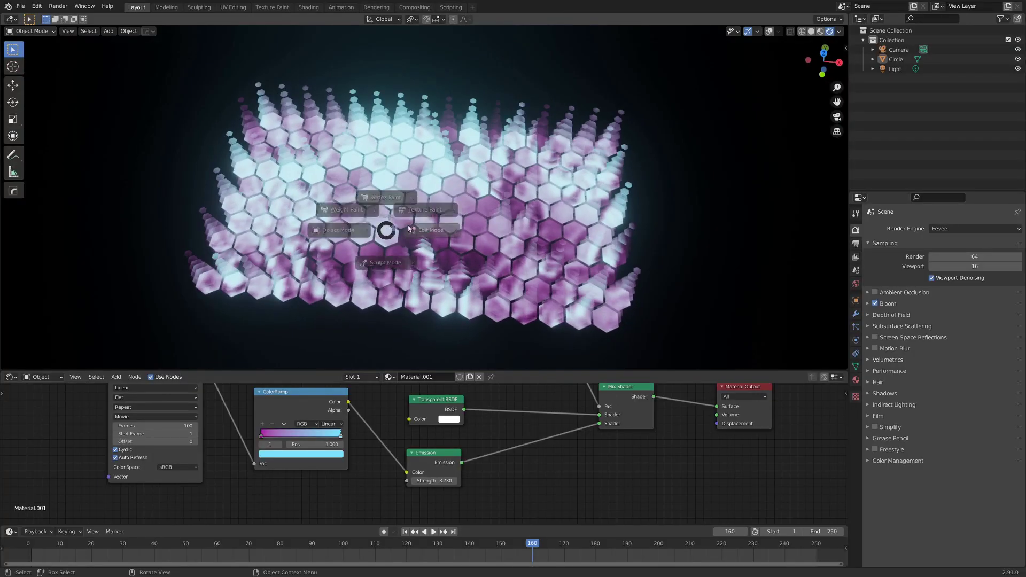
Enter Edit Mode in the Layout workspace, show the overlays, and select only the end hexagon of the front row
click(426, 231)
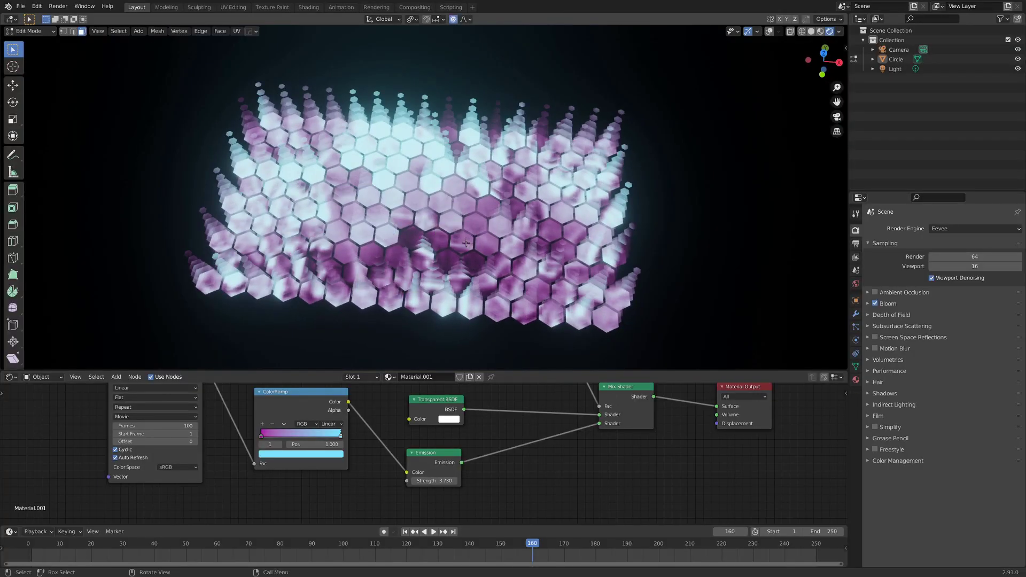
scroll(468, 243, up, 4)
middle_drag(467, 243, 459, 227)
scroll(441, 251, down, 4)
key(alt+shift+z)
key(alt+a)
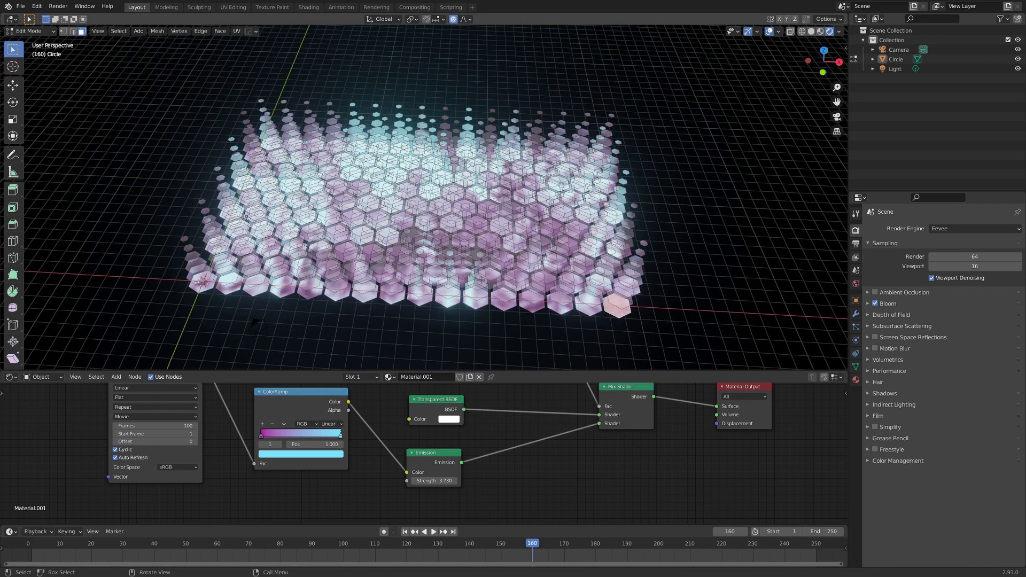
Try scaling the corner hexagon by 2.109 with smooth proportional editing at size 41.145, and inspect the deformed layers
key(s)
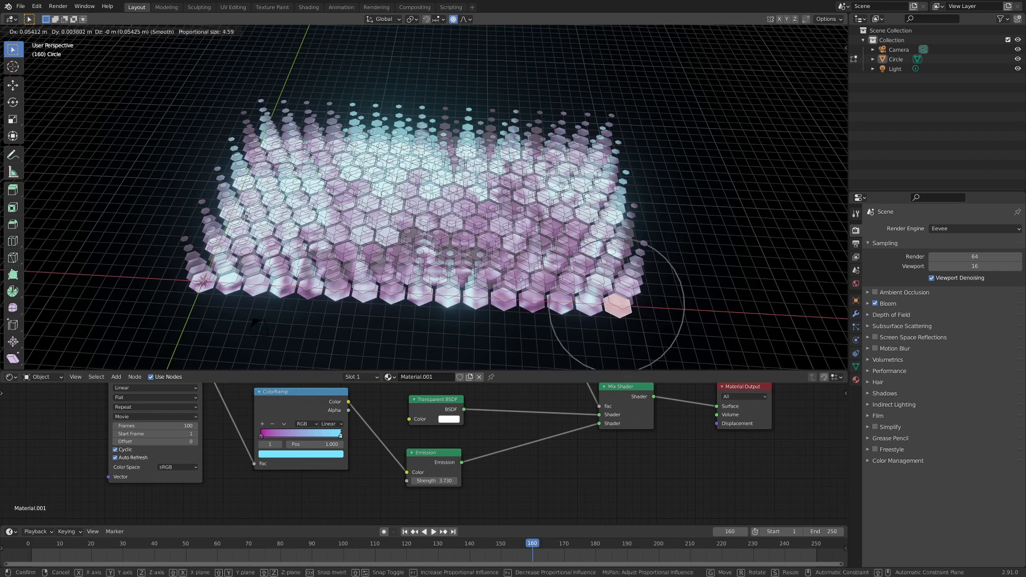
scroll(454, 267, down, 10)
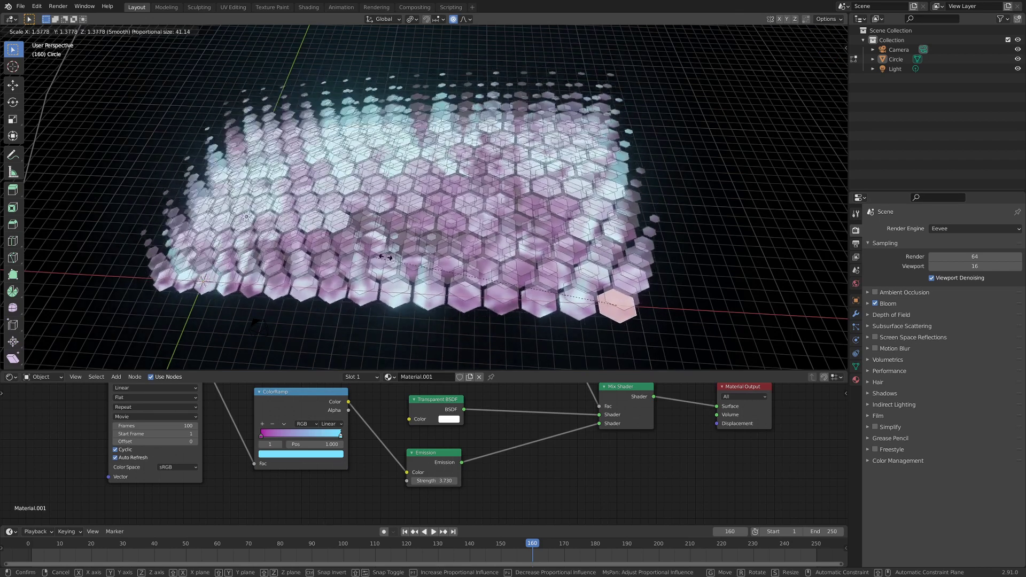
click(240, 253)
scroll(240, 254, down, 5)
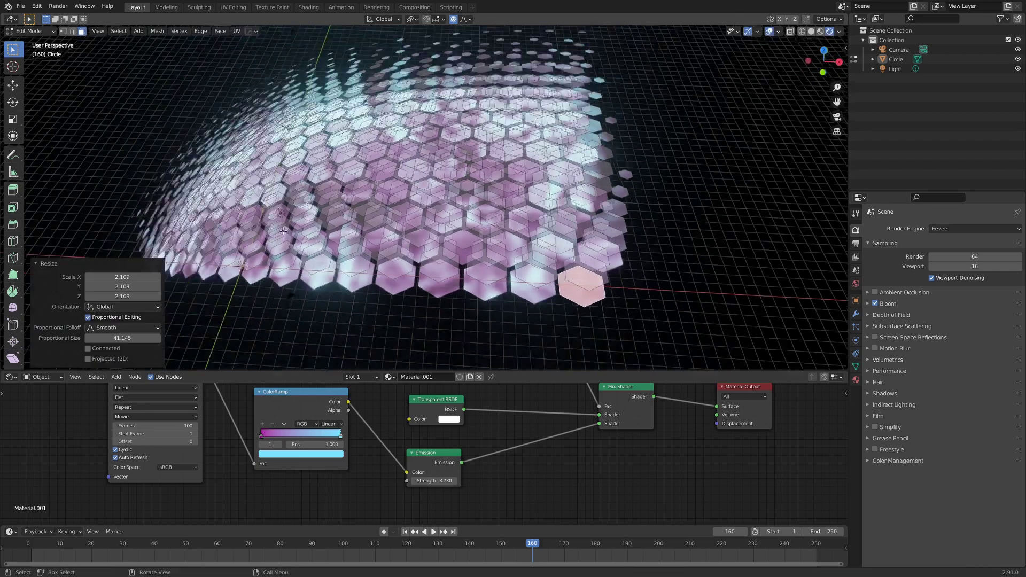
middle_drag(240, 253, 353, 239)
scroll(289, 264, up, 5)
key(Tab)
key(Tab)
Scale the central hexagon from the top view with smooth proportional editing, and inspect the deformed grid during playback
key(KP_7)
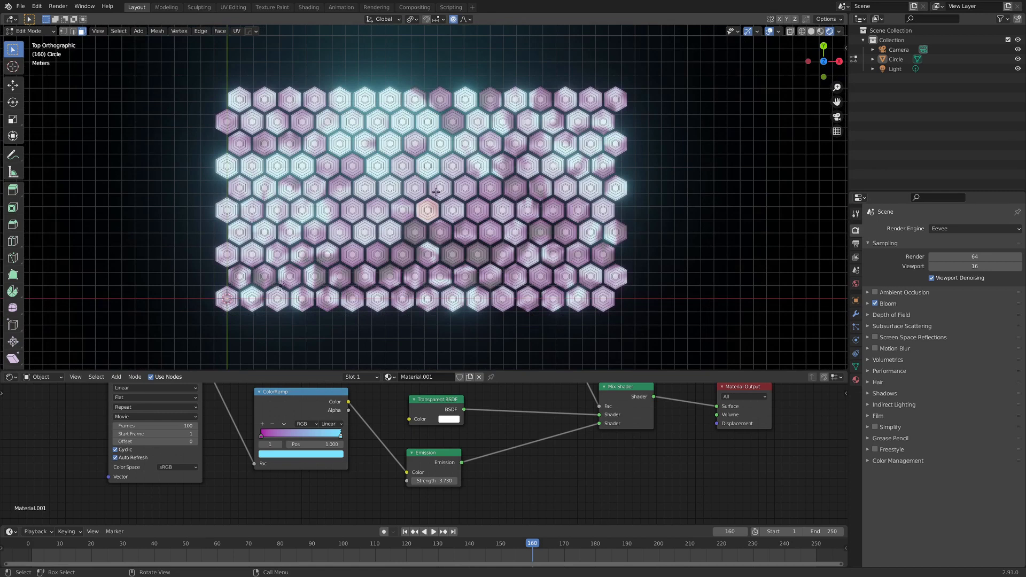
key(s)
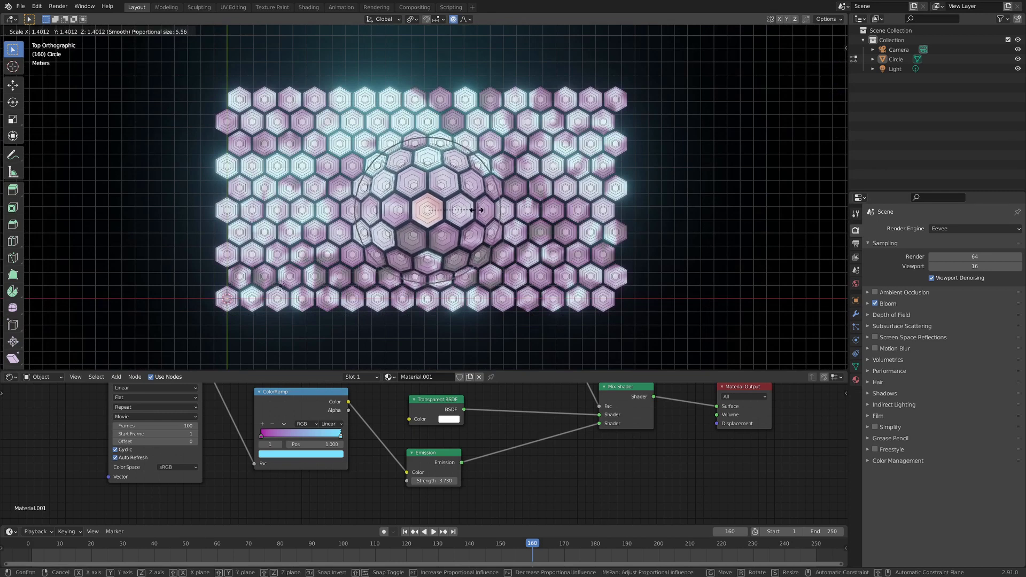
scroll(496, 211, down, 8)
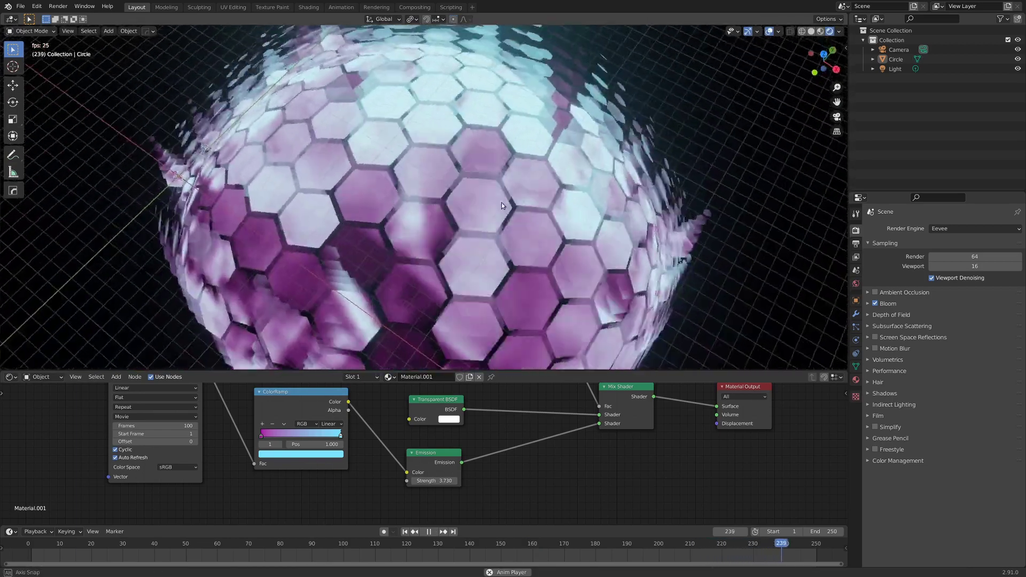
middle_drag(501, 203, 445, 161)
key(Escape)
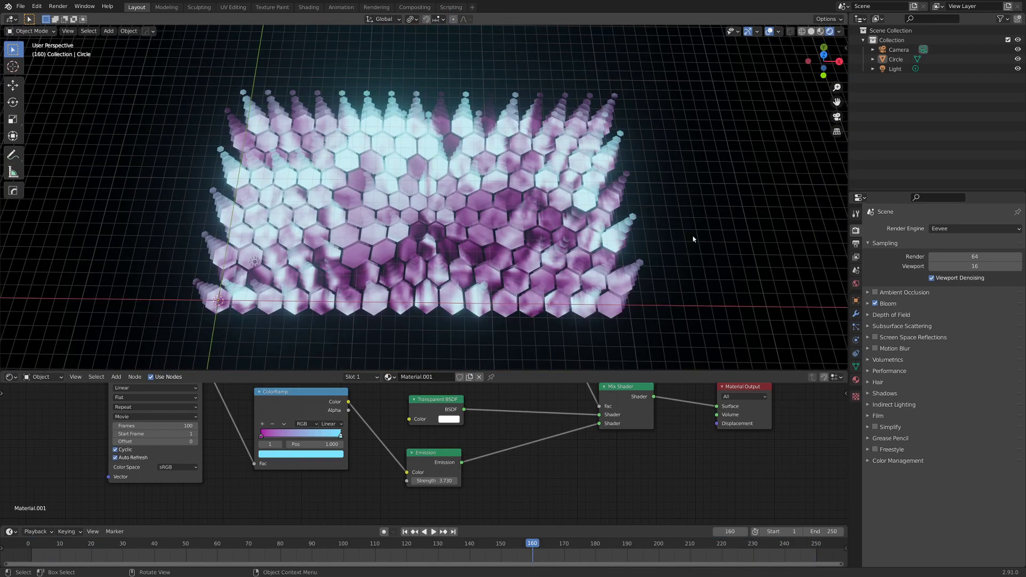
Enter Edit Mode on the honeycomb and add an Array modifier to it
key(Tab)
click(857, 314)
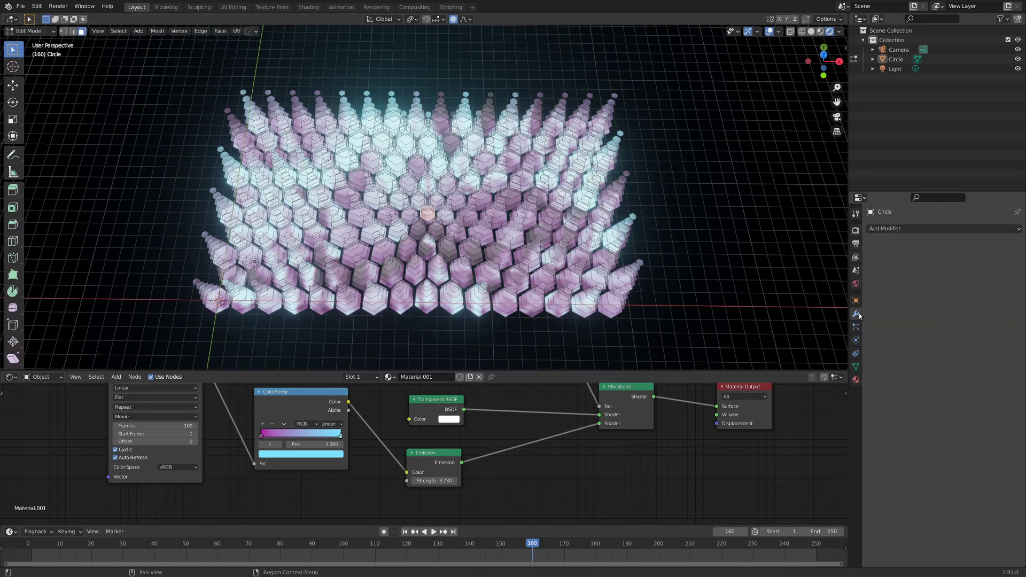
click(887, 228)
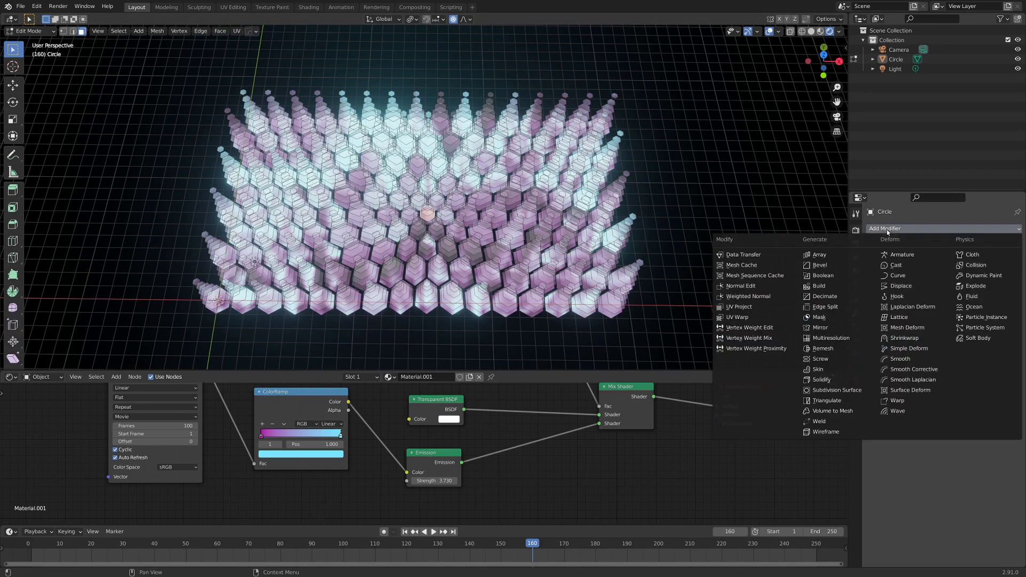
click(823, 255)
scroll(556, 235, down, 4)
middle_drag(556, 235, 564, 267)
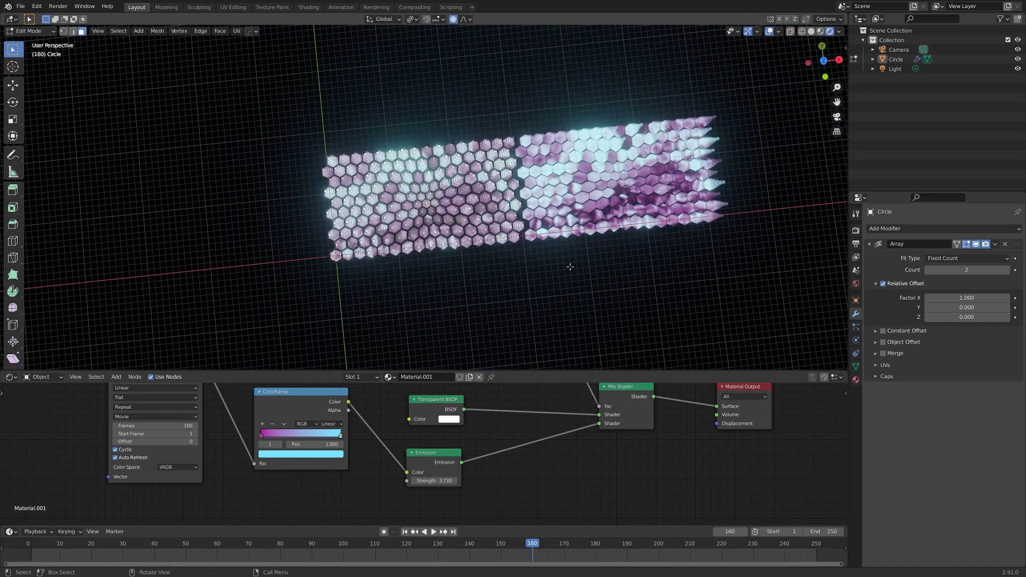
Return to Object Mode and set the array's relative X offset to 0.975 so the copies interlock, checking the seam from above
key(KP_7)
key(Tab)
scroll(535, 248, up, 5)
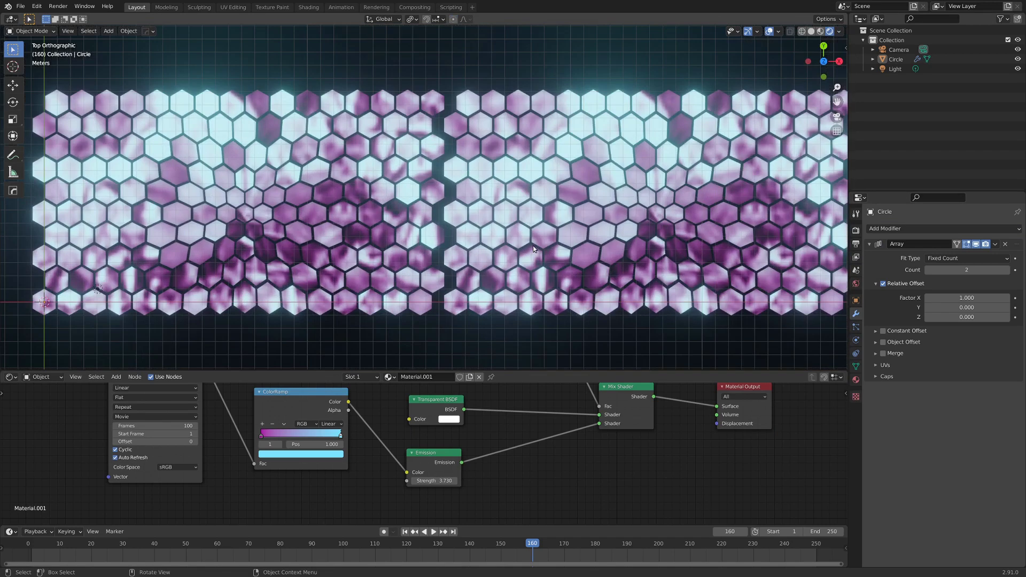
scroll(398, 247, up, 4)
scroll(466, 266, down, 5)
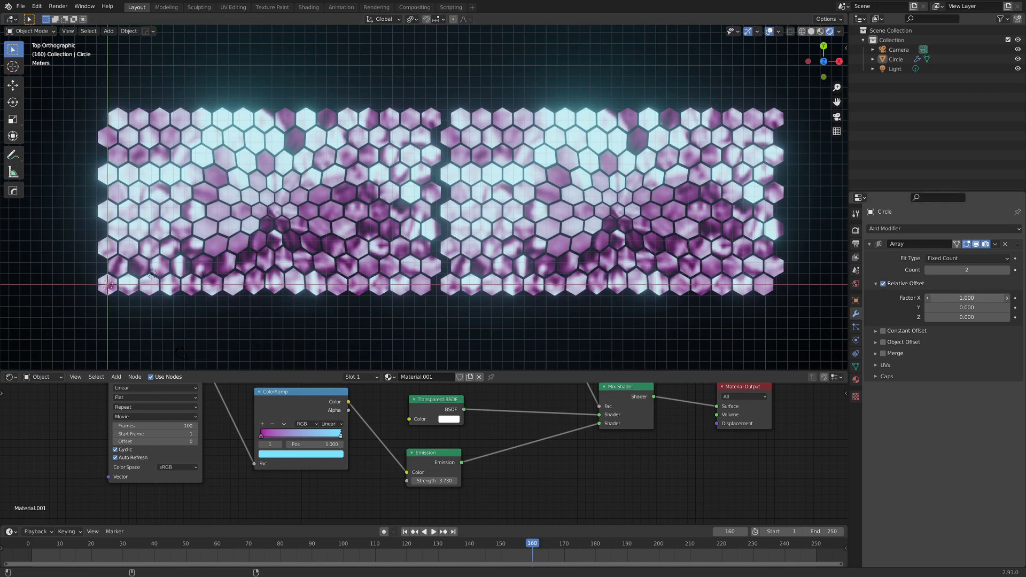
drag(967, 298, 951, 297)
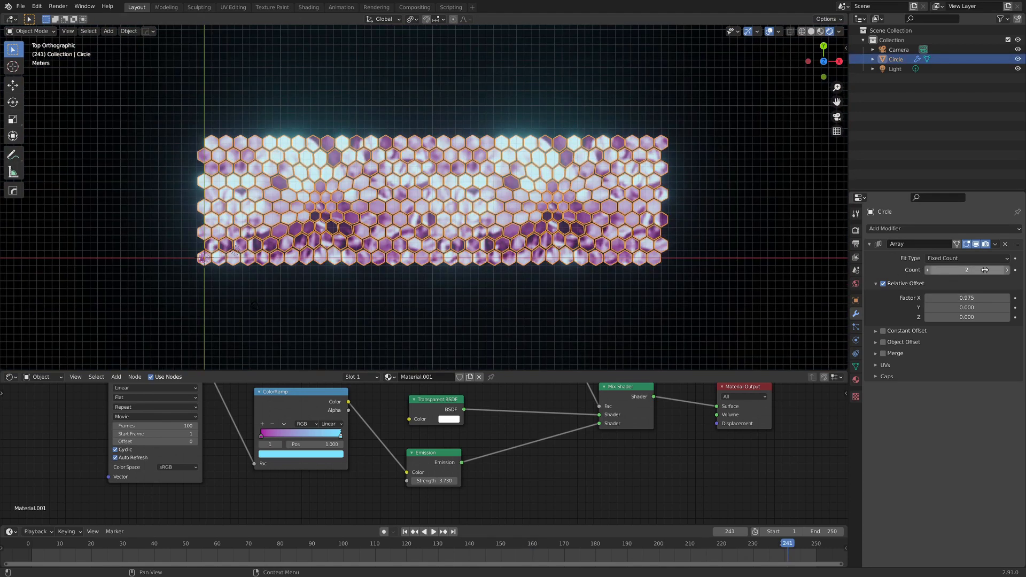
Set the array count to 3 and preview the extended honeycomb strip's animation at an angle
click(1003, 271)
middle_drag(764, 302, 525, 224)
key(space)
key(space)
scroll(291, 256, down, 1)
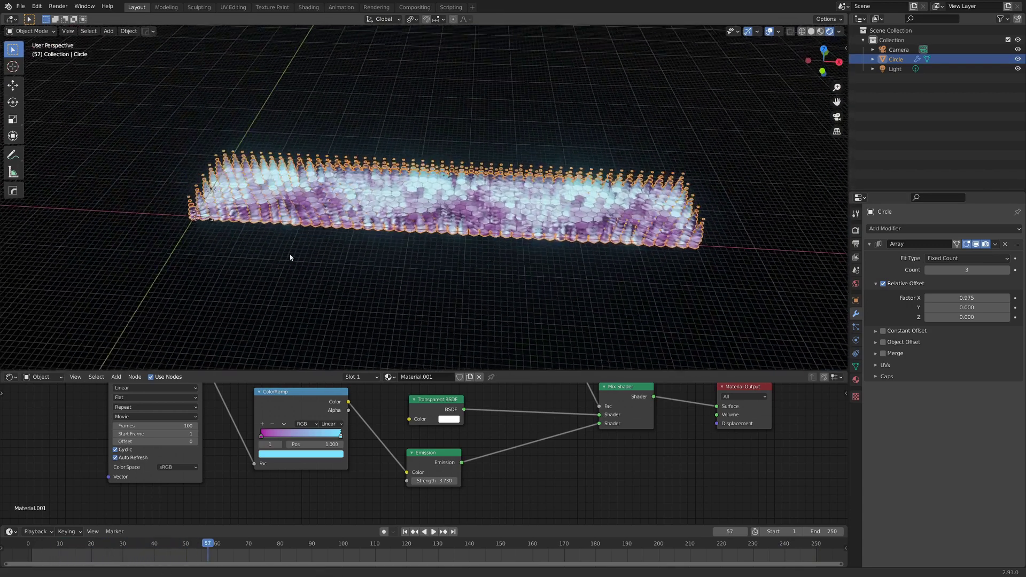
Add a Bezier curve near the start of the honeycomb strip
shift+middle_drag(291, 257, 404, 264)
scroll(405, 264, up, 1)
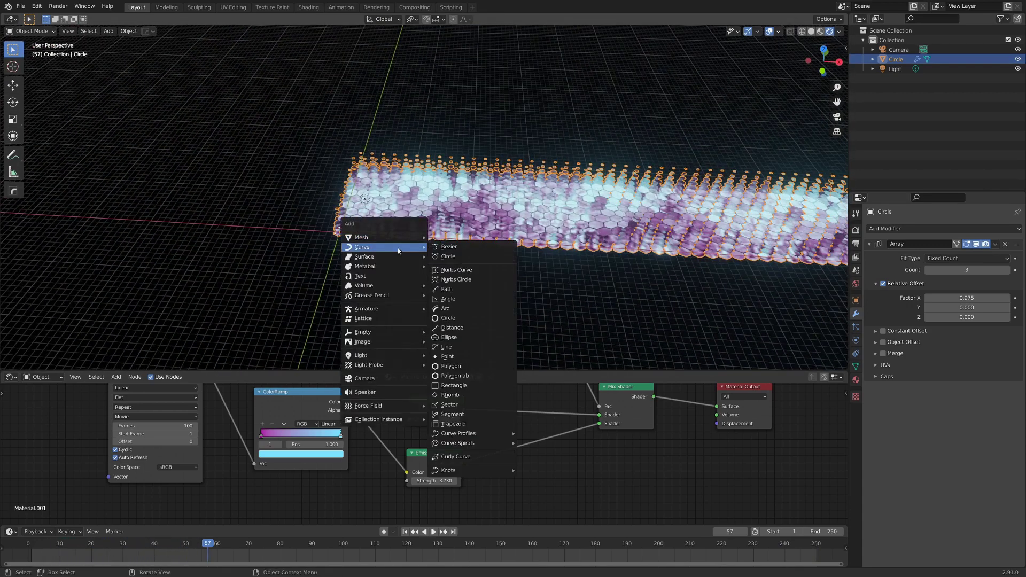
click(458, 247)
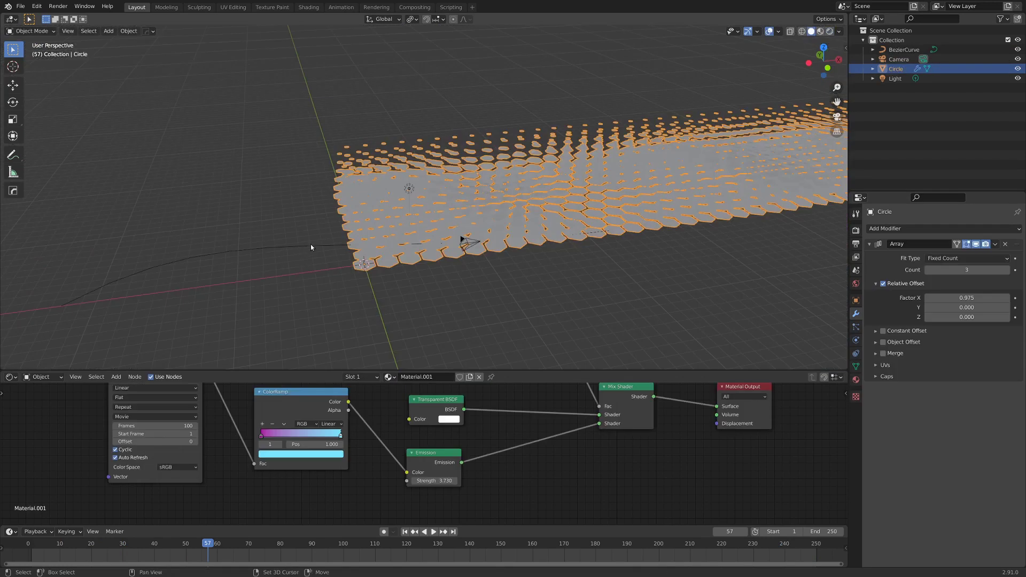
Parent the honeycomb strip to the Bezier curve with Curve Deform
shift+click(311, 245)
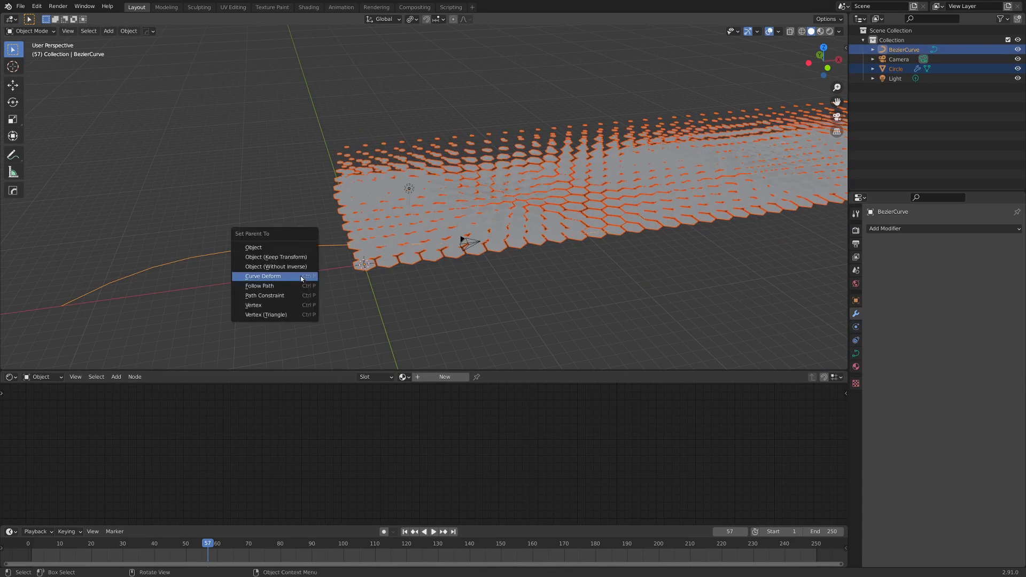
click(263, 276)
middle_drag(283, 277, 451, 215)
scroll(360, 227, up, 5)
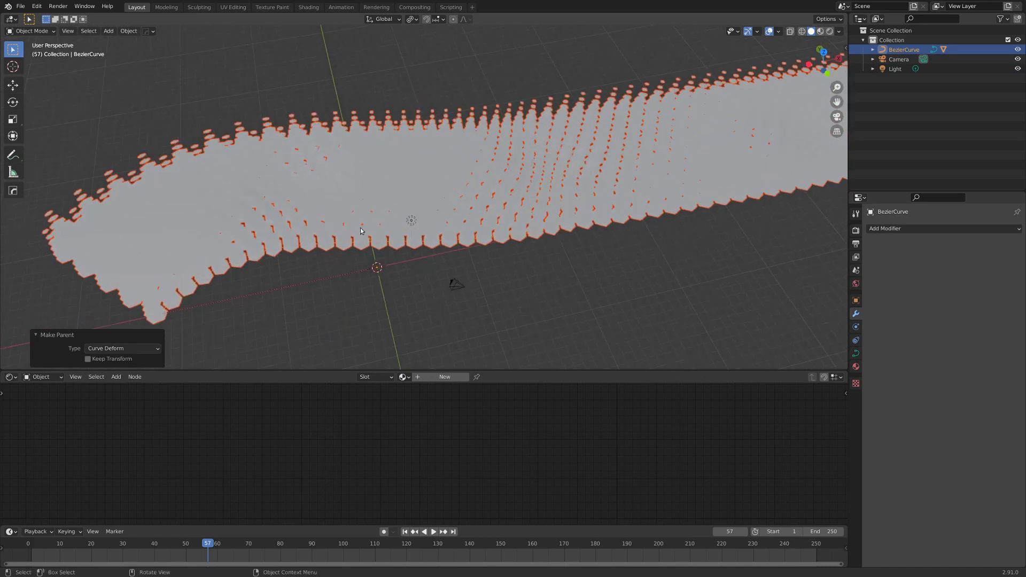
Enter Edit Mode on the Bezier curve, move its far end point by 42.67, 11.316 and 15.79 m, and rotate that point's handles
click(335, 247)
click(324, 244)
key(ctrl+Tab)
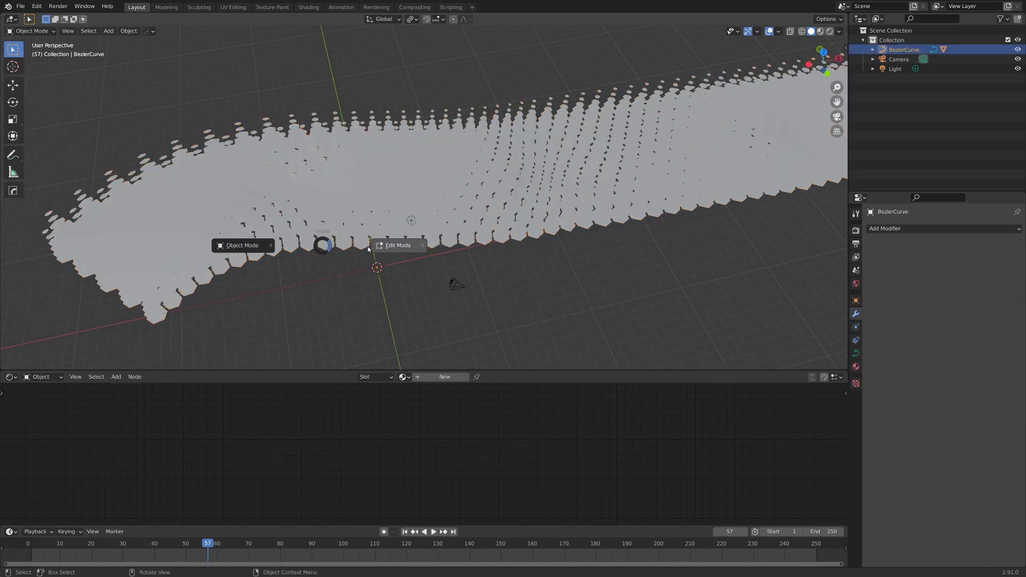
click(399, 245)
scroll(502, 233, down, 4)
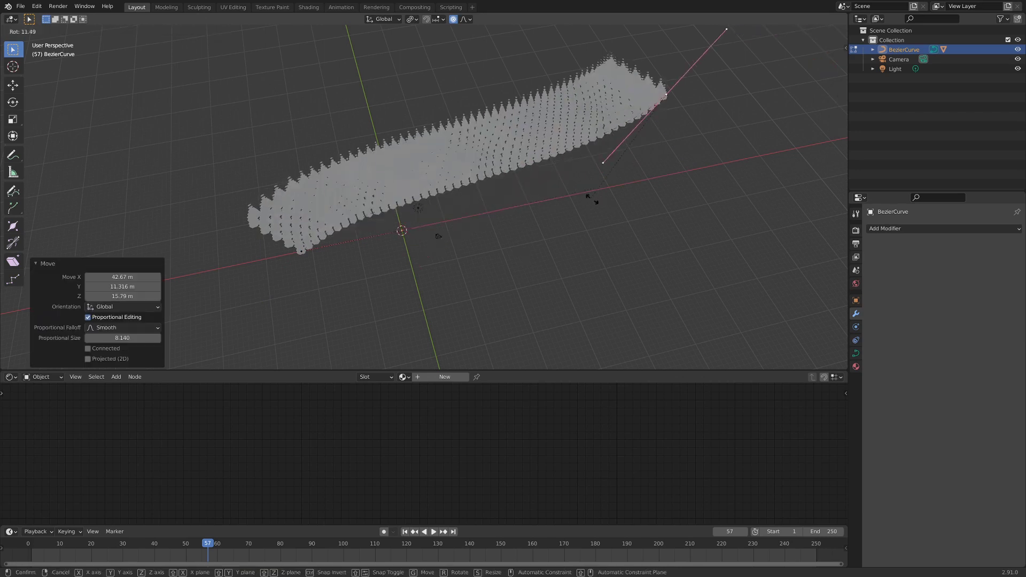
click(623, 223)
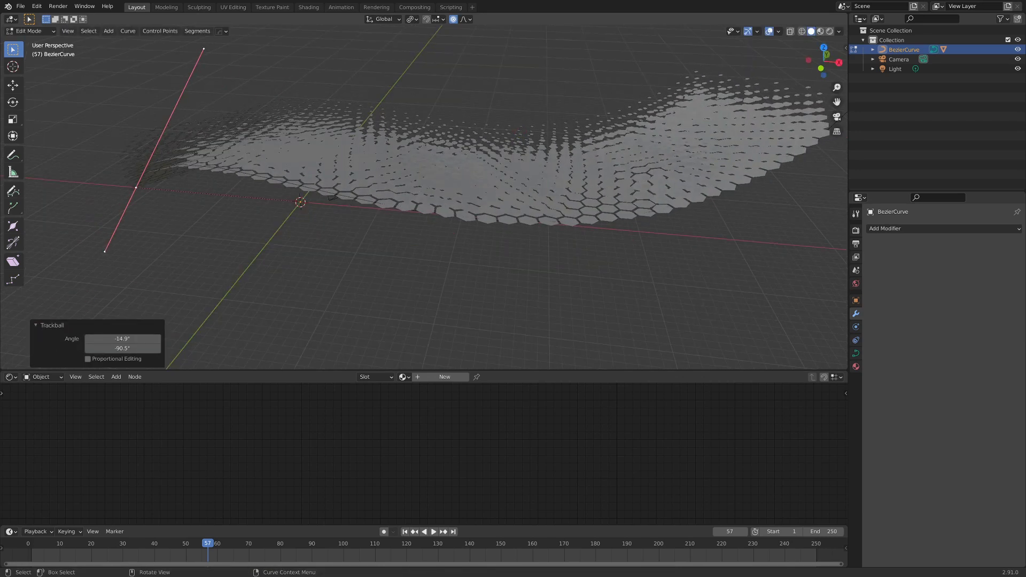
Trackball-rotate the curve's start point by -23.5° and -6.3°, and return to Object Mode
key(r)
key(r)
click(490, 125)
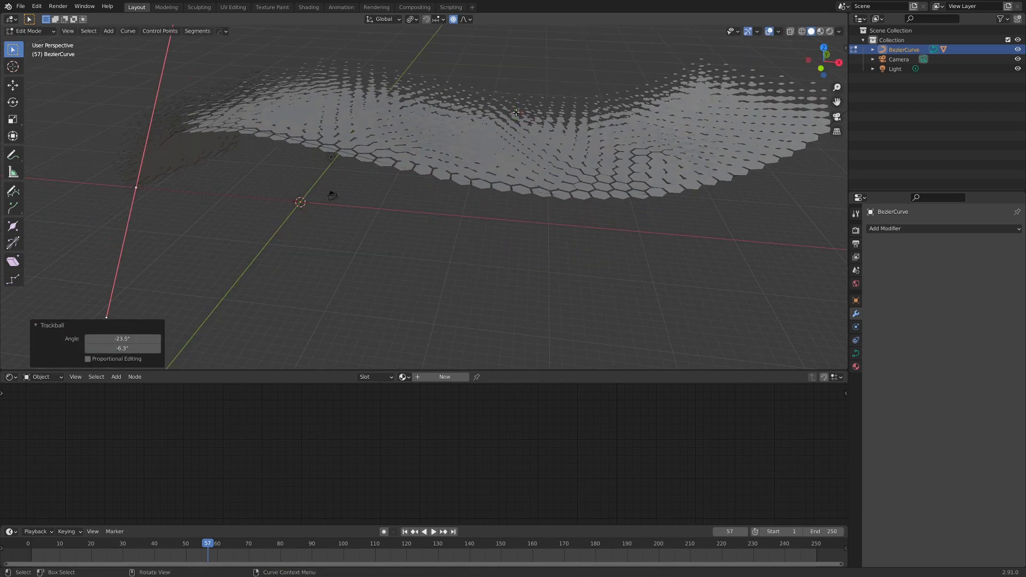
key(ctrl+Tab)
click(416, 130)
Switch to rendered shading, deselect everything, and inspect the curved honeycomb strip
mouse_move(431, 127)
shift+middle_down()
mouse_move(463, 172)
mouse_move(417, 169)
mouse_move(386, 185)
mouse_move(417, 217)
shift+middle_up()
key(z)
key(alt+a)
scroll(392, 185, up, 1)
scroll(354, 225, down, 3)
middle_drag(348, 224, 336, 201)
scroll(437, 221, up, 2)
Select the honeycomb strip and move it to slide its deformation along the Bezier curve
click(387, 176)
scroll(386, 176, down, 4)
key(g)
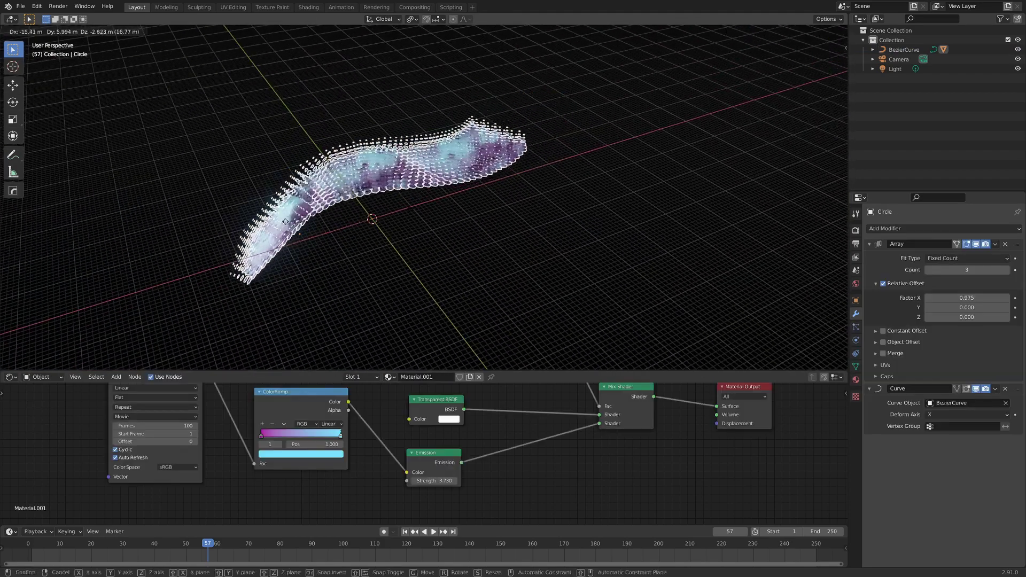
click(497, 167)
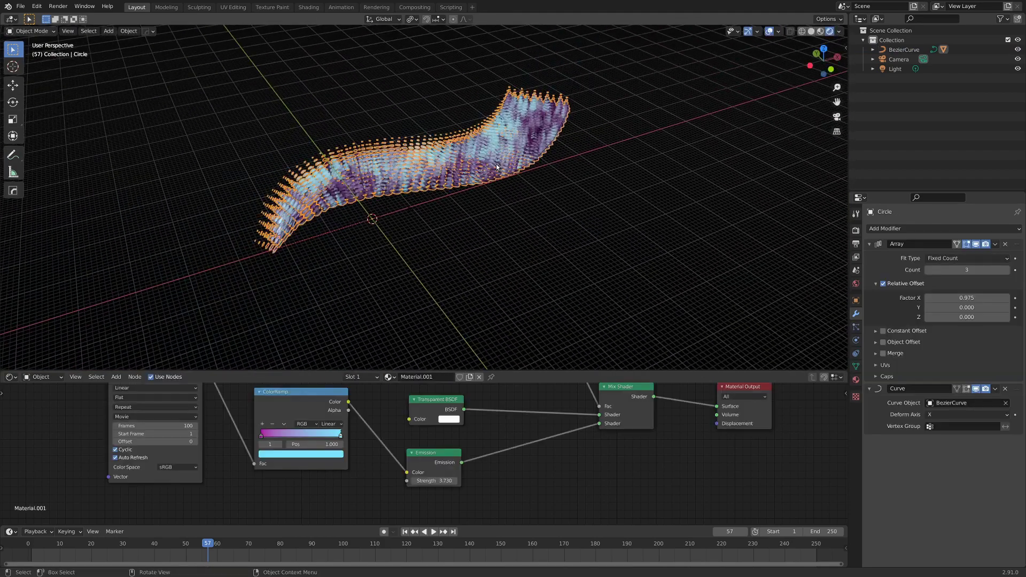
Play the animation with overlays hidden in a maximized 3D view, and examine the curved honeycomb from several angles
scroll(459, 150, up, 4)
middle_drag(460, 150, 430, 176)
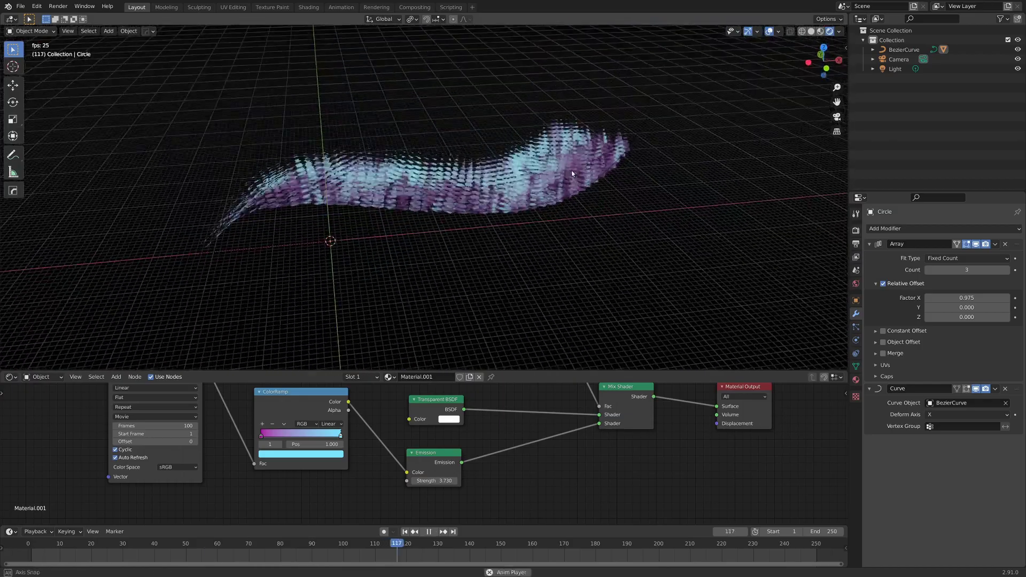
middle_drag(580, 163, 572, 246)
key(shift+alt+z)
key(ctrl+alt+space)
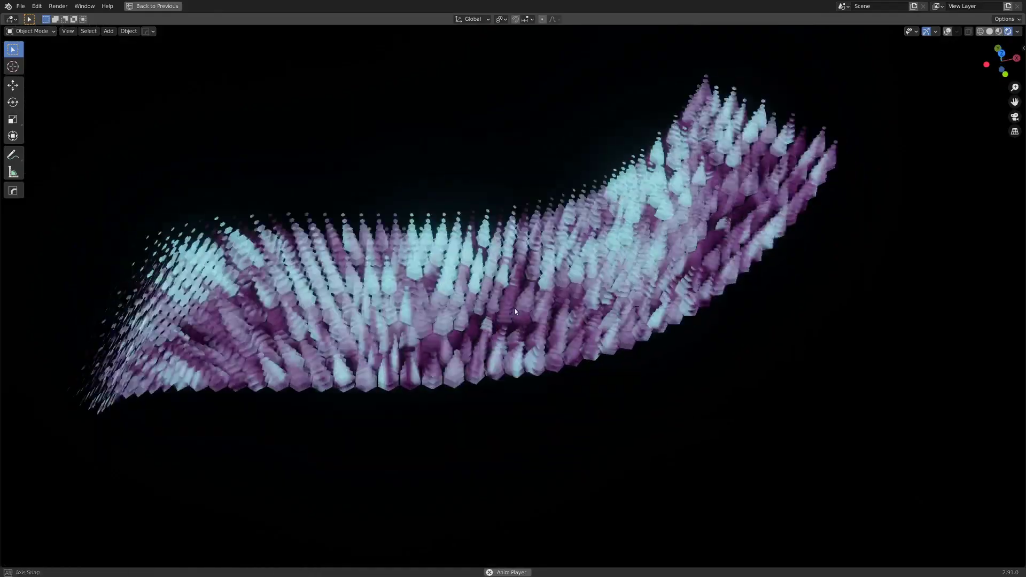
mouse_move(525, 272)
middle_down()
mouse_move(579, 258)
mouse_move(533, 288)
middle_up()
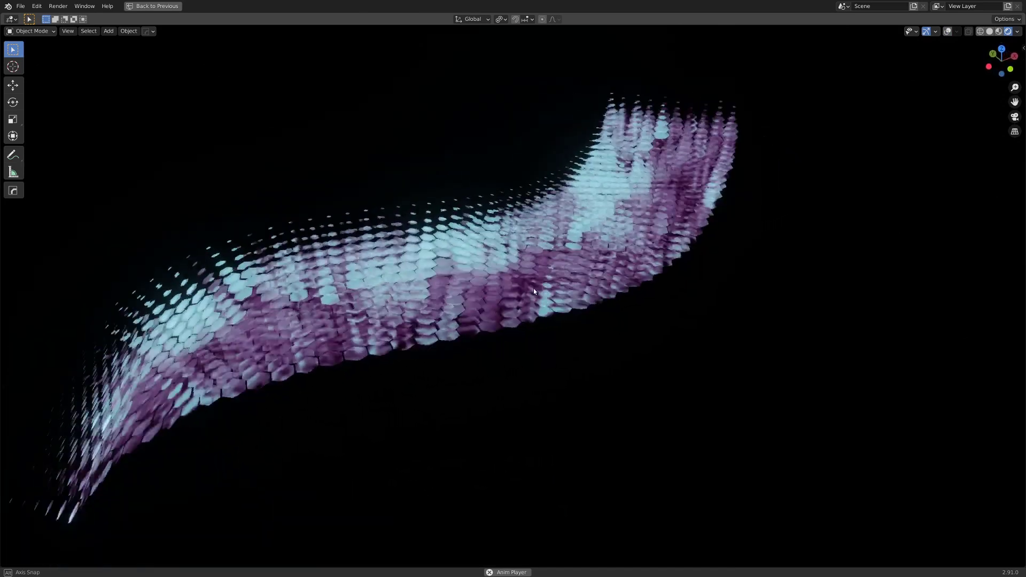
middle_drag(613, 204, 547, 296)
ctrl+middle_drag(547, 297, 681, 283)
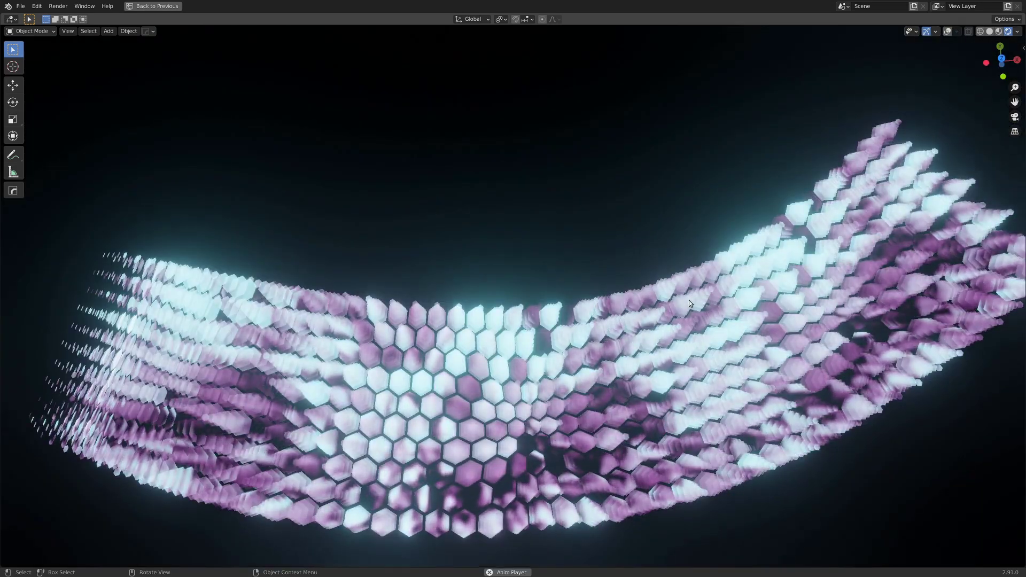